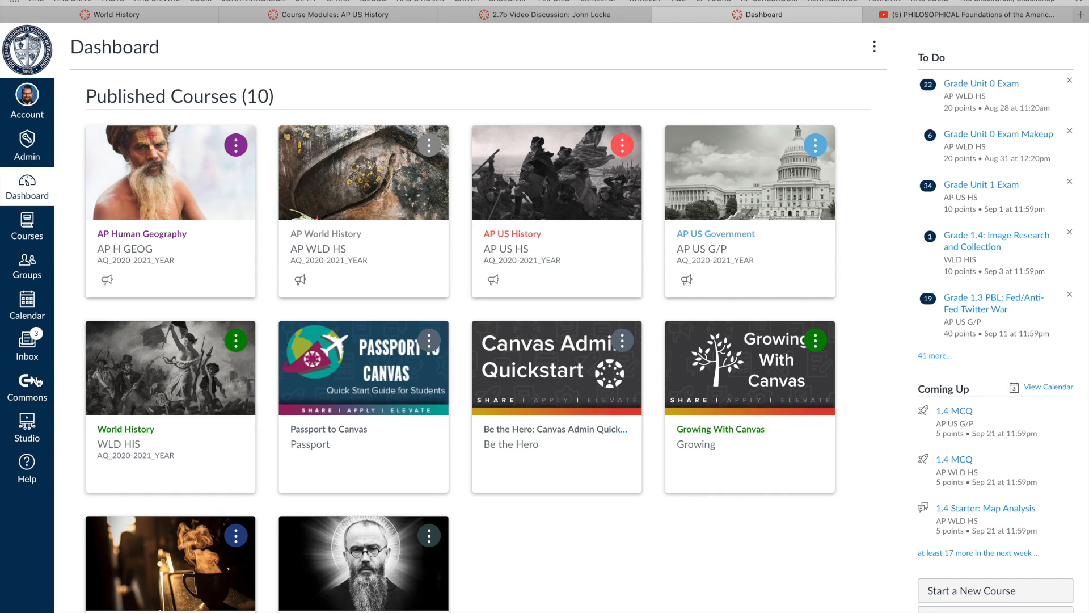
Step: Open the Studio media library from the dashboard
{"action": "scroll", "coordinate": [34, 436], "scroll_direction": "up", "scroll_amount": 5}
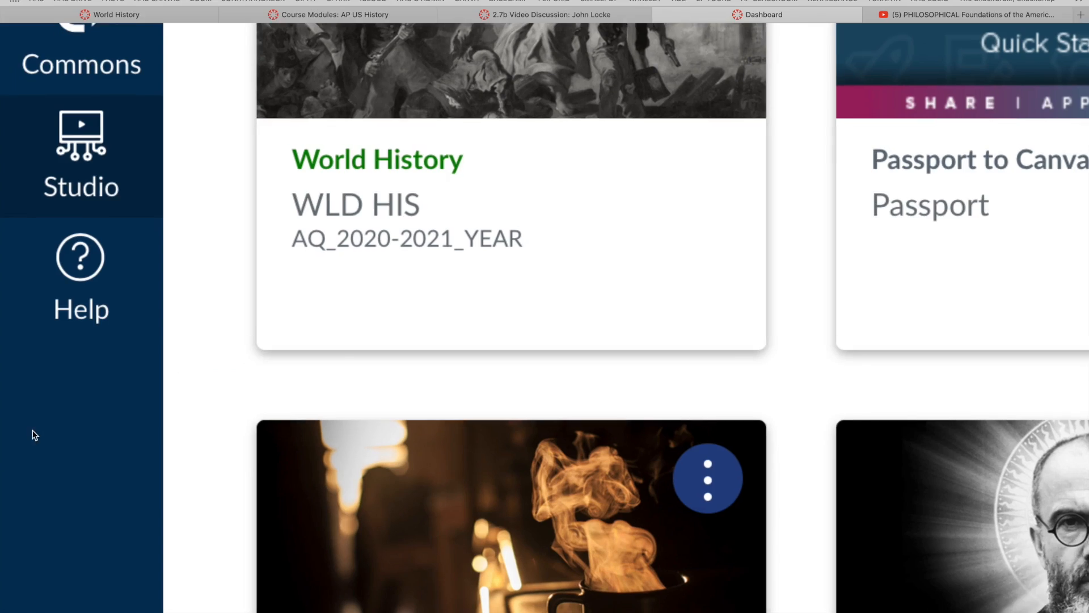
{"action": "scroll", "coordinate": [131, 218], "scroll_direction": "up", "scroll_amount": 2}
{"action": "scroll", "coordinate": [131, 218], "scroll_direction": "up", "scroll_amount": 1}
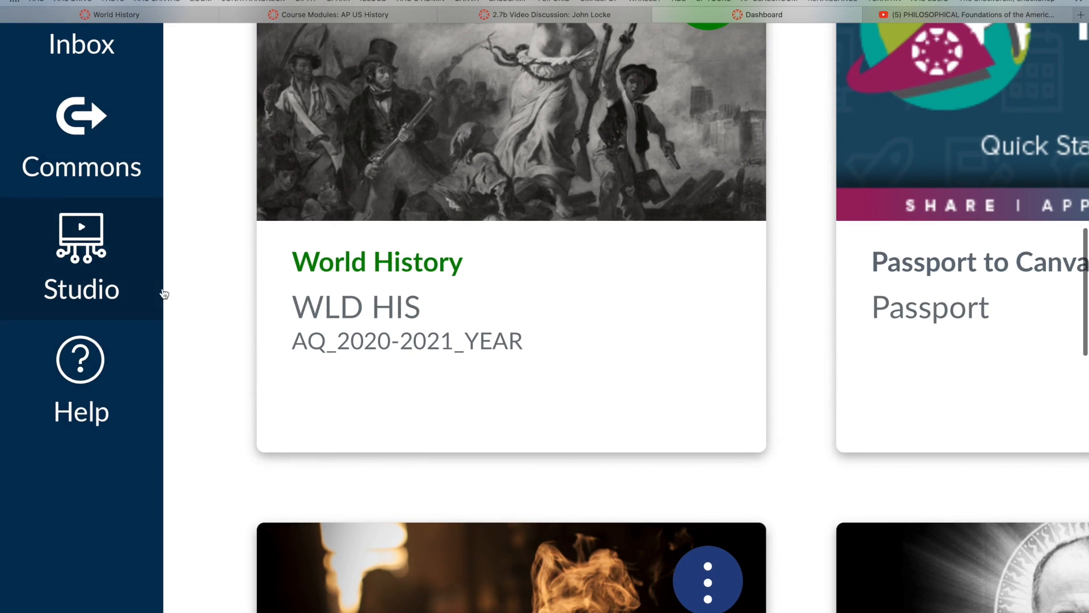
{"action": "left_click", "coordinate": [93, 251]}
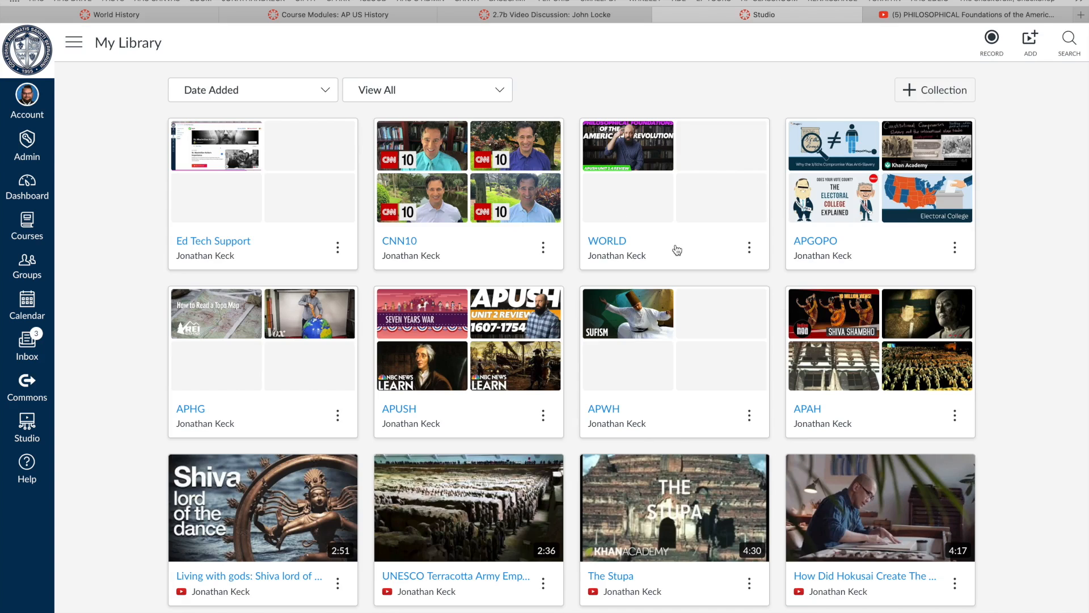
Step: Look at the upload and YouTube URL options for adding media to My Library, and close the dialog without adding anything
{"action": "mouse_move", "coordinate": [798, 244]}
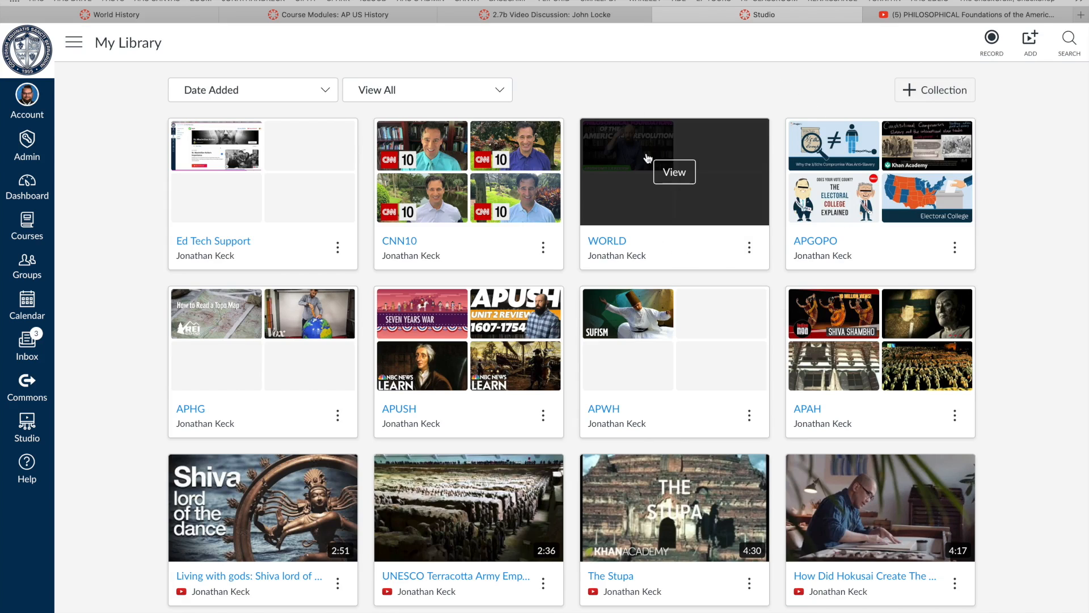
{"action": "mouse_move", "coordinate": [578, 203]}
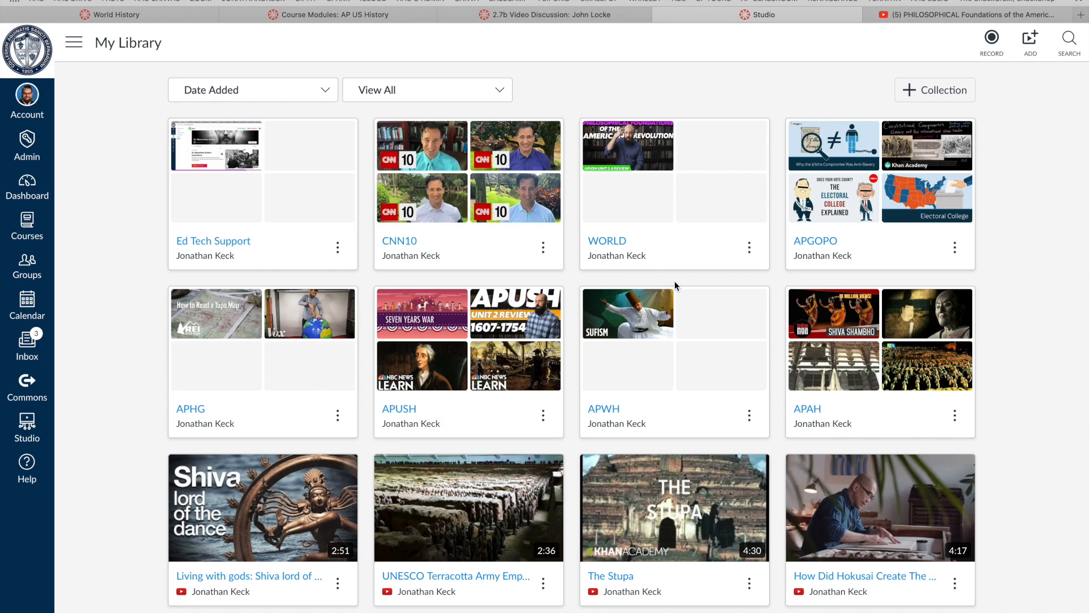
{"action": "mouse_move", "coordinate": [944, 163]}
{"action": "left_click", "coordinate": [1031, 44]}
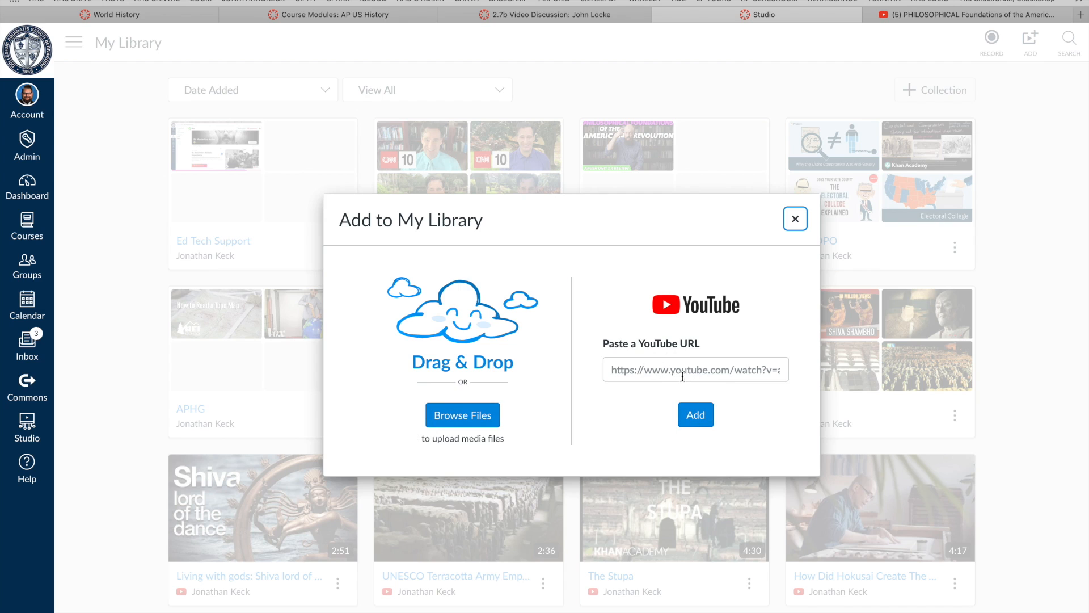
{"action": "left_click", "coordinate": [794, 219]}
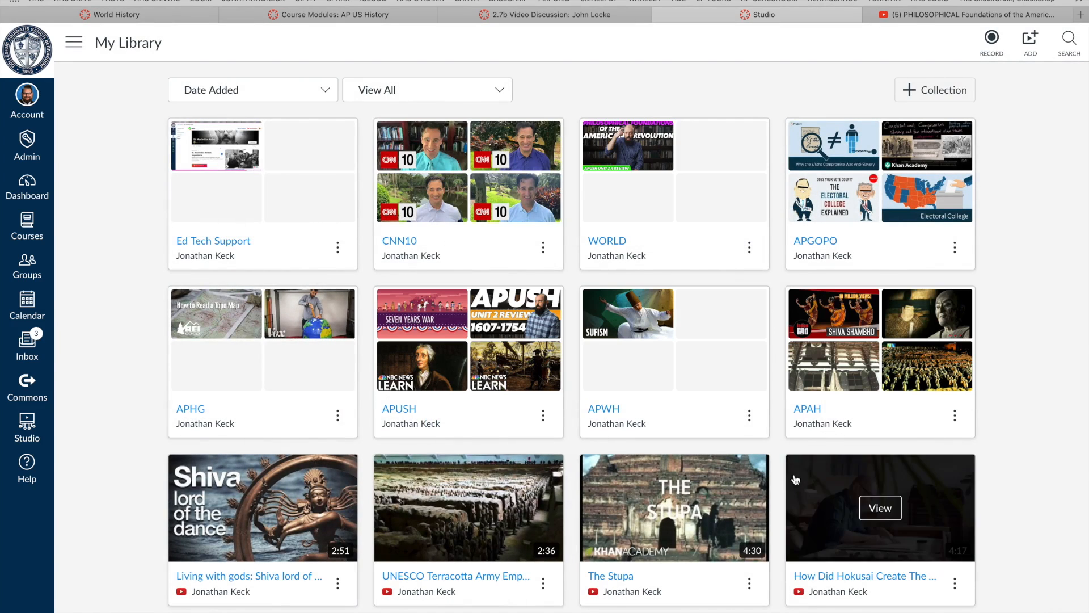
Step: Create a quiz from the PHILOSOPHICAL Foundations of the American Revolution video in the WORLD collection
{"action": "mouse_move", "coordinate": [854, 379]}
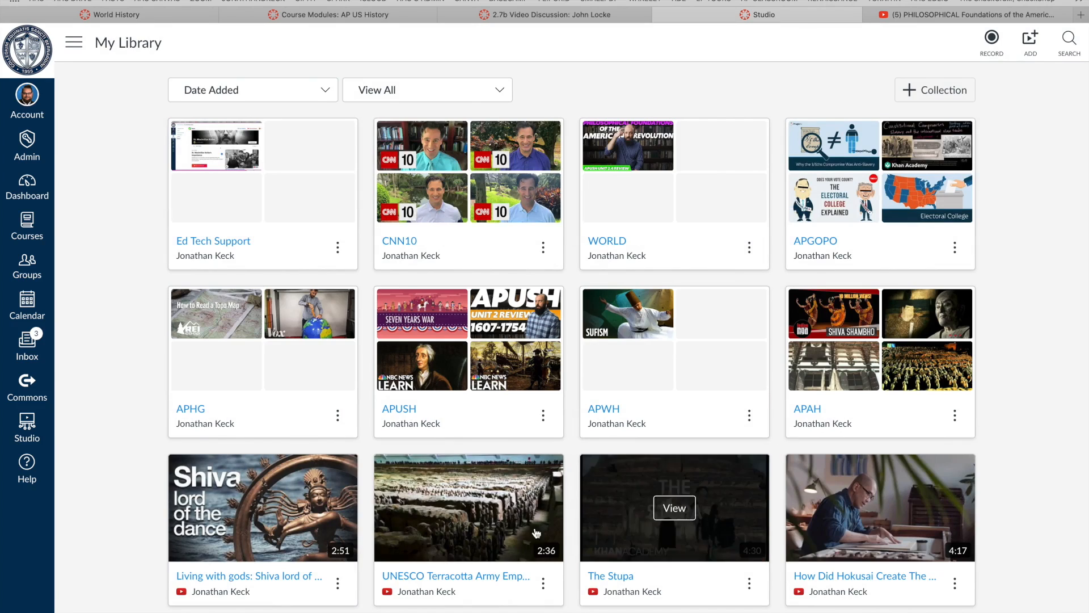
{"action": "scroll", "coordinate": [582, 531], "scroll_direction": "down", "scroll_amount": 3}
{"action": "scroll", "coordinate": [582, 531], "scroll_direction": "up", "scroll_amount": 3}
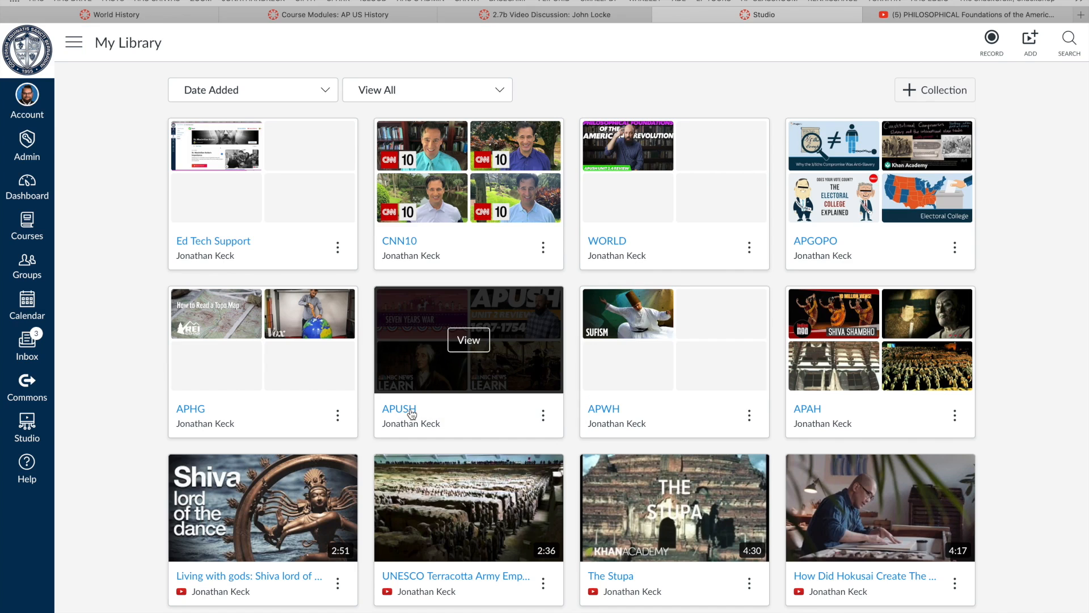
{"action": "left_click", "coordinate": [610, 243]}
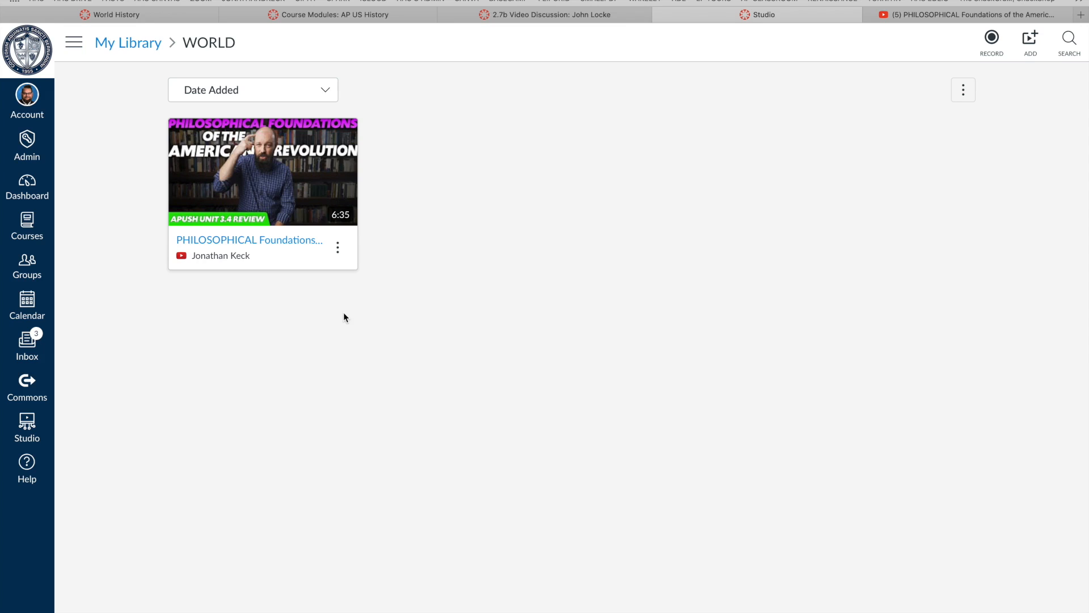
{"action": "left_click", "coordinate": [336, 250]}
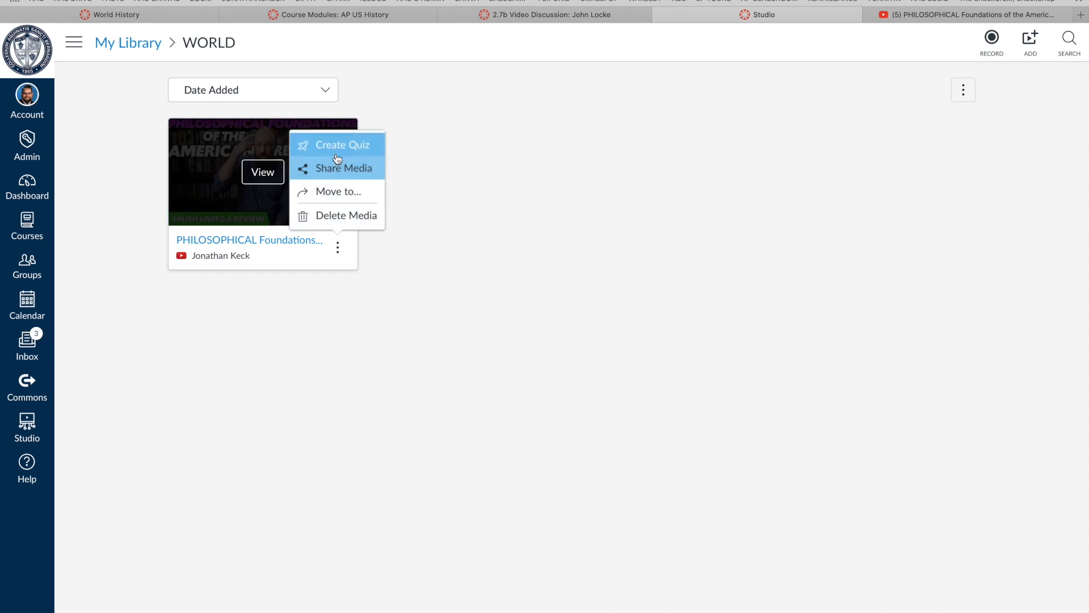
{"action": "left_click", "coordinate": [343, 148]}
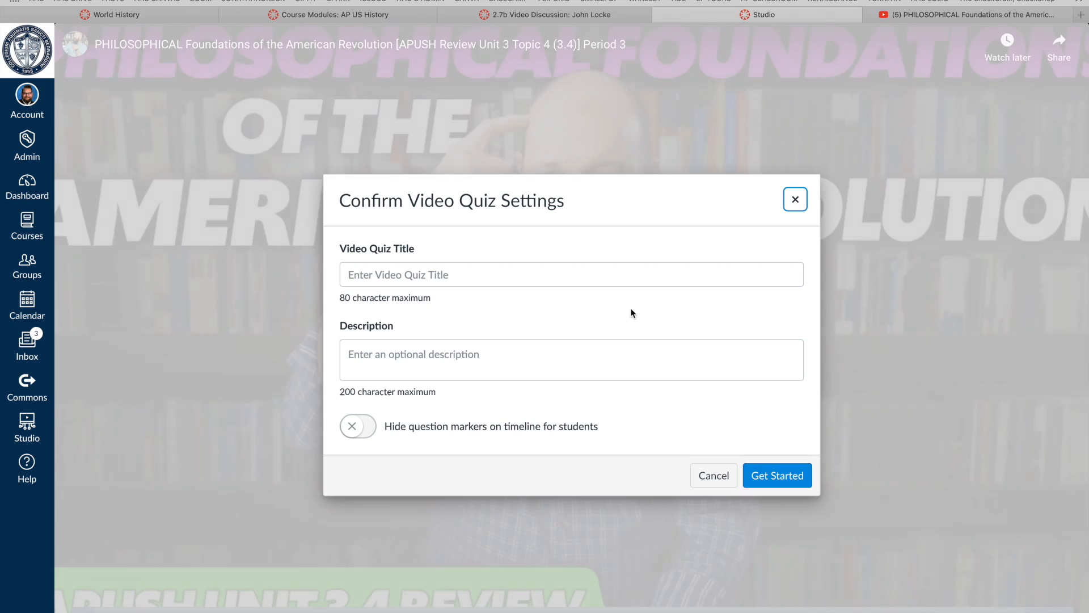
Step: Title the video quiz "APUSH 3.4 Video Quiz", hide question markers on the timeline for students, and get started
{"action": "left_click", "coordinate": [416, 278]}
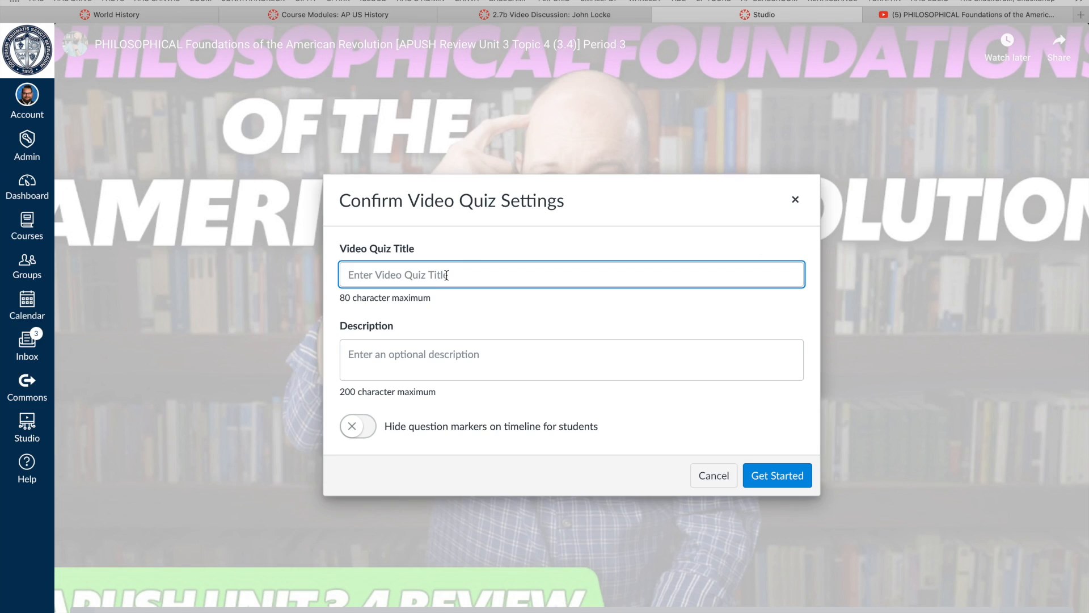
{"action": "type", "text": "3.4 Video Quiz"}
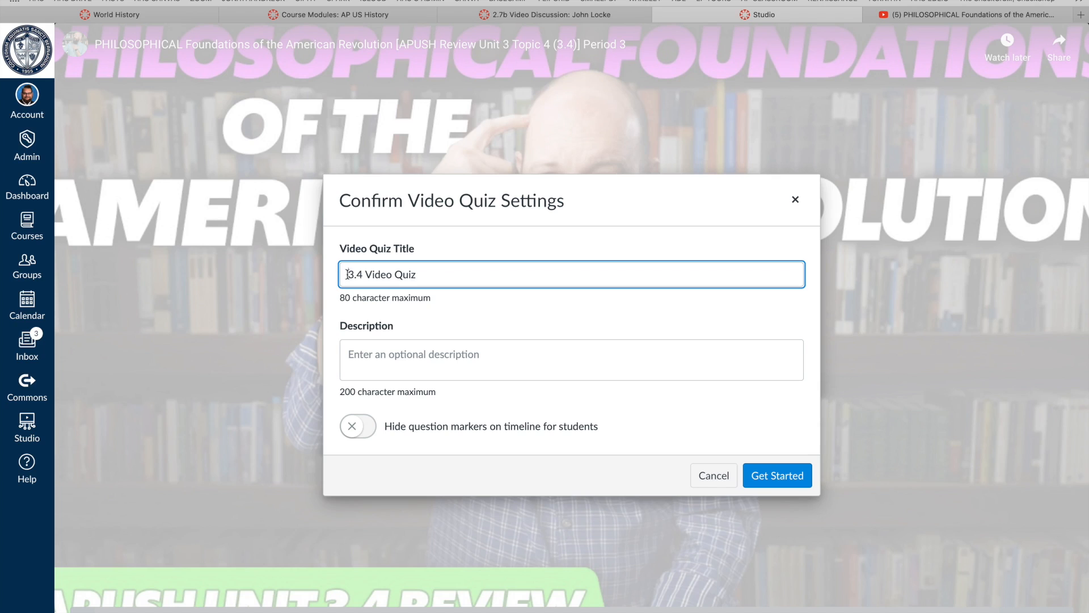
{"action": "type", "text": "APUSH"}
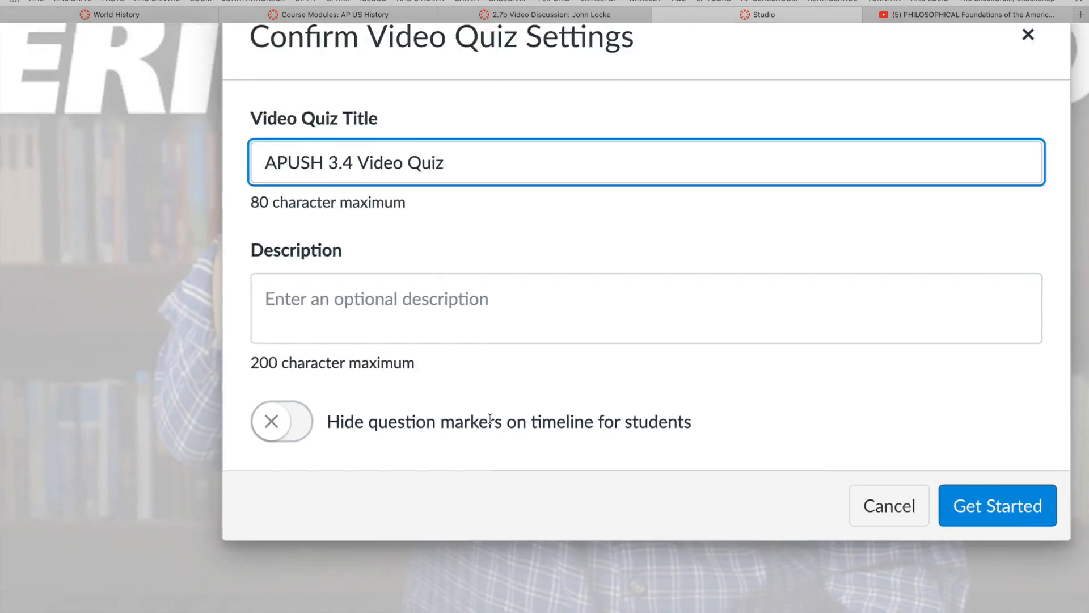
{"action": "scroll", "coordinate": [490, 419], "scroll_direction": "up", "scroll_amount": 5}
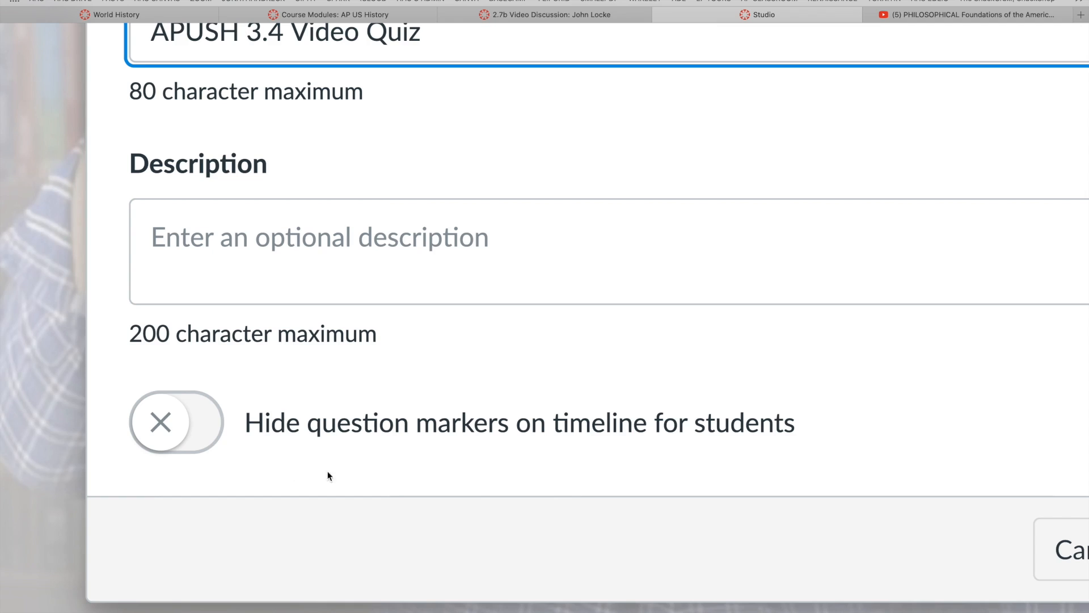
{"action": "left_click", "coordinate": [168, 434]}
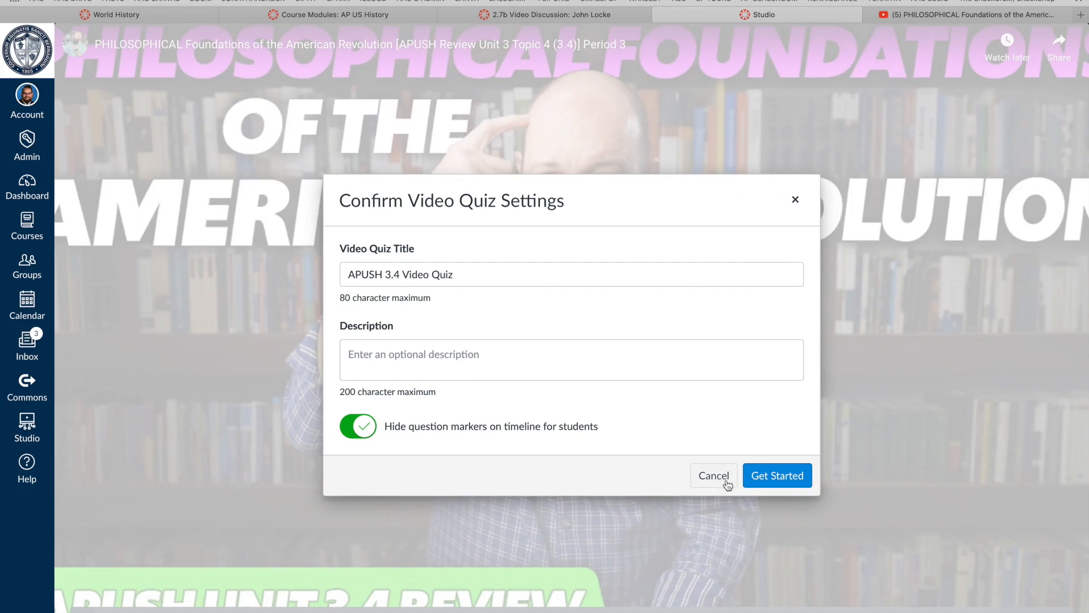
{"action": "left_click", "coordinate": [790, 481]}
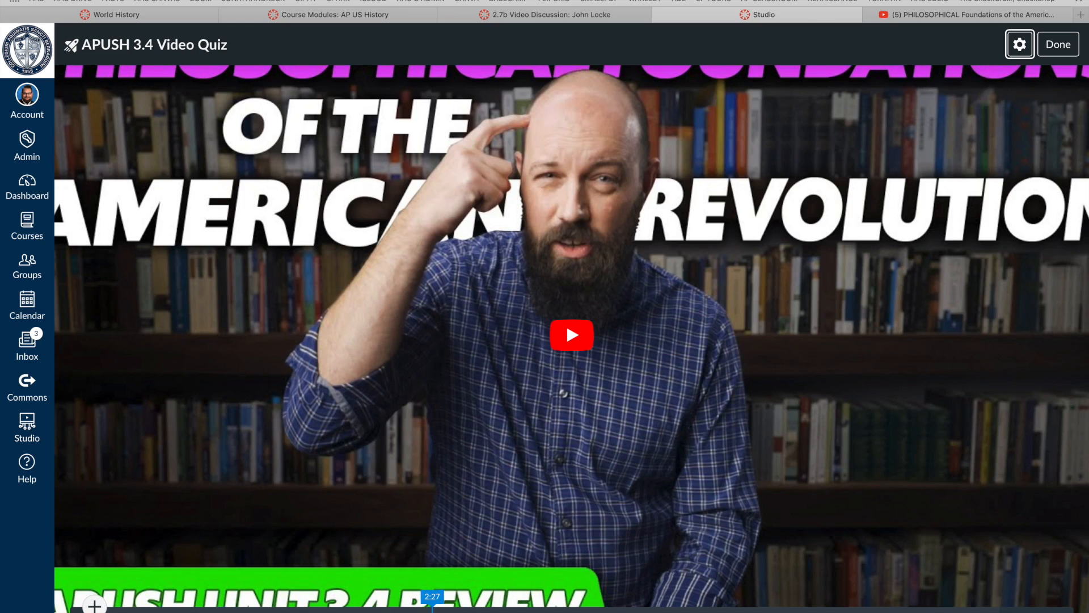
Step: Play the video from about 1:28, pause it at 1:34, and add a multiple choice question there
{"action": "left_click", "coordinate": [76, 608]}
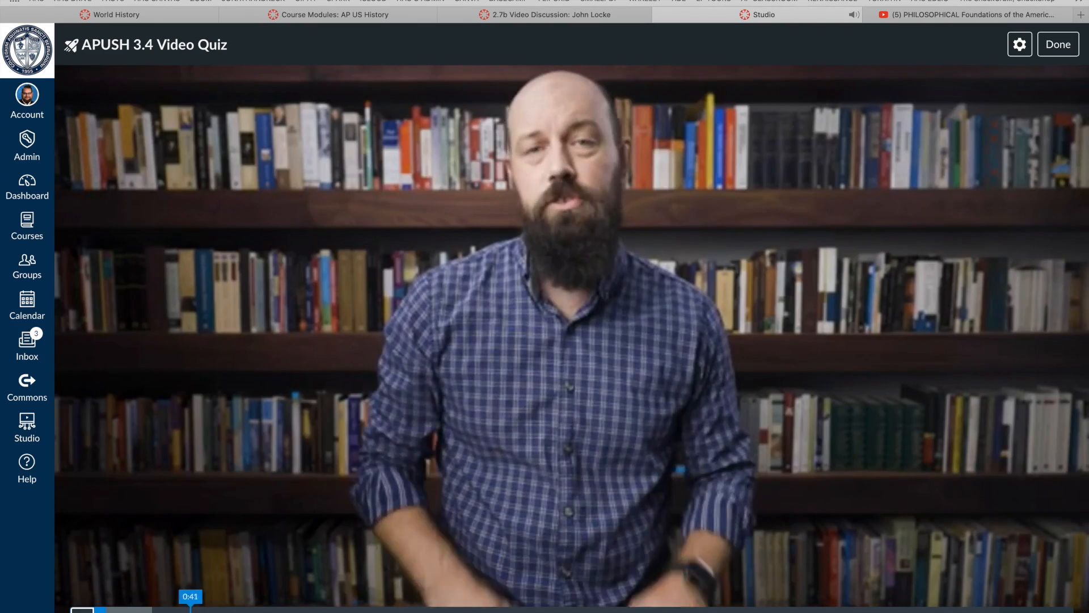
{"action": "left_click", "coordinate": [305, 609]}
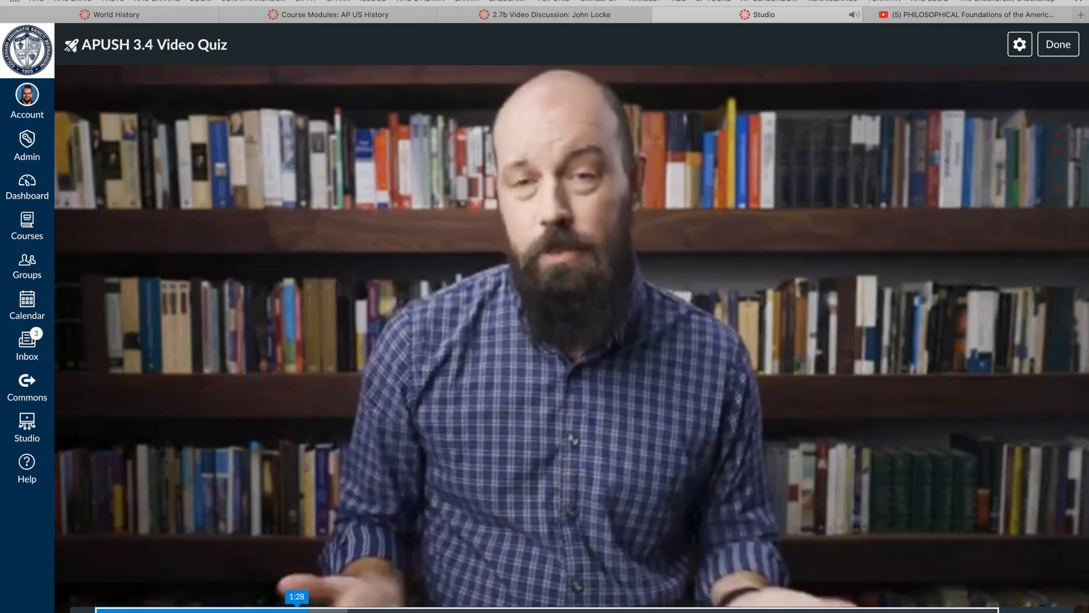
{"action": "left_click", "coordinate": [81, 609]}
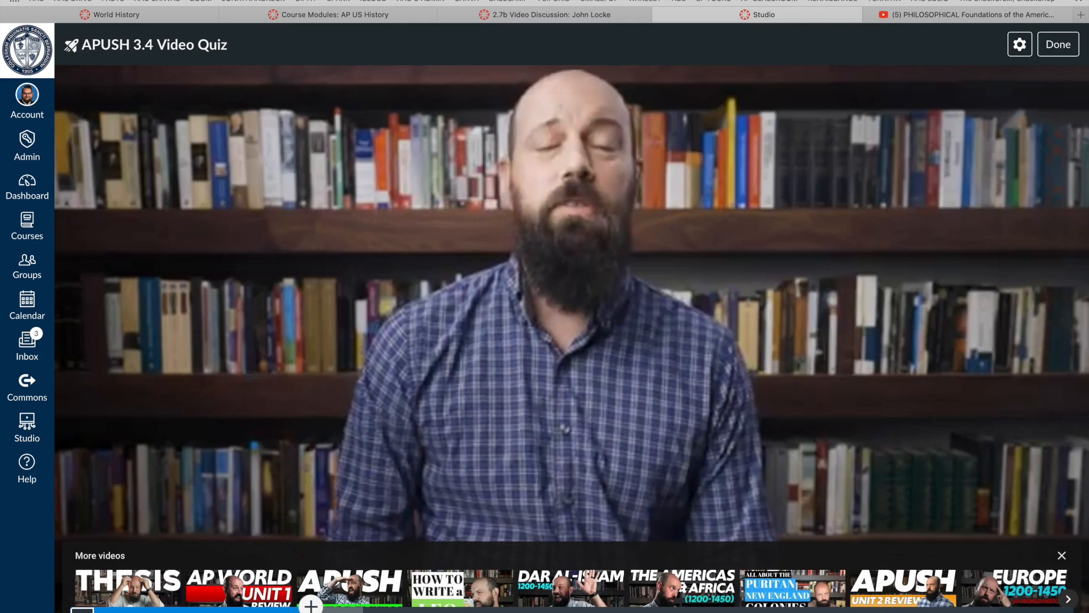
{"action": "left_click", "coordinate": [311, 606]}
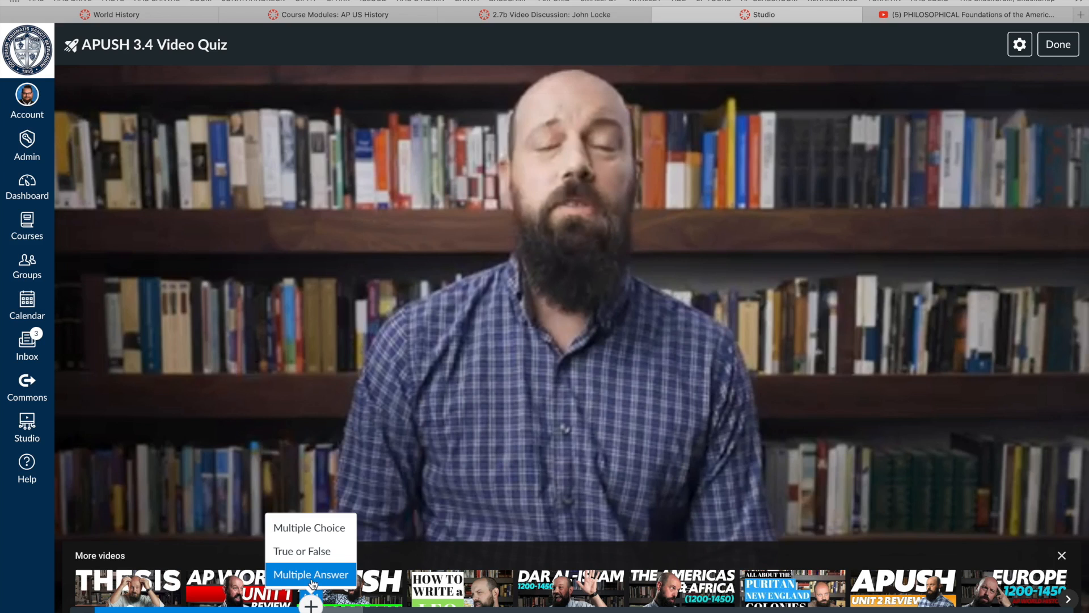
{"action": "left_click", "coordinate": [312, 528]}
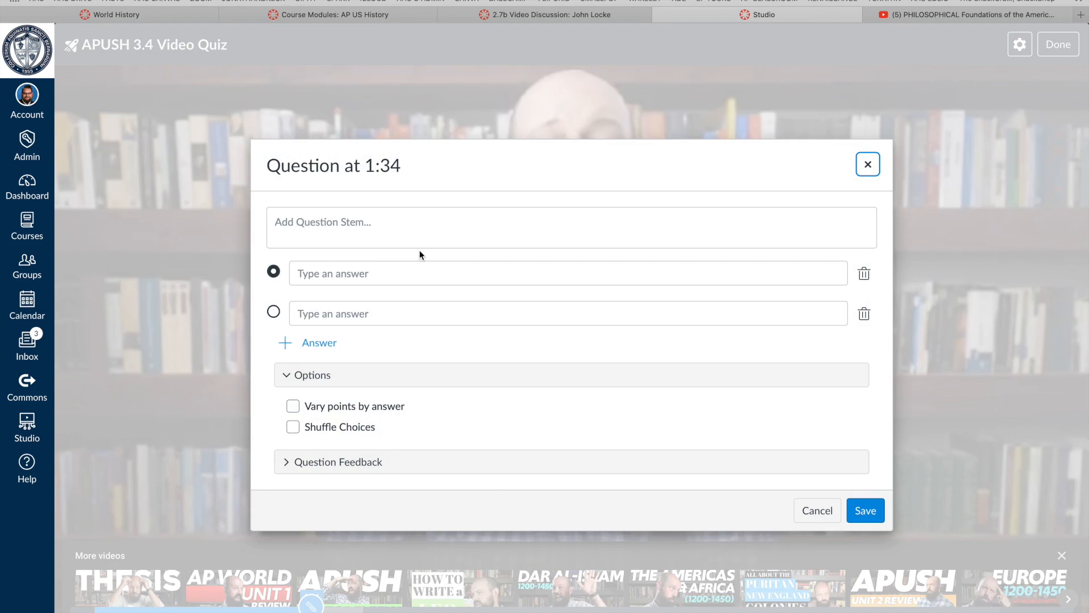
Step: Add two more blank answer choices to the question and mark the fourth one as correct
{"action": "left_click", "coordinate": [328, 220]}
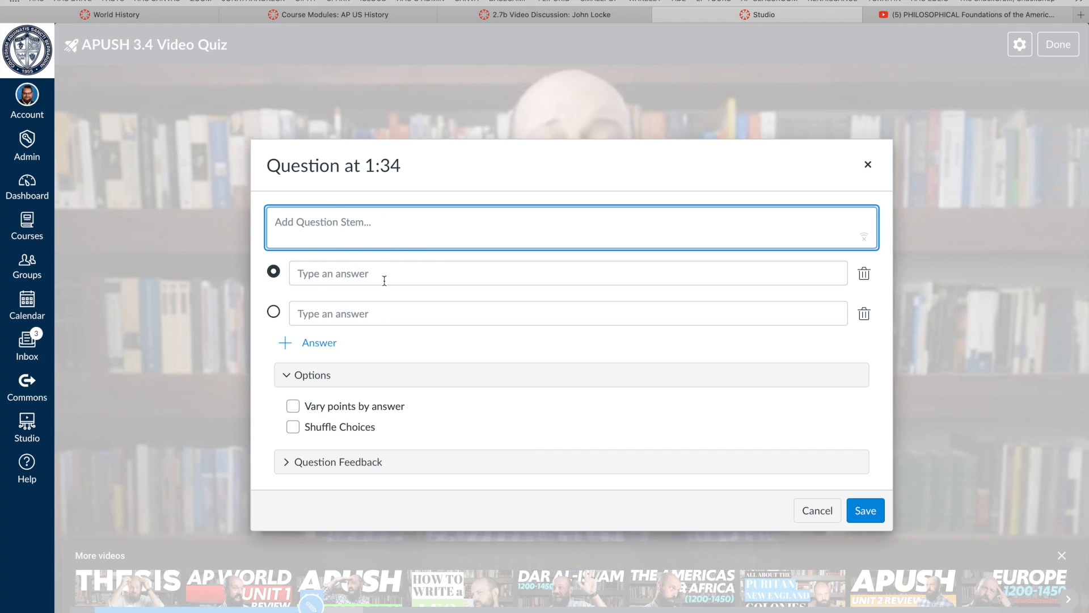
{"action": "left_click", "coordinate": [305, 347]}
{"action": "left_click", "coordinate": [315, 366]}
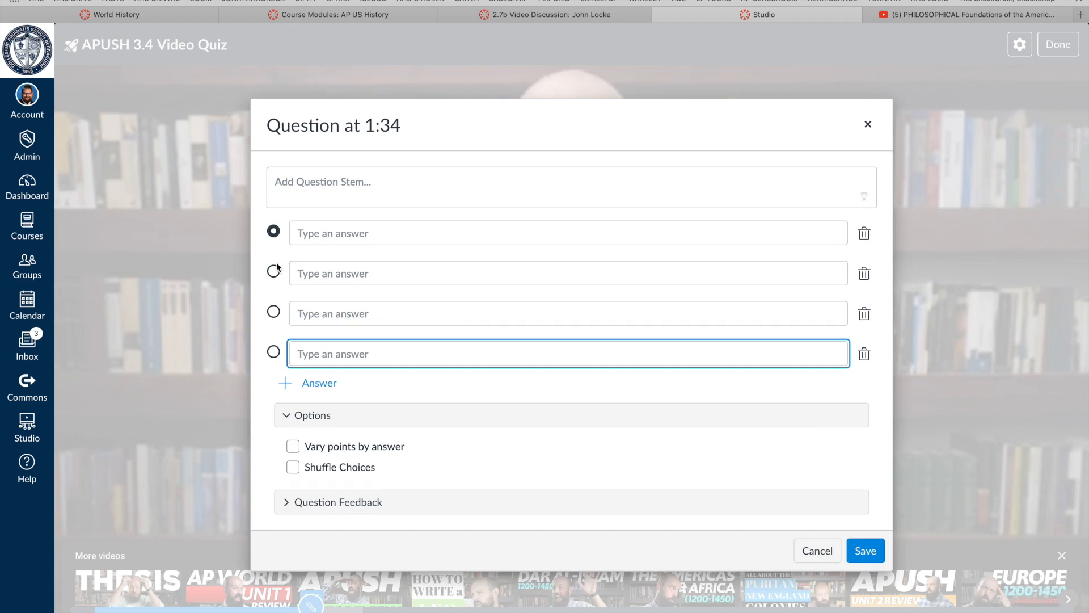
{"action": "left_click", "coordinate": [273, 273]}
{"action": "left_click", "coordinate": [274, 312]}
{"action": "left_click", "coordinate": [274, 352]}
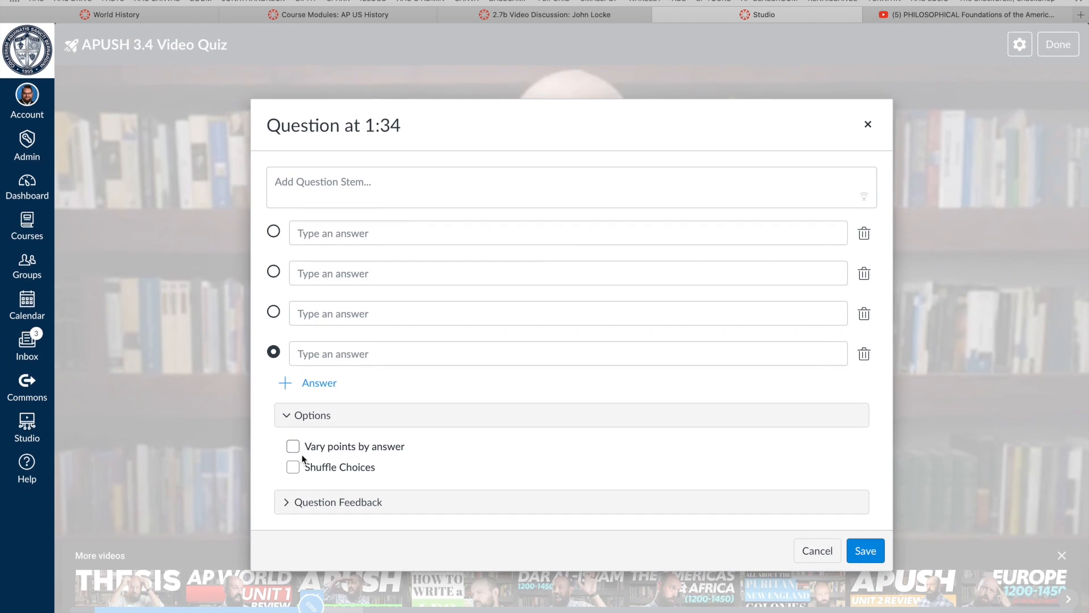
Step: Try out shuffling the choices, turn it off, and vary points by answer with 1 point for the second answer
{"action": "left_click", "coordinate": [294, 467]}
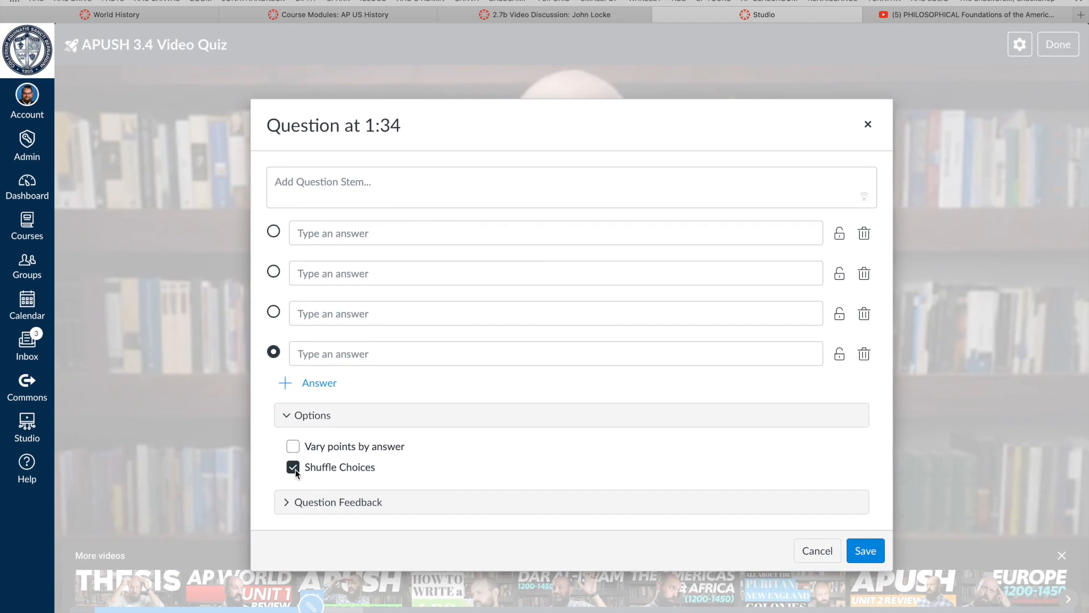
{"action": "left_click", "coordinate": [295, 468]}
{"action": "left_click", "coordinate": [295, 447]}
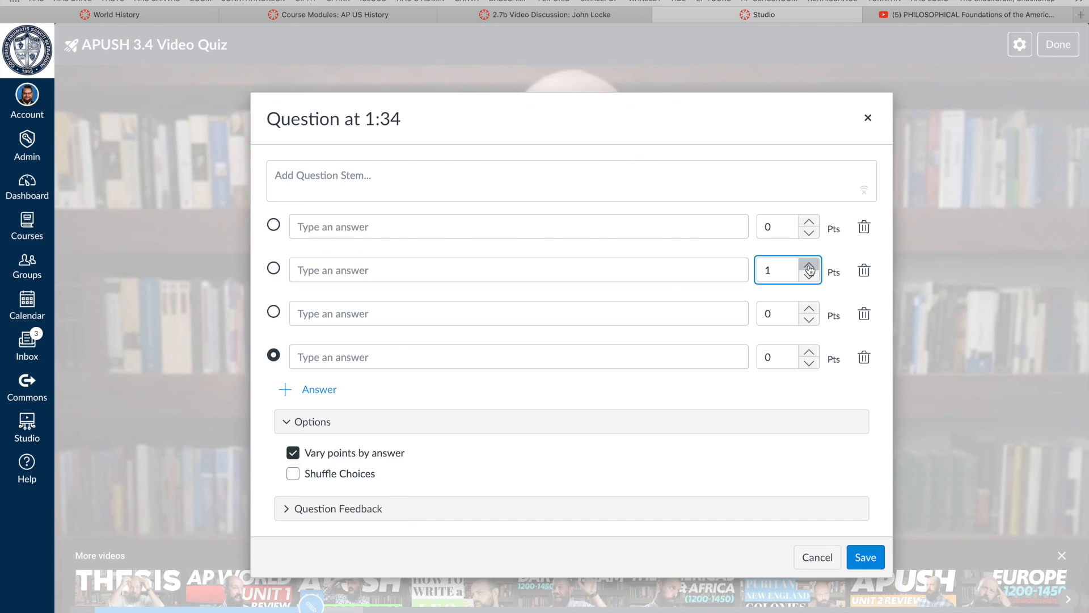
Step: Try 2 points for the fourth answer, and reset the second and fourth answers to 0 points
{"action": "double_click", "coordinate": [809, 355]}
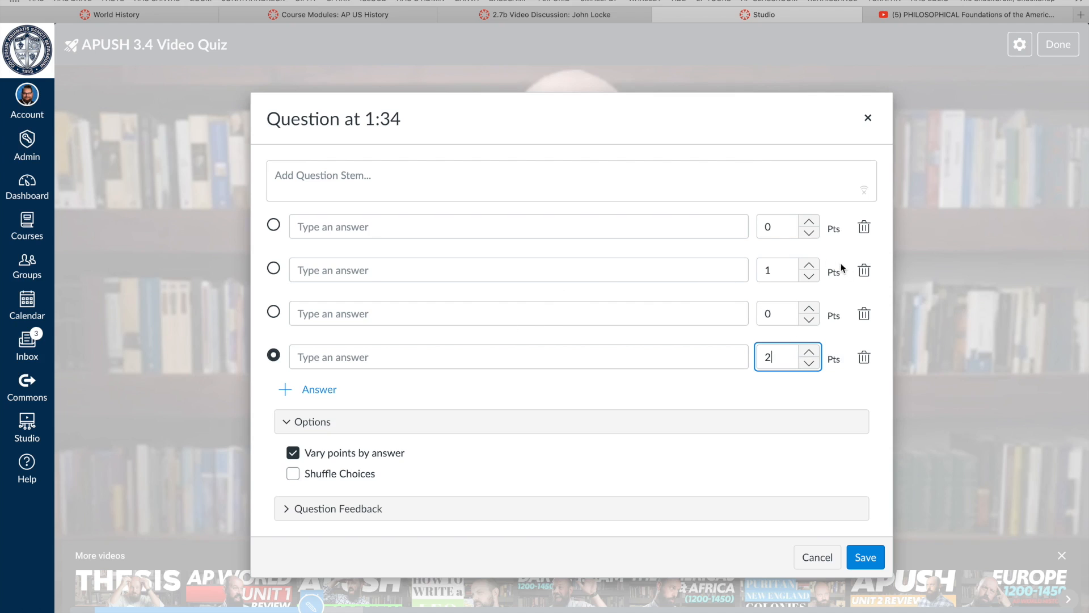
{"action": "left_click", "coordinate": [809, 278]}
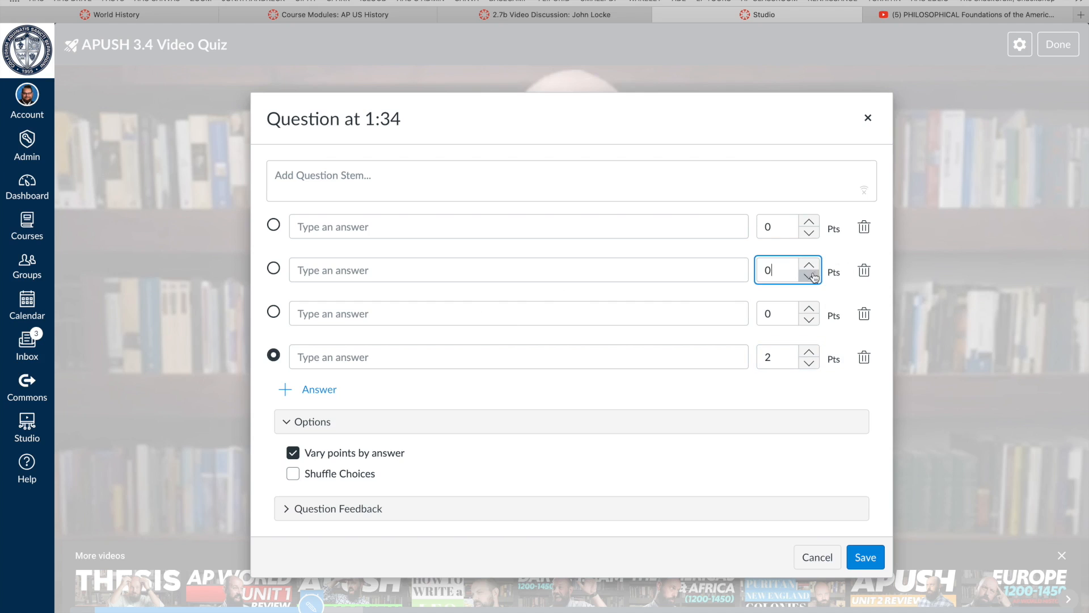
{"action": "left_click", "coordinate": [809, 363]}
{"action": "left_click", "coordinate": [809, 363]}
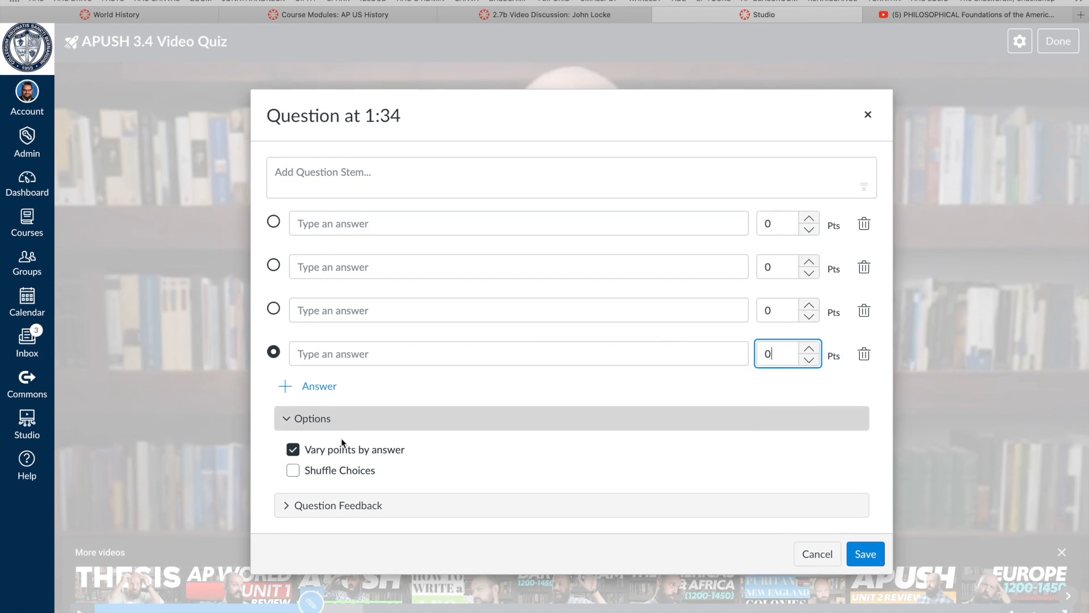
Step: Expand the question feedback section and examine the correct, incorrect and general comment fields
{"action": "left_click", "coordinate": [291, 510]}
{"action": "scroll", "coordinate": [292, 505], "scroll_direction": "down", "scroll_amount": 2}
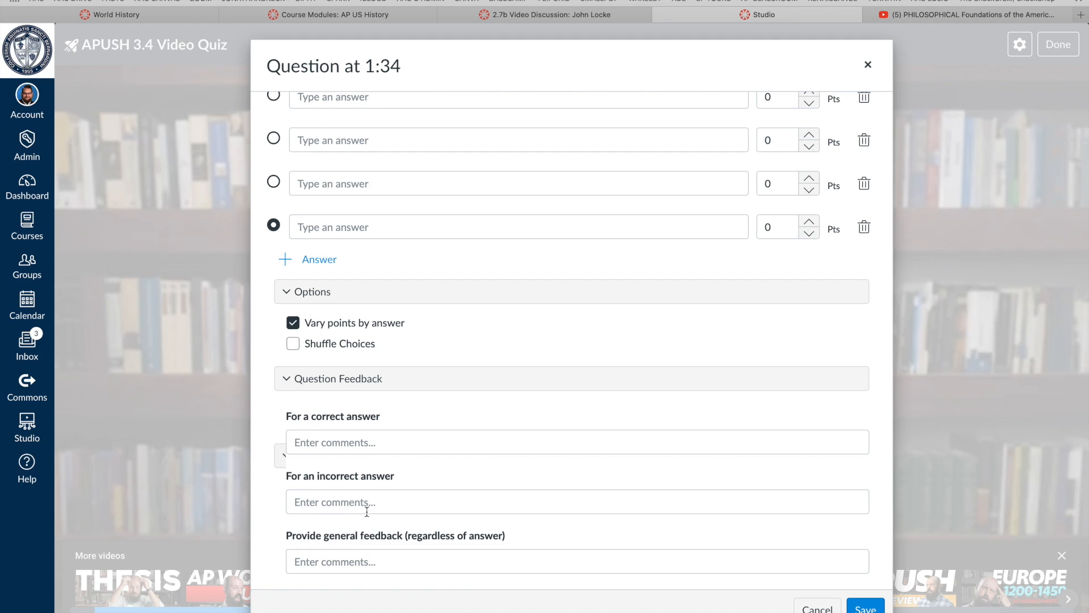
{"action": "scroll", "coordinate": [276, 532], "scroll_direction": "up", "scroll_amount": 1}
{"action": "scroll", "coordinate": [339, 561], "scroll_direction": "up", "scroll_amount": 2}
{"action": "scroll", "coordinate": [339, 561], "scroll_direction": "down", "scroll_amount": 3}
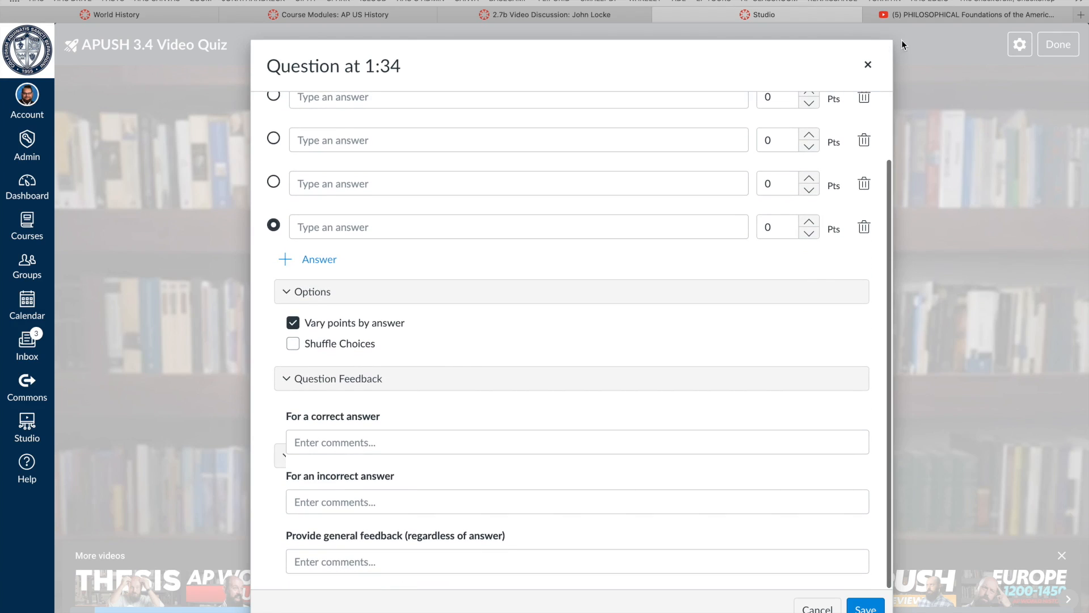
Step: Try to save the question with blank fields, try to close it, and return to editing without discarding the changes
{"action": "left_click", "coordinate": [865, 606]}
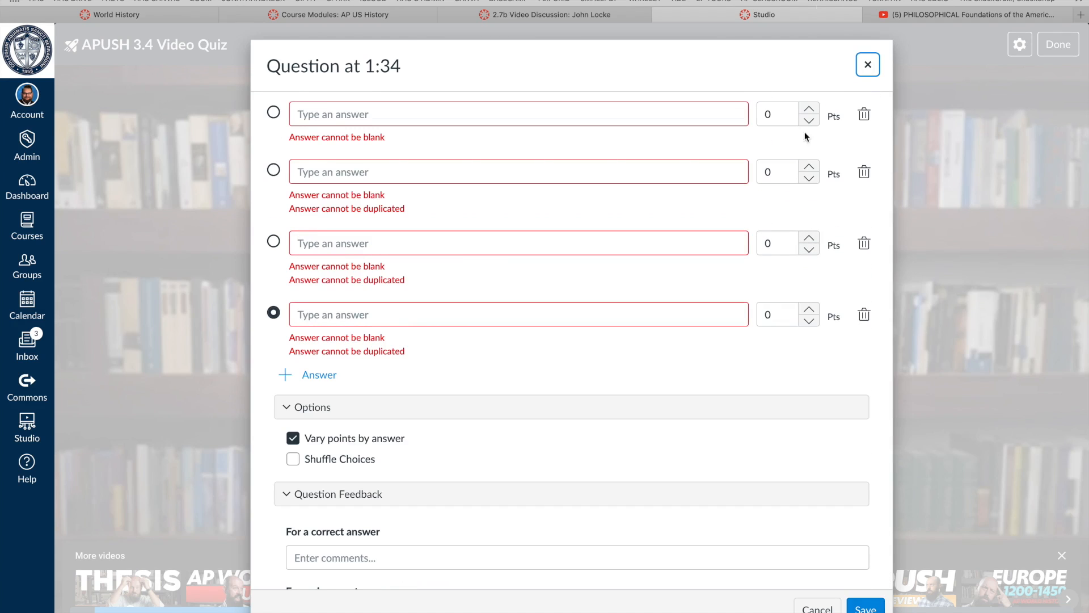
{"action": "left_click", "coordinate": [868, 65]}
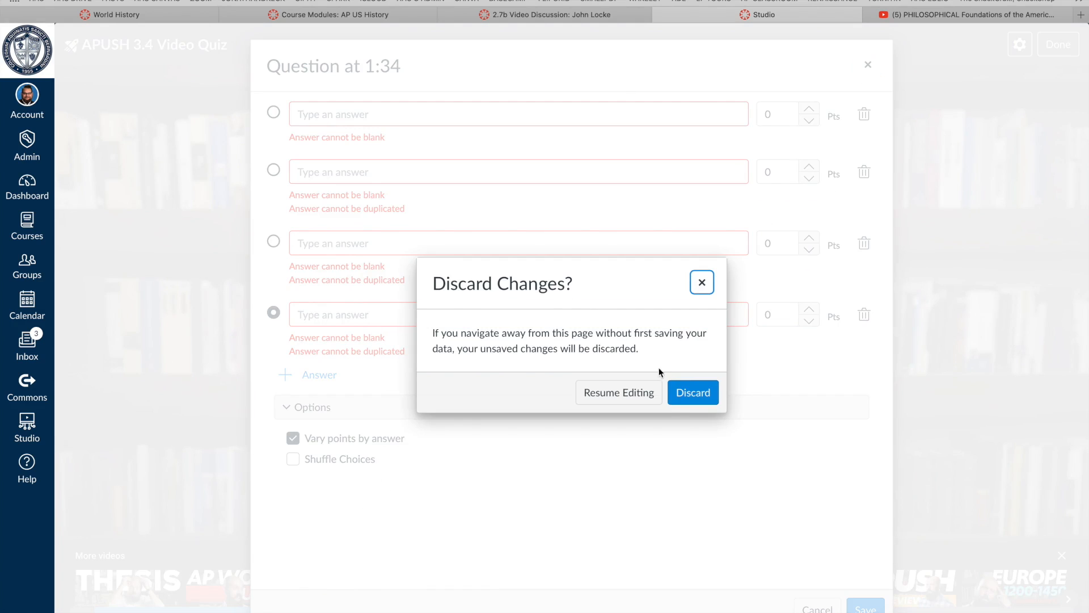
{"action": "left_click", "coordinate": [702, 282]}
Step: Enter "Test question" as the question stem, with "test" and "test b" as the first two answers
{"action": "scroll", "coordinate": [382, 182], "scroll_direction": "up", "scroll_amount": 2}
{"action": "left_click", "coordinate": [327, 125]}
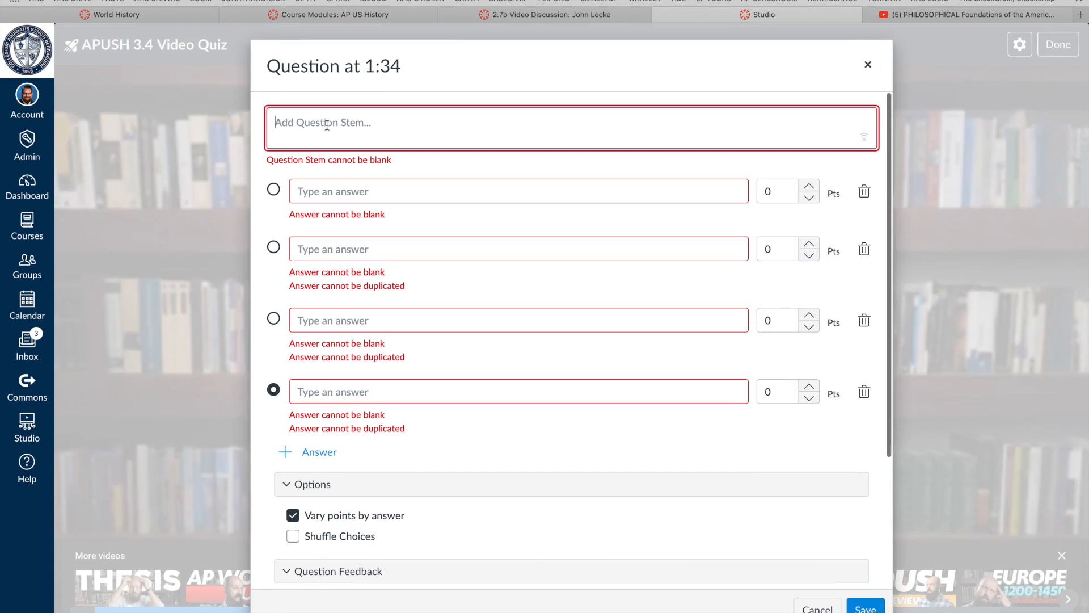
{"action": "type", "text": "Test q"}
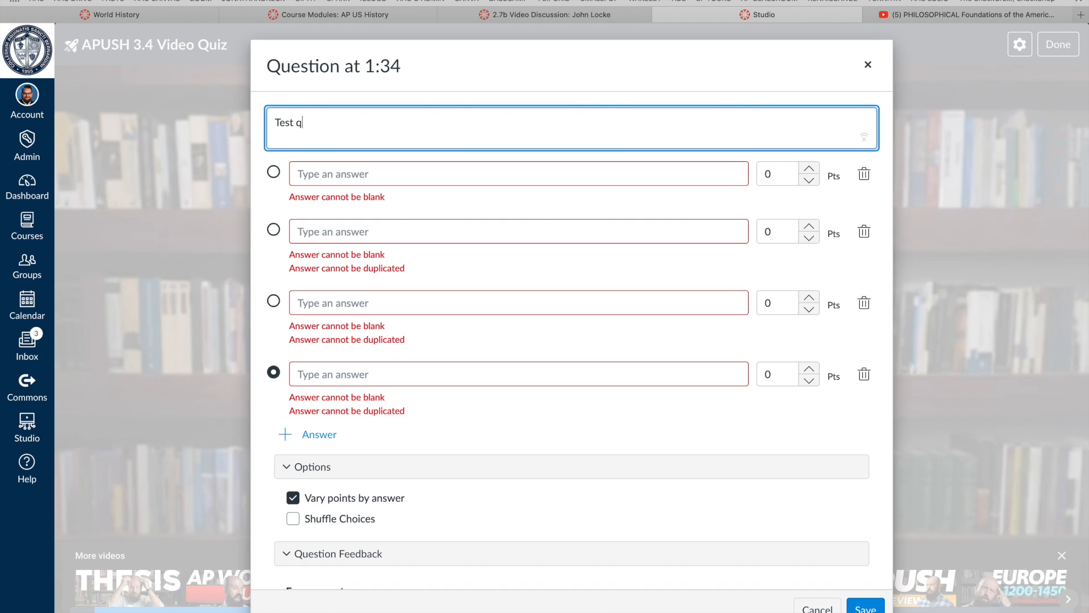
{"action": "type", "text": "uestion"}
{"action": "left_click", "coordinate": [310, 173]}
{"action": "type", "text": "test"}
{"action": "key", "text": "Tab"}
{"action": "type", "text": "test b"}
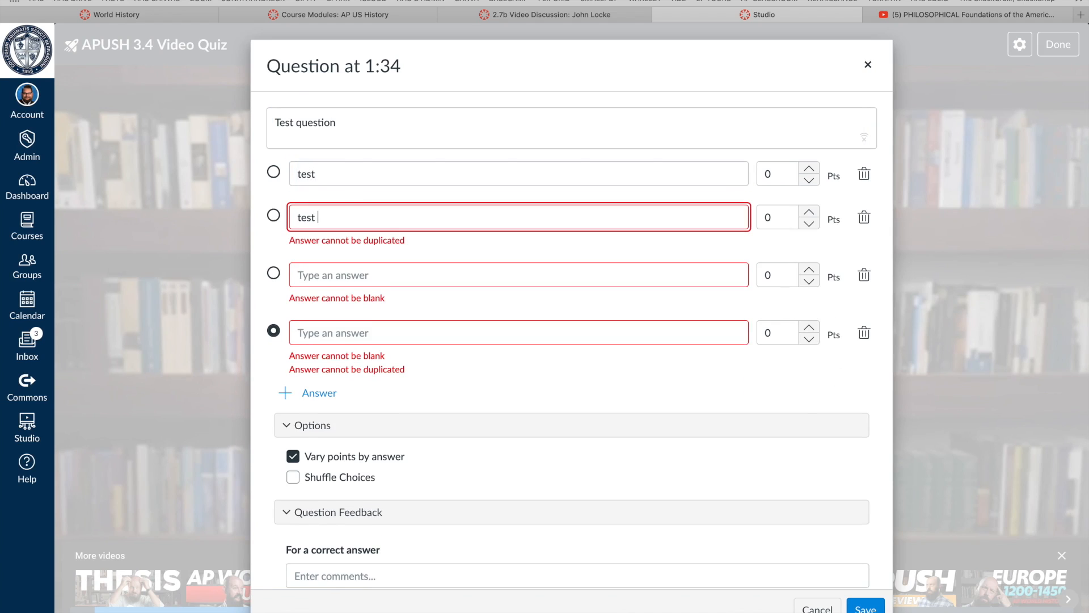
Step: Mark "test b" as the correct answer, delete the two blank answers, and save the question
{"action": "left_click", "coordinate": [273, 215]}
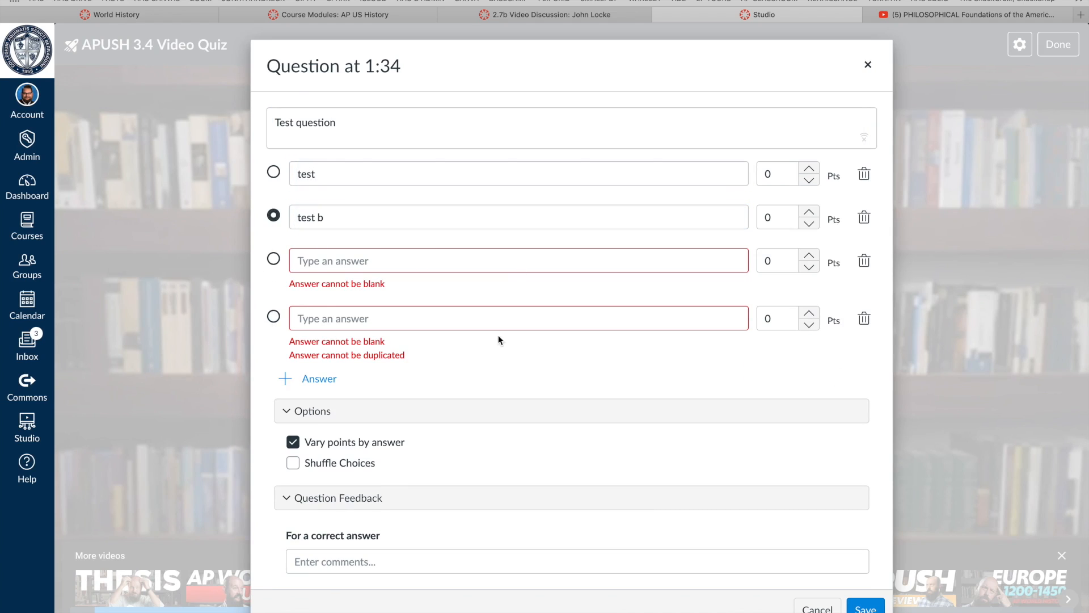
{"action": "left_click", "coordinate": [864, 319]}
{"action": "left_click", "coordinate": [864, 260]}
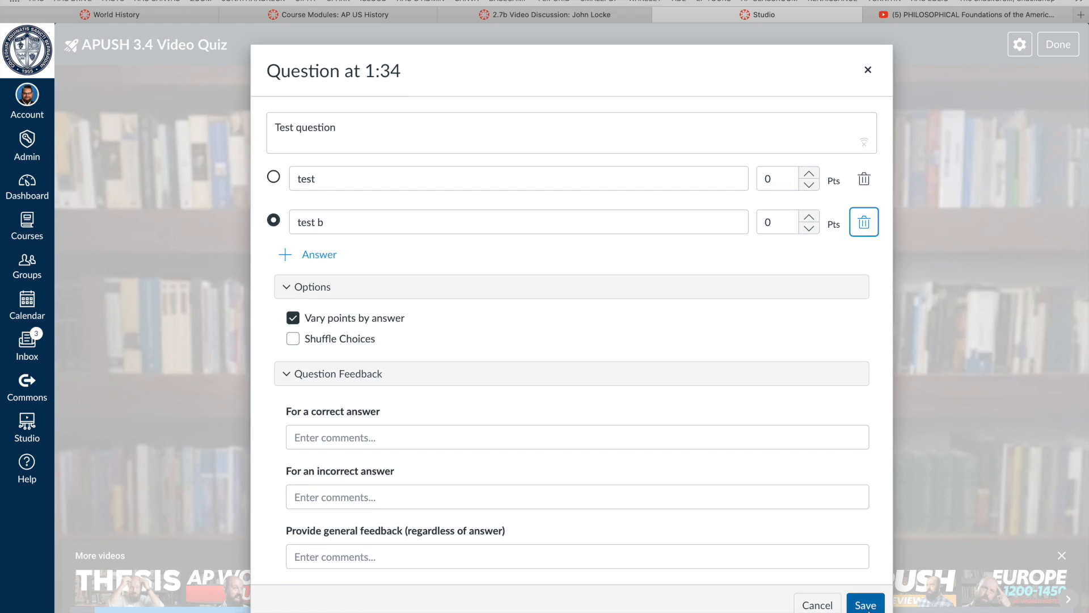
{"action": "left_click", "coordinate": [865, 605]}
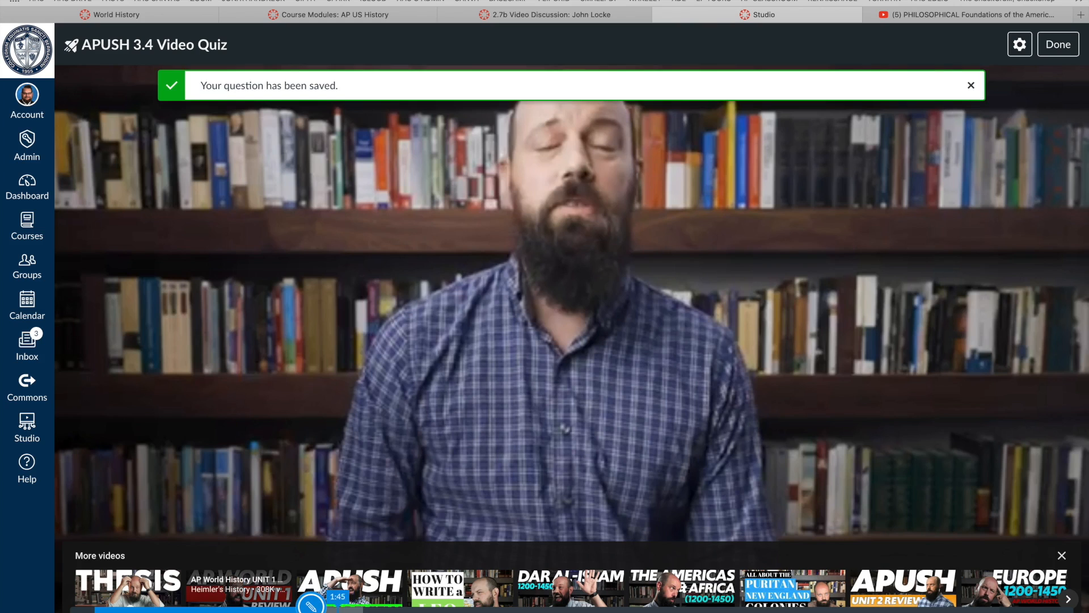
Step: Review the video quiz's title, description and question marker settings, and finish editing the quiz
{"action": "left_click", "coordinate": [333, 607]}
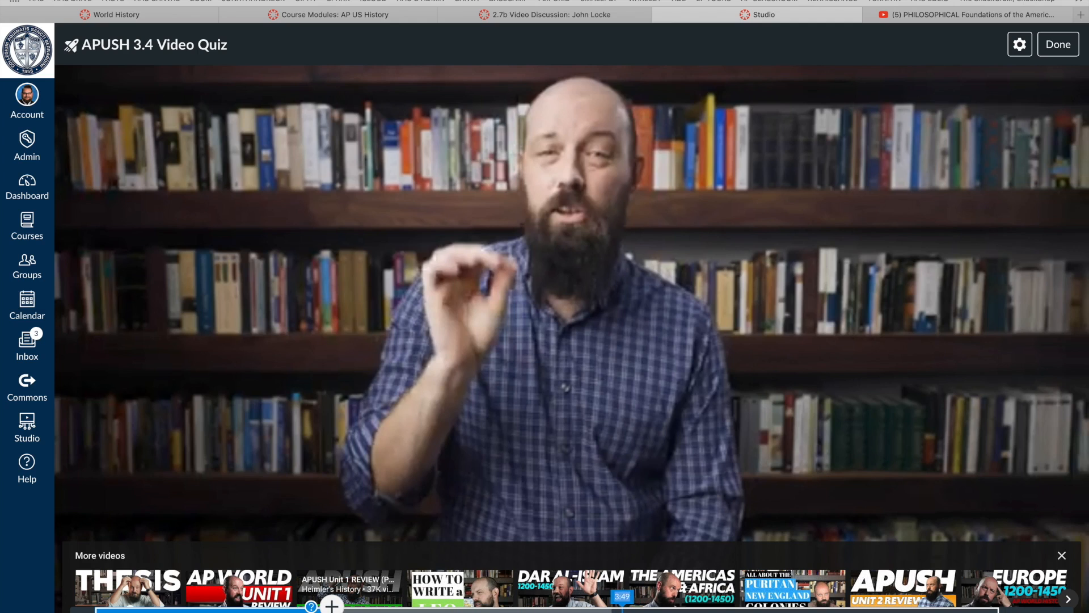
{"action": "left_click", "coordinate": [1020, 44]}
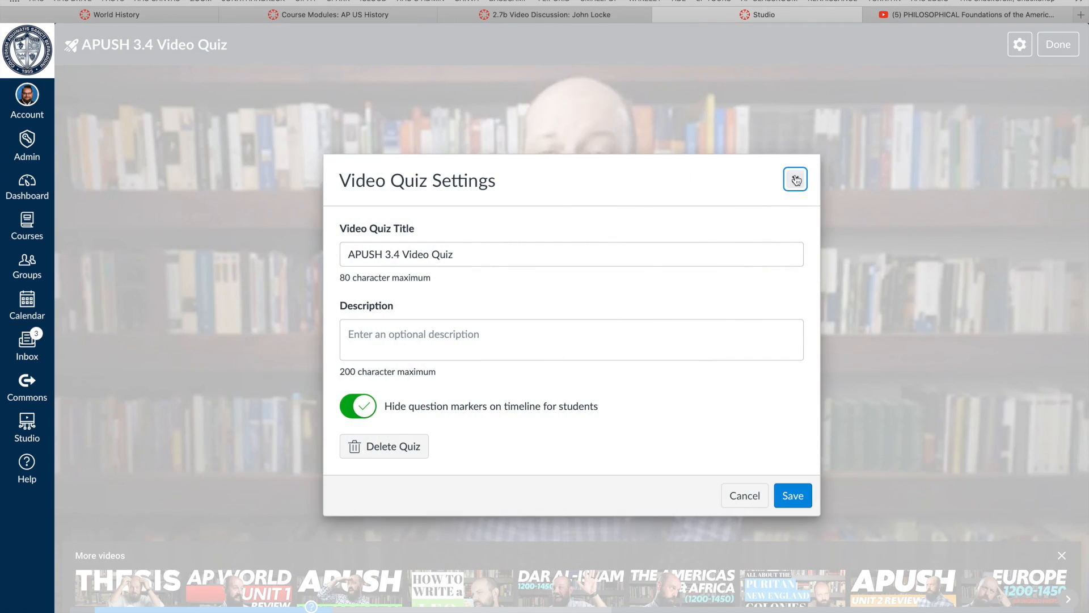
{"action": "left_click", "coordinate": [796, 180]}
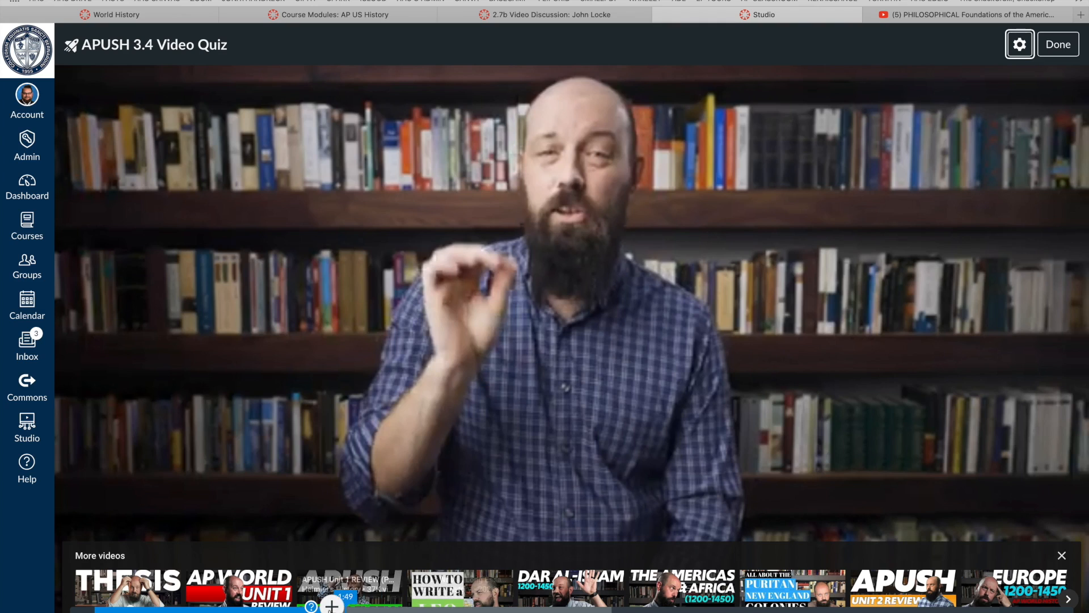
{"action": "left_click", "coordinate": [1061, 42]}
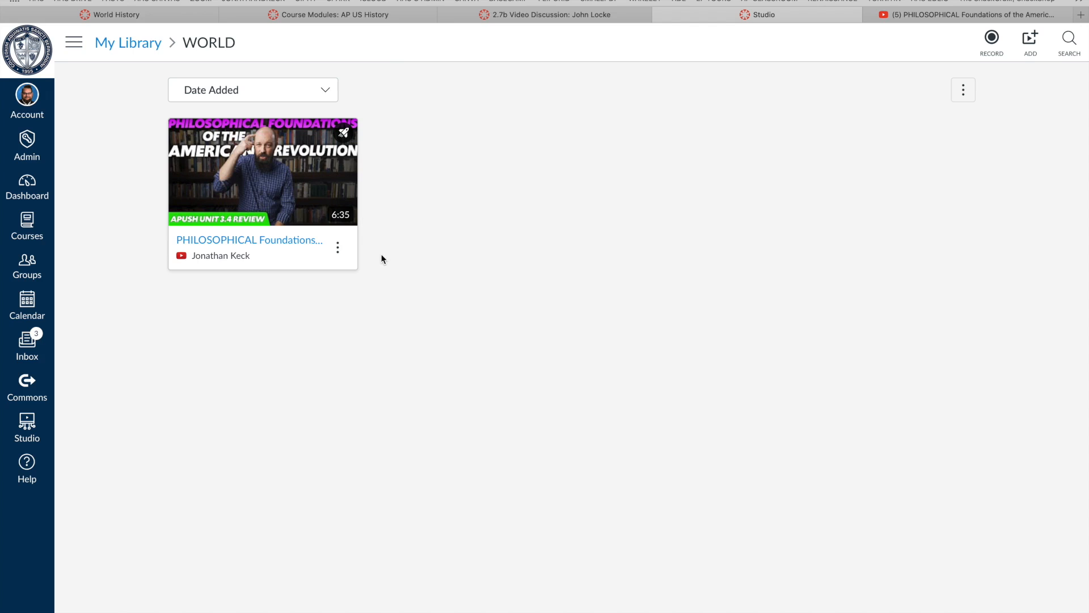
Step: Look at the quizzes attached to the PHILOSOPHICAL Foundations video in the WORLD collection
{"action": "left_click", "coordinate": [338, 248]}
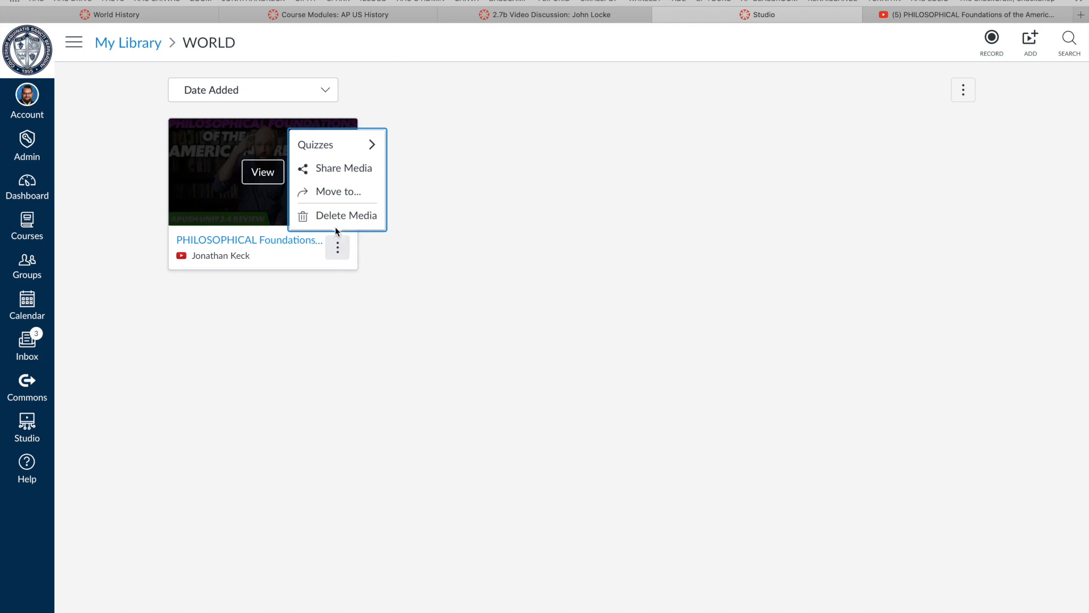
{"action": "mouse_move", "coordinate": [363, 146]}
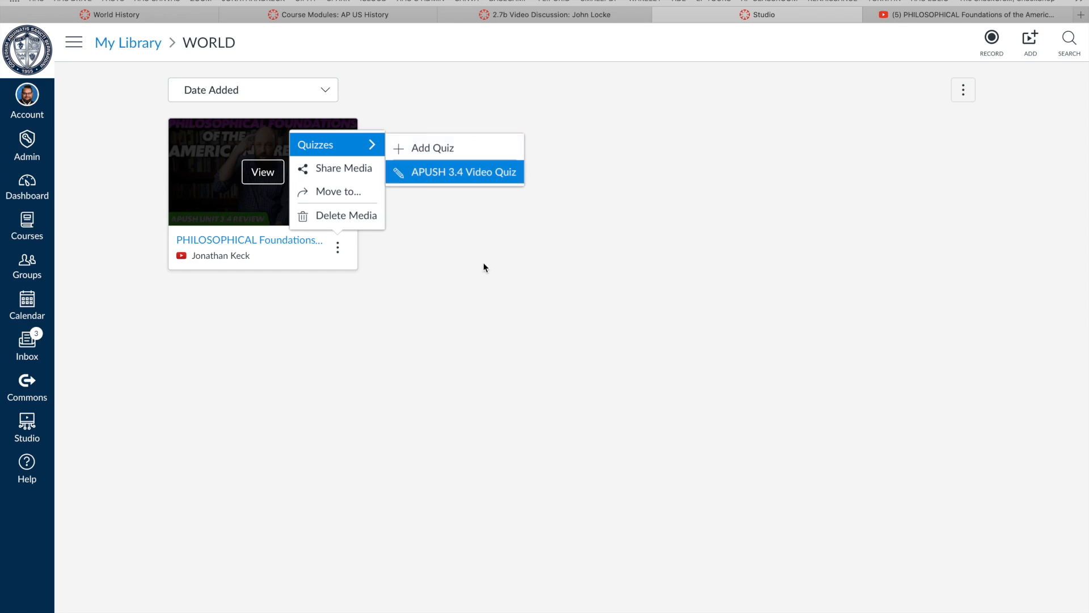
{"action": "left_click", "coordinate": [447, 305]}
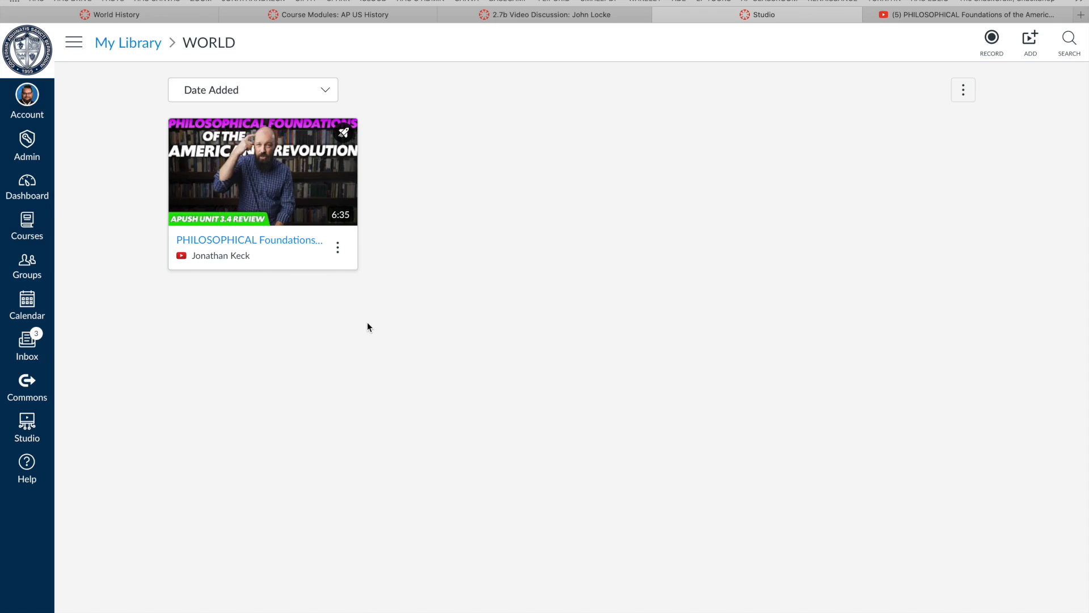
Step: Go to the AP US History course from the dashboard and open its modules
{"action": "left_click", "coordinate": [26, 185]}
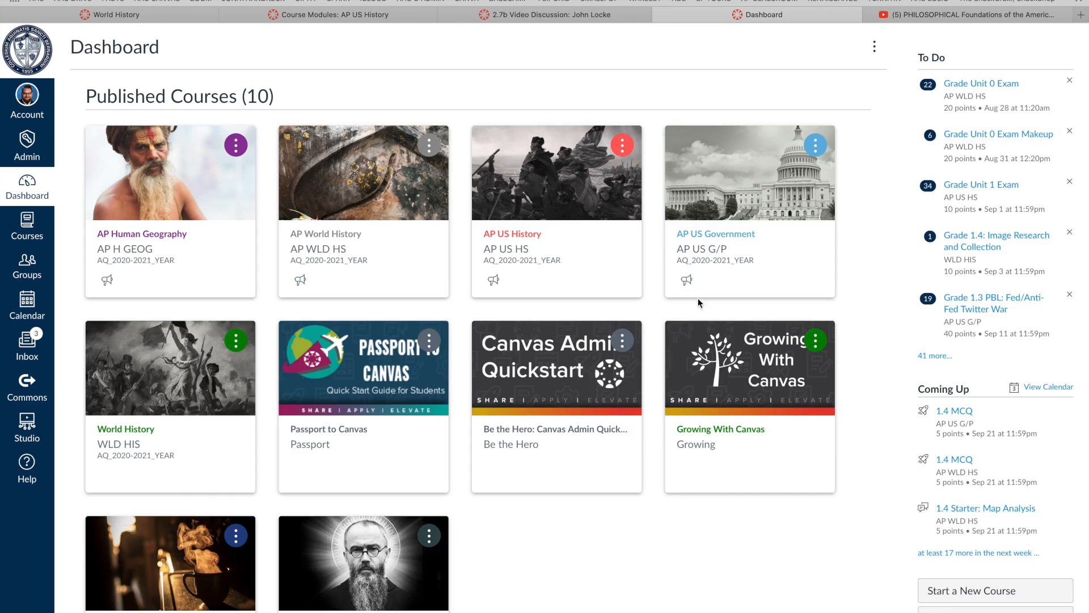
{"action": "left_click", "coordinate": [502, 238]}
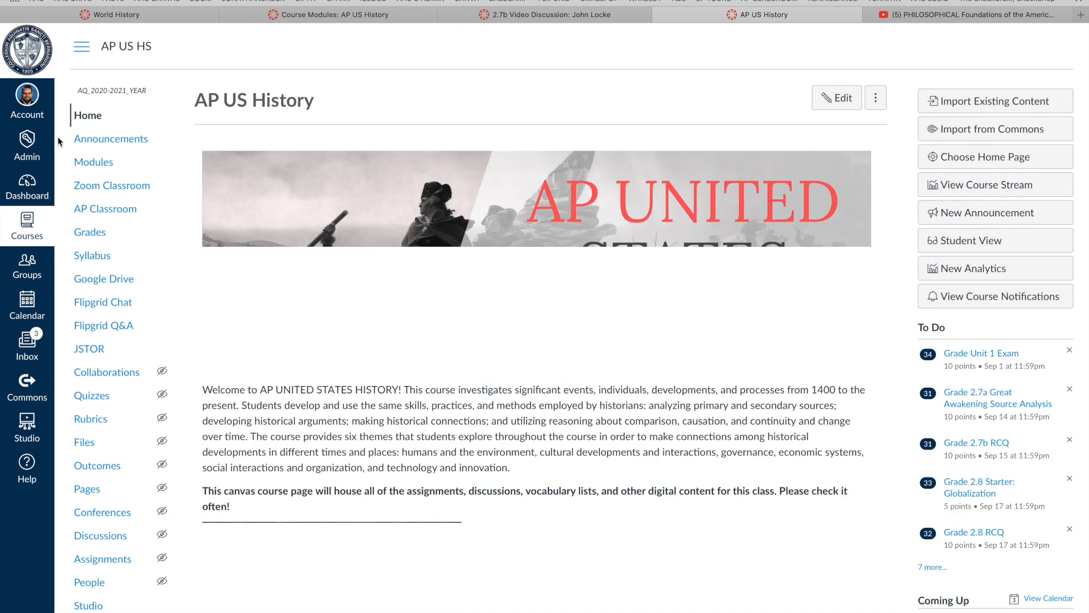
{"action": "scroll", "coordinate": [170, 227], "scroll_direction": "down", "scroll_amount": 1}
{"action": "left_click", "coordinate": [108, 164]}
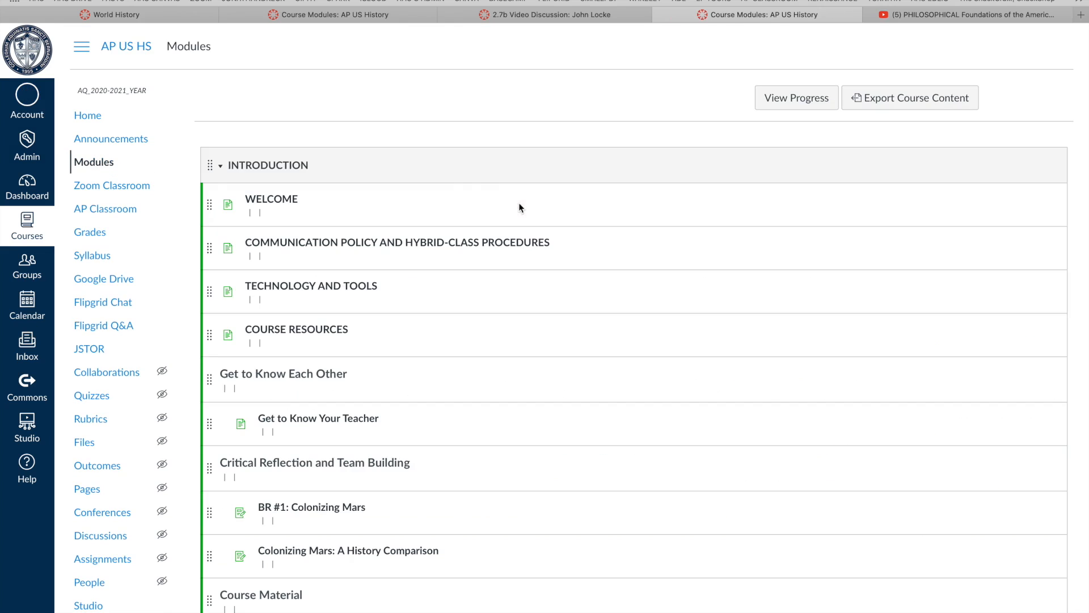
Step: Find the 3.3 RCQ assignment under Topic 3.3 in the course modules and open it for editing
{"action": "scroll", "coordinate": [329, 344], "scroll_direction": "down", "scroll_amount": 20}
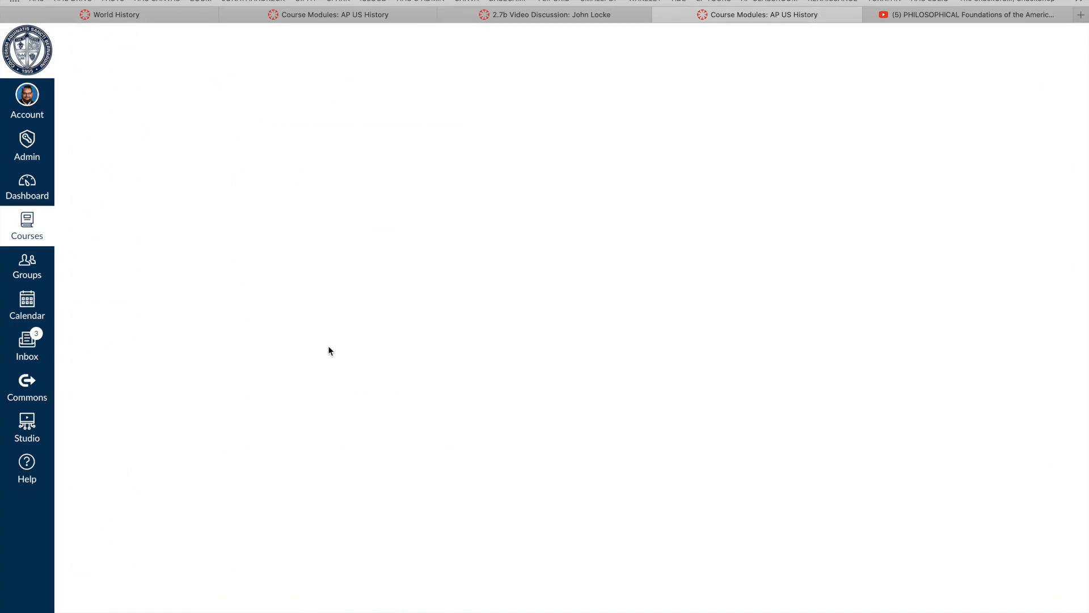
{"action": "scroll", "coordinate": [328, 352], "scroll_direction": "down", "scroll_amount": 2}
{"action": "scroll", "coordinate": [326, 356], "scroll_direction": "up", "scroll_amount": 9}
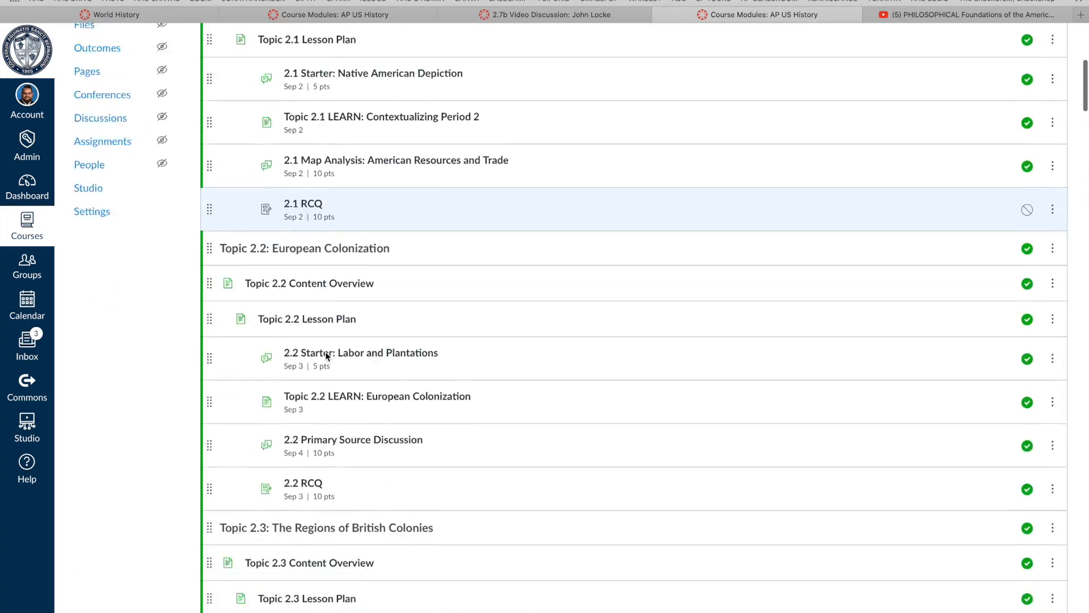
{"action": "scroll", "coordinate": [326, 358], "scroll_direction": "down", "scroll_amount": 20}
{"action": "scroll", "coordinate": [326, 366], "scroll_direction": "down", "scroll_amount": 20}
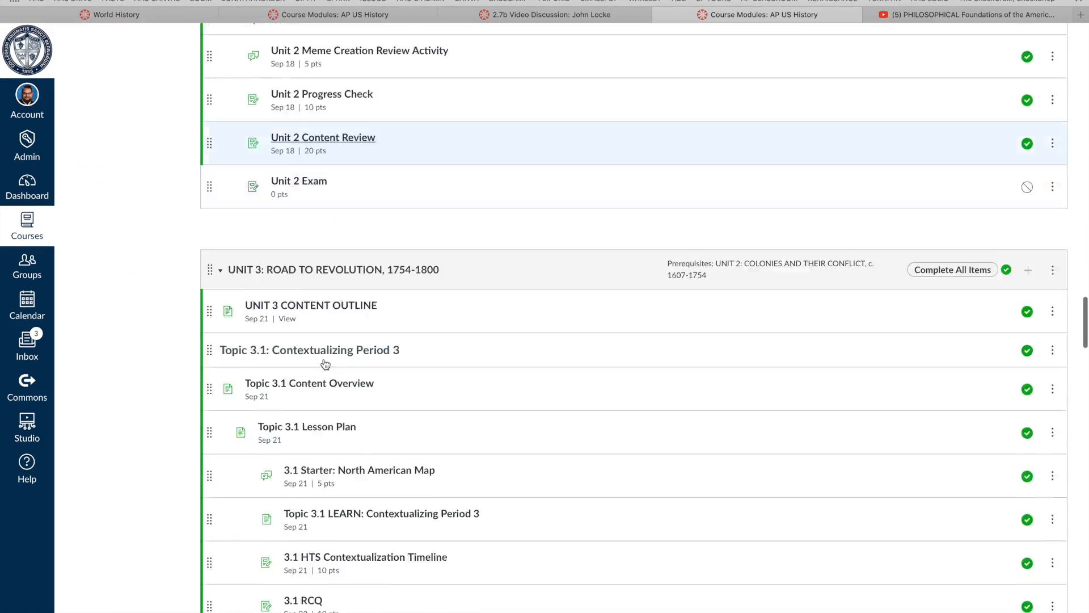
{"action": "scroll", "coordinate": [326, 370], "scroll_direction": "down", "scroll_amount": 1}
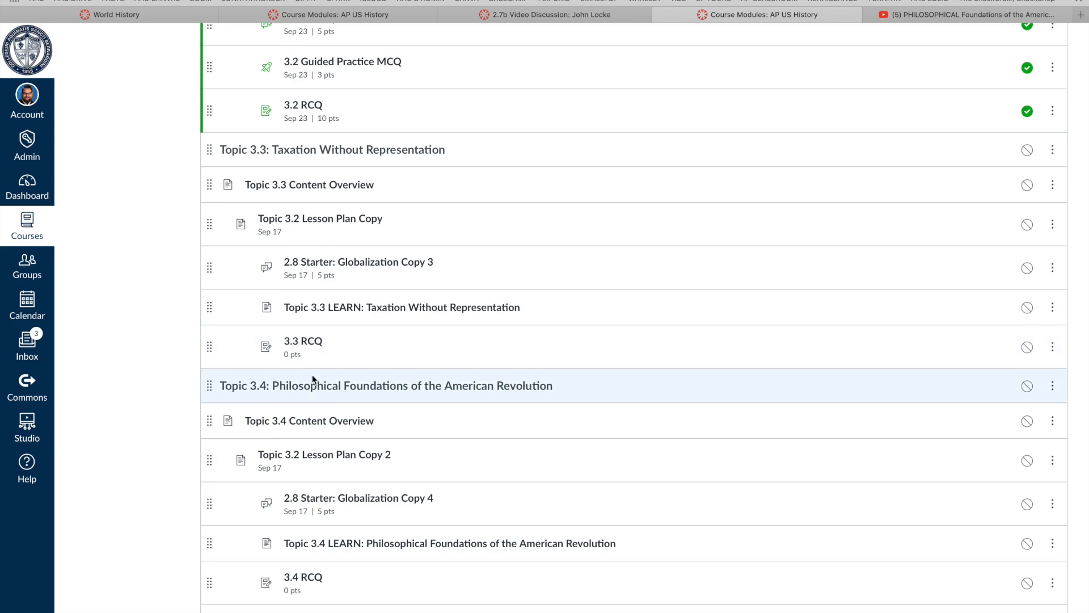
{"action": "scroll", "coordinate": [311, 380], "scroll_direction": "down", "scroll_amount": 2}
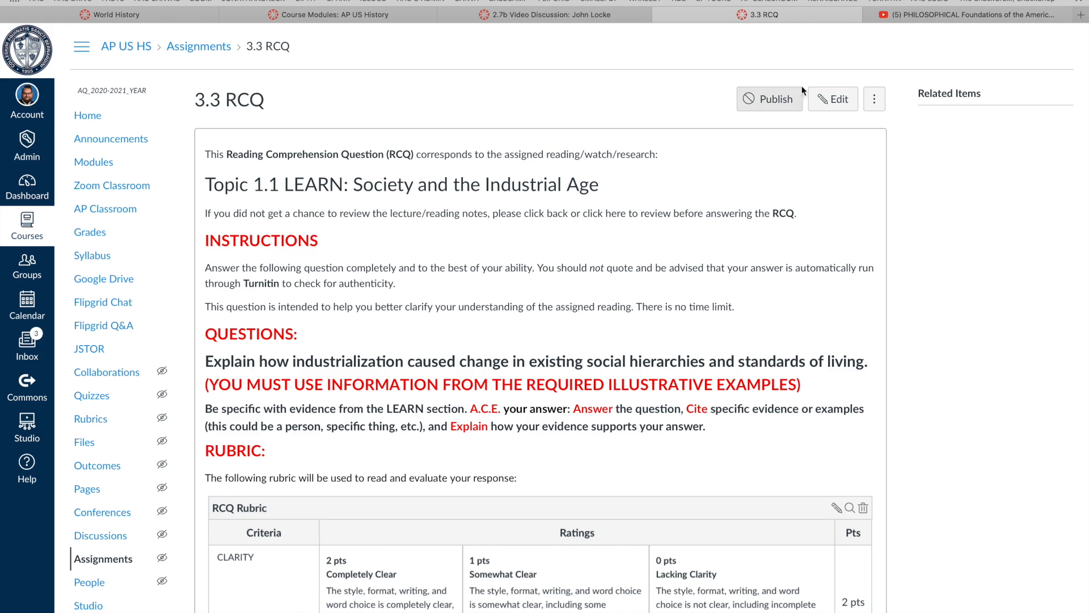
{"action": "left_click", "coordinate": [833, 102]}
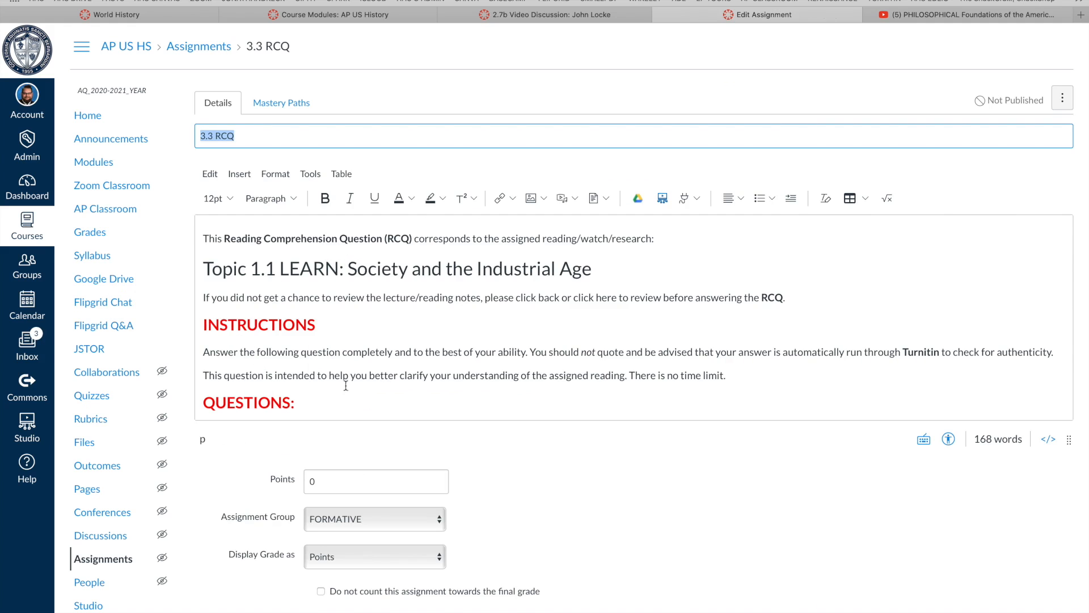
Step: Insert six blank lines after the QUESTIONS heading in the assignment description
{"action": "scroll", "coordinate": [397, 392], "scroll_direction": "down", "scroll_amount": 2}
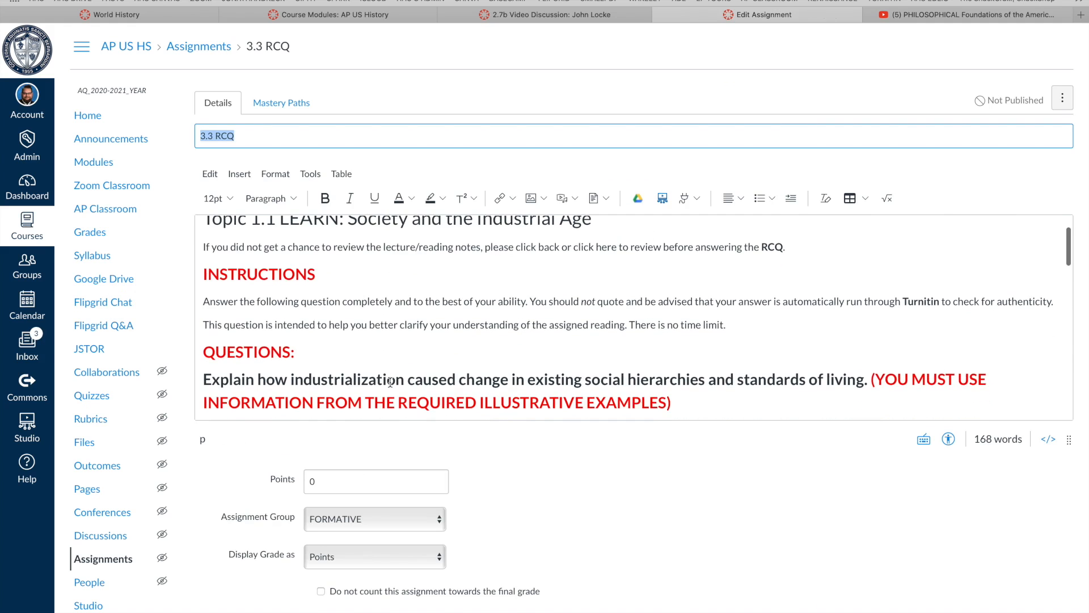
{"action": "left_click", "coordinate": [308, 357]}
{"action": "key", "text": "Return"}
{"action": "key", "text": "Return"}
{"action": "key", "text": "Return"}
{"action": "key", "text": "Return"}
{"action": "key", "text": "Return"}
{"action": "key", "text": "Return"}
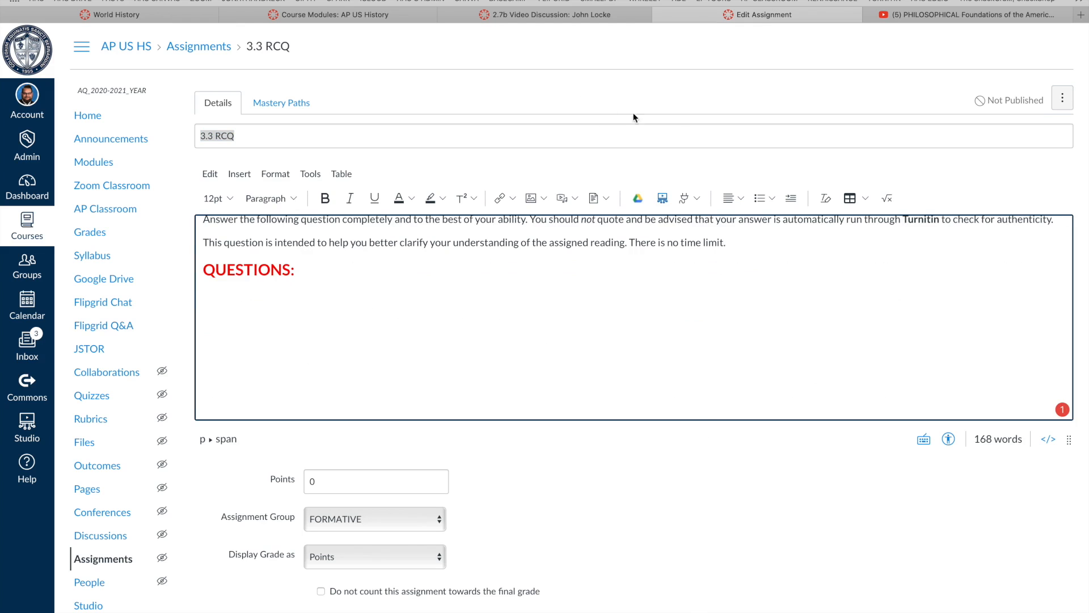
Step: Set the 3.3 RCQ assignment's submission type to External Tool
{"action": "scroll", "coordinate": [654, 176], "scroll_direction": "up", "scroll_amount": 2}
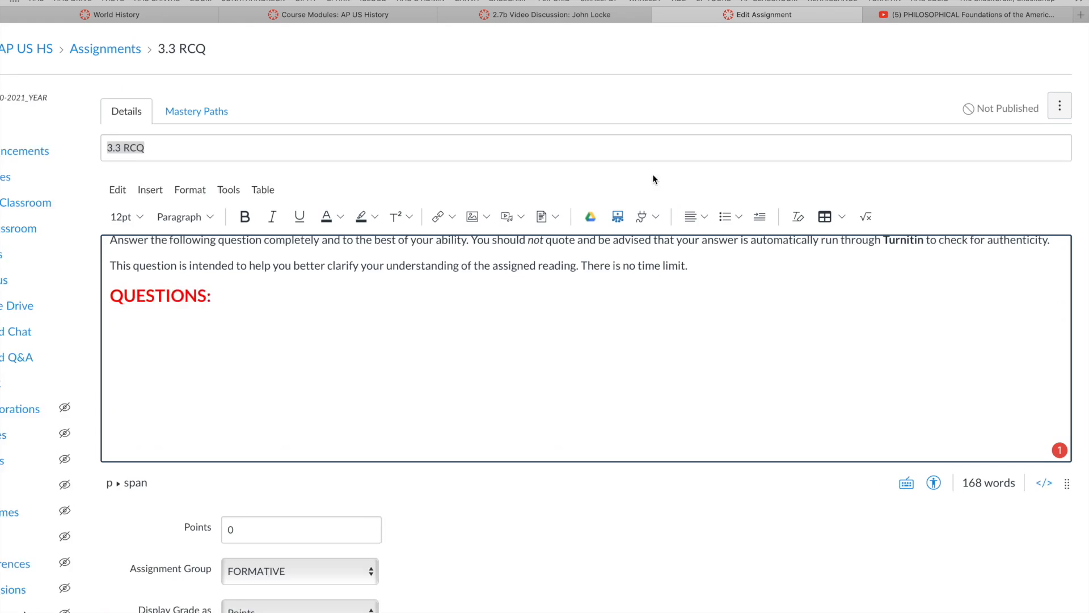
{"action": "scroll", "coordinate": [606, 196], "scroll_direction": "up", "scroll_amount": 3}
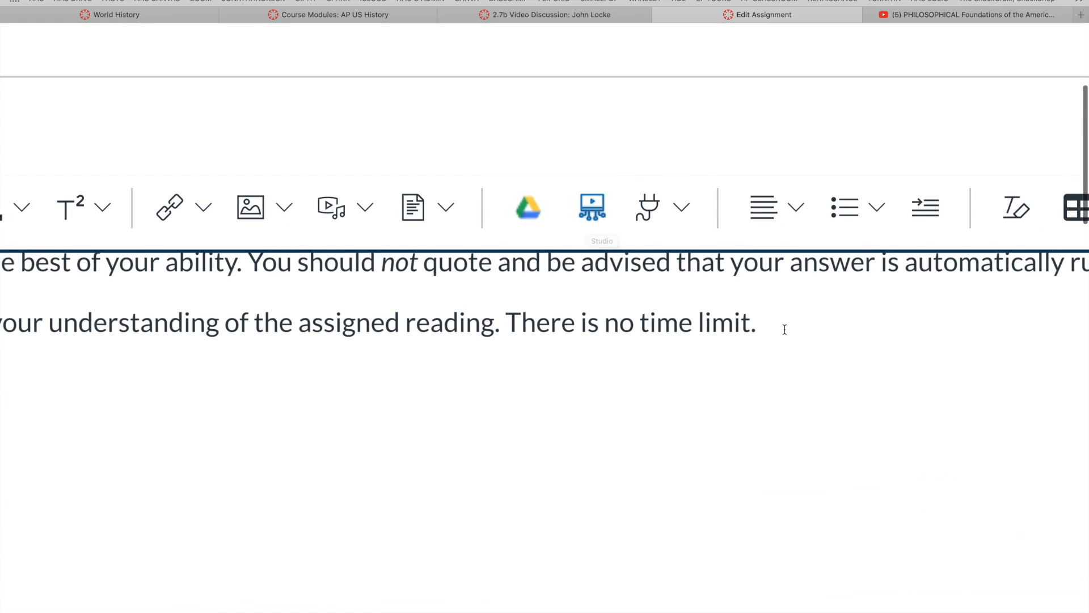
{"action": "scroll", "coordinate": [783, 329], "scroll_direction": "down", "scroll_amount": 3}
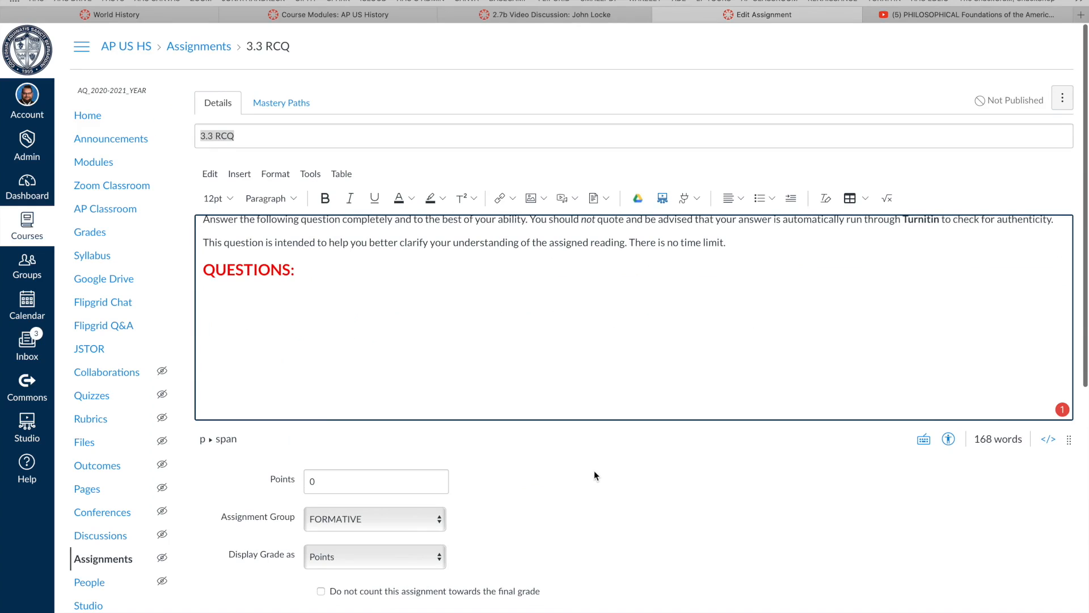
{"action": "scroll", "coordinate": [594, 471], "scroll_direction": "down", "scroll_amount": 3}
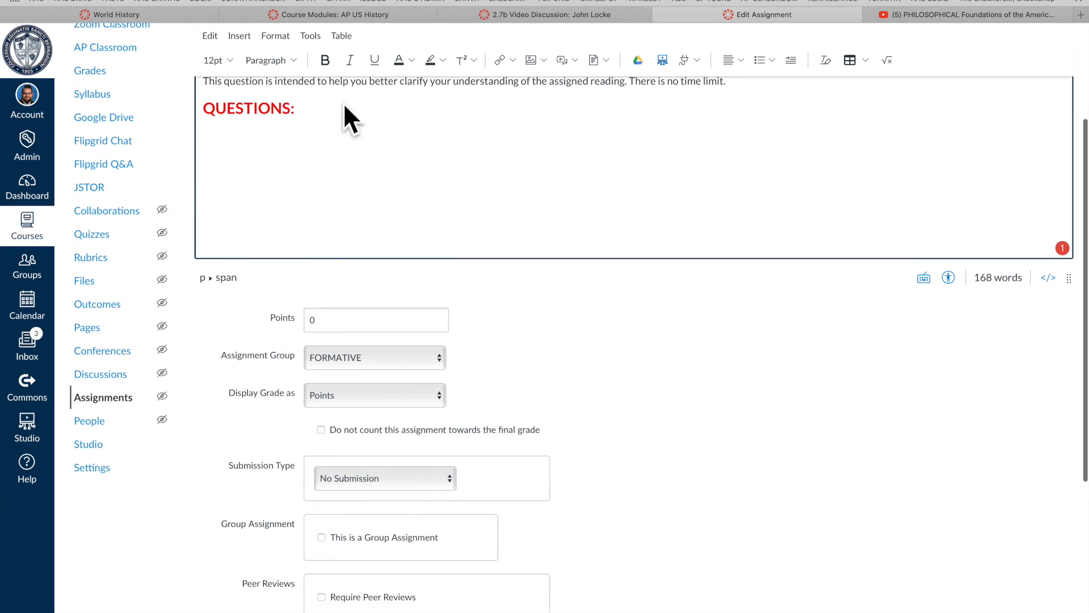
{"action": "scroll", "coordinate": [673, 381], "scroll_direction": "down", "scroll_amount": 1}
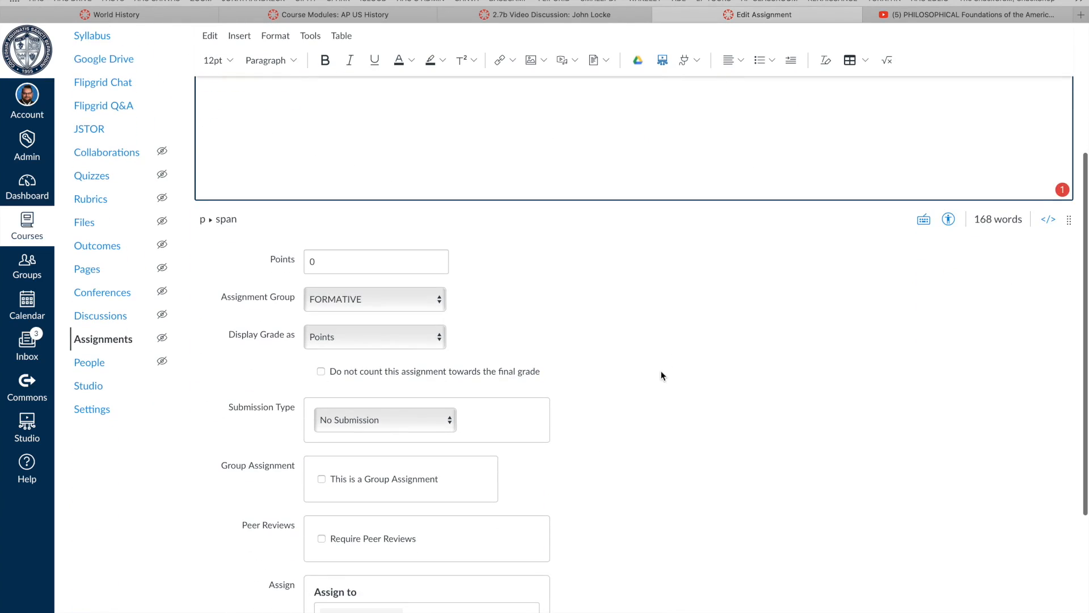
{"action": "scroll", "coordinate": [492, 280], "scroll_direction": "up", "scroll_amount": 3}
{"action": "scroll", "coordinate": [419, 388], "scroll_direction": "up", "scroll_amount": 5}
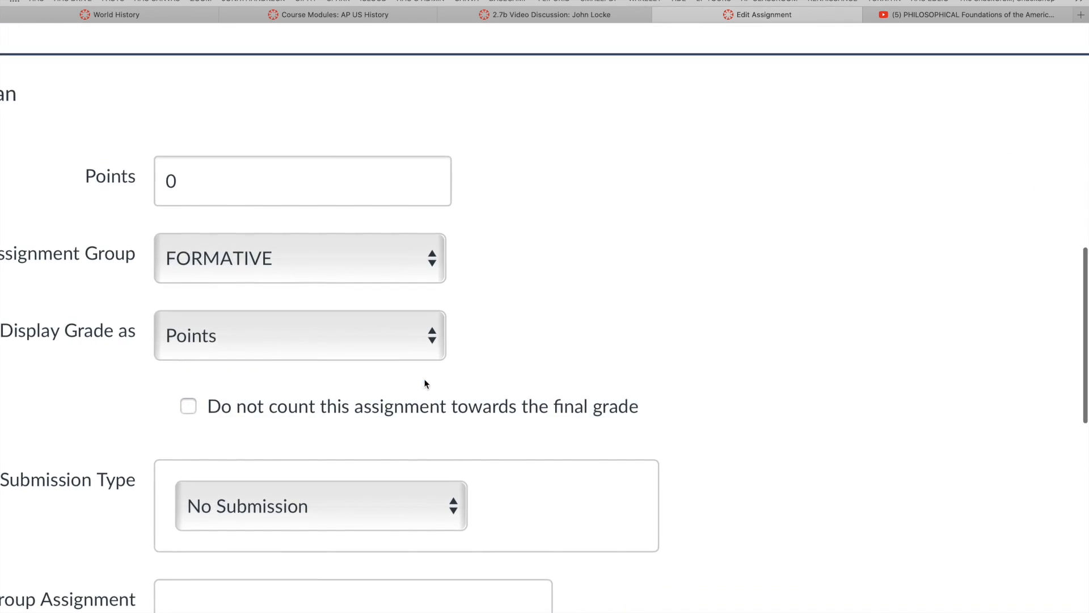
{"action": "scroll", "coordinate": [454, 382], "scroll_direction": "down", "scroll_amount": 1}
{"action": "scroll", "coordinate": [648, 335], "scroll_direction": "left", "scroll_amount": 1}
{"action": "scroll", "coordinate": [648, 336], "scroll_direction": "down", "scroll_amount": 3}
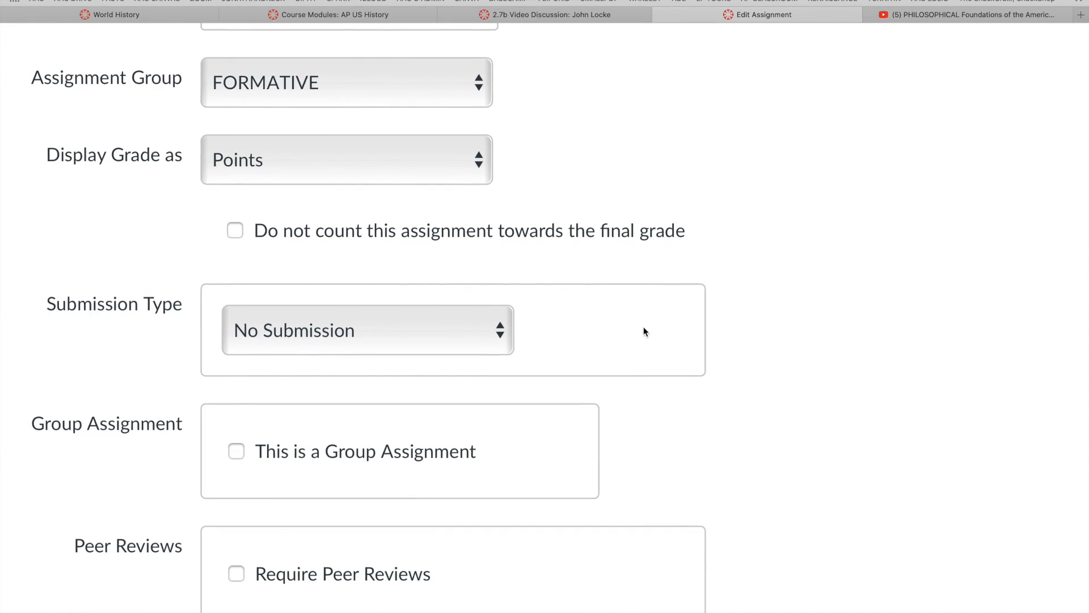
{"action": "scroll", "coordinate": [645, 326], "scroll_direction": "left", "scroll_amount": 3}
{"action": "scroll", "coordinate": [645, 329], "scroll_direction": "down", "scroll_amount": 1}
{"action": "left_click", "coordinate": [632, 273]}
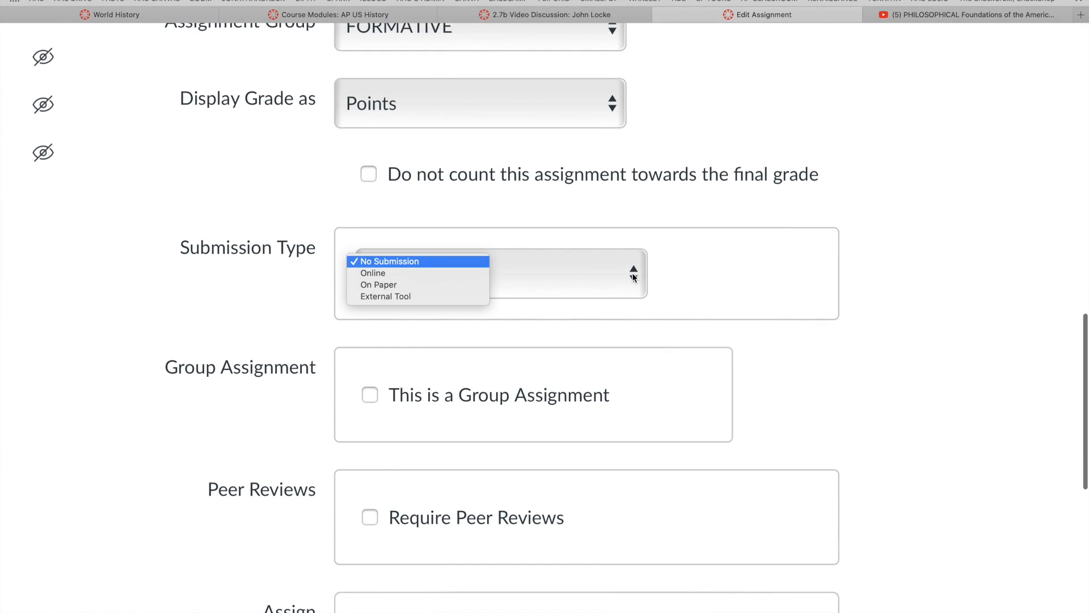
{"action": "left_click", "coordinate": [380, 297]}
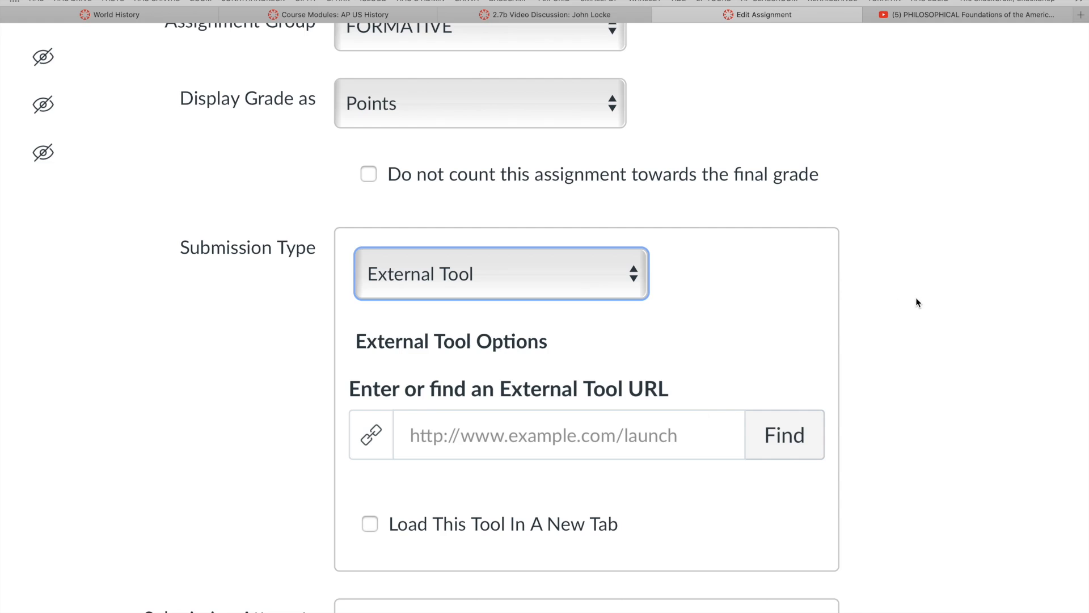
Step: Browse the external tools available for the assignment and choose Studio
{"action": "scroll", "coordinate": [893, 338], "scroll_direction": "down", "scroll_amount": 3}
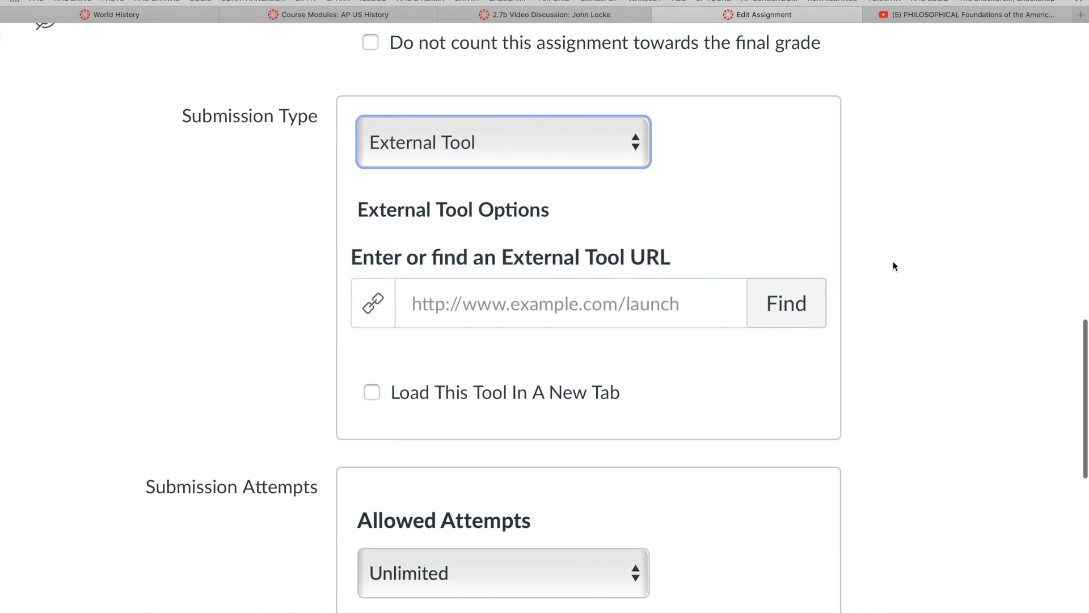
{"action": "left_click", "coordinate": [784, 309]}
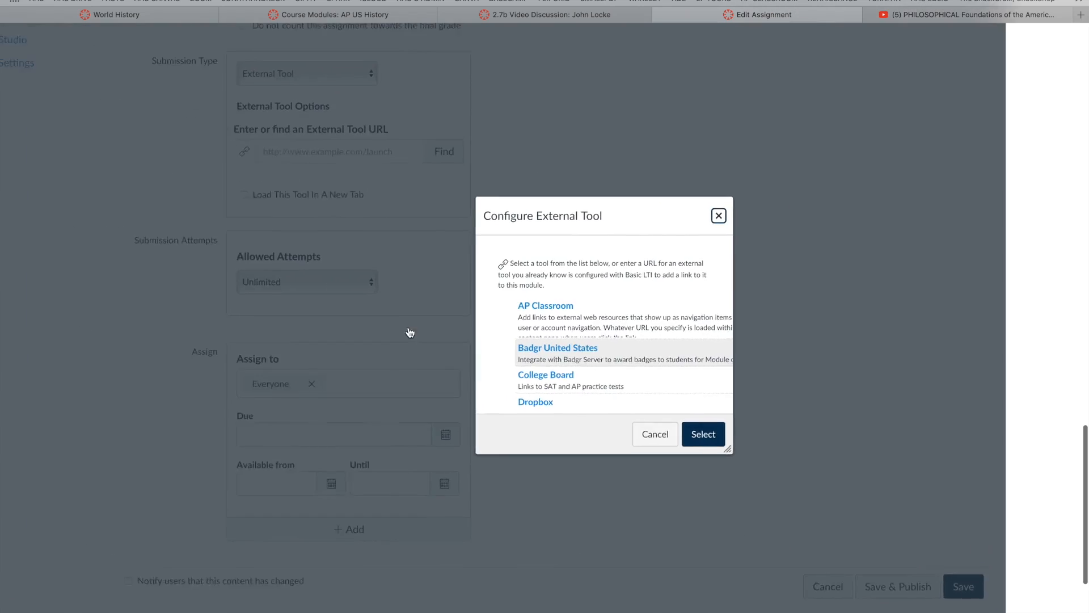
{"action": "scroll", "coordinate": [725, 357], "scroll_direction": "down", "scroll_amount": 3}
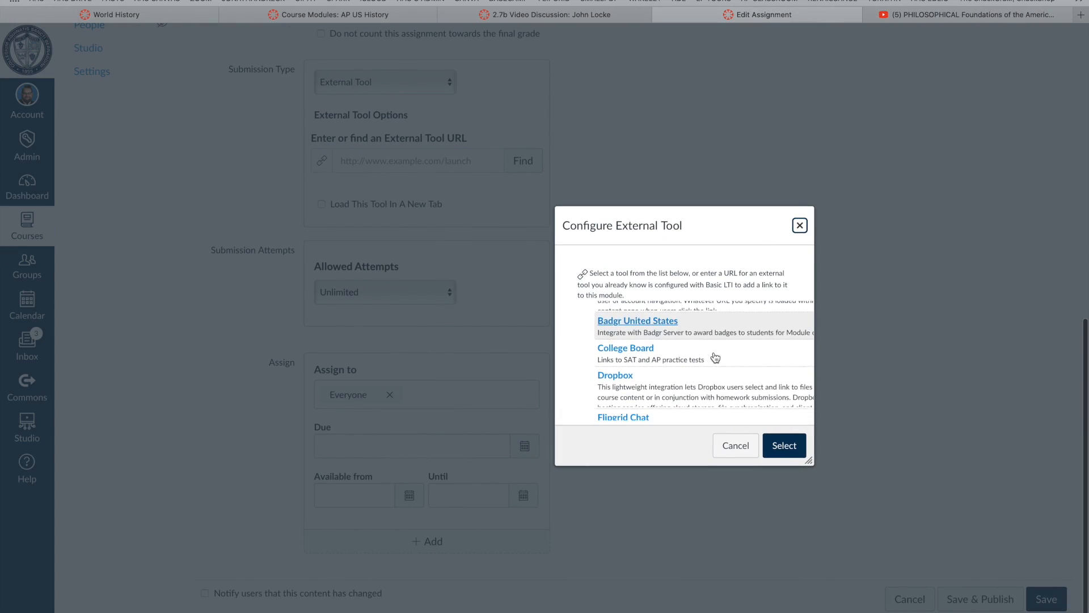
{"action": "scroll", "coordinate": [716, 357], "scroll_direction": "down", "scroll_amount": 6}
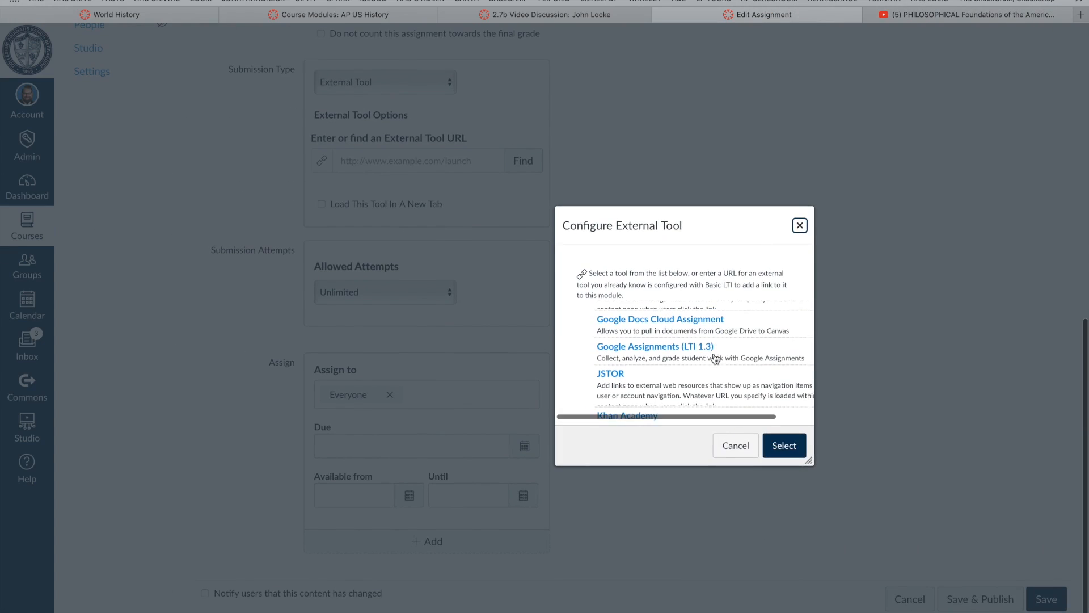
{"action": "scroll", "coordinate": [714, 358], "scroll_direction": "down", "scroll_amount": 6}
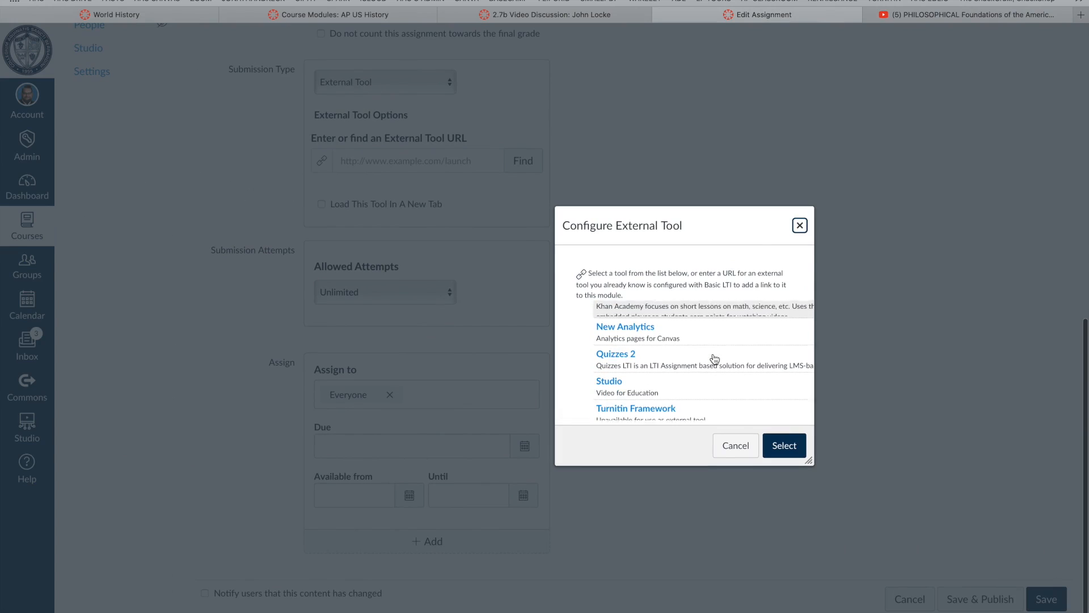
{"action": "left_click", "coordinate": [607, 333]}
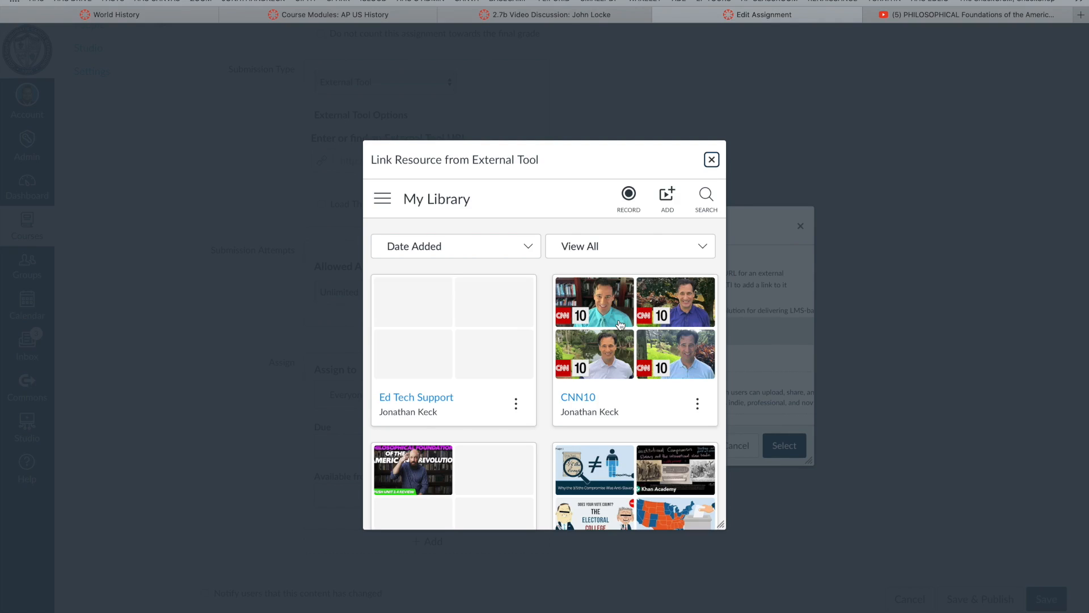
Step: Choose the PHILOSOPHICAL Foundations video from the WORLD collection in the Studio library
{"action": "scroll", "coordinate": [559, 365], "scroll_direction": "down", "scroll_amount": 3}
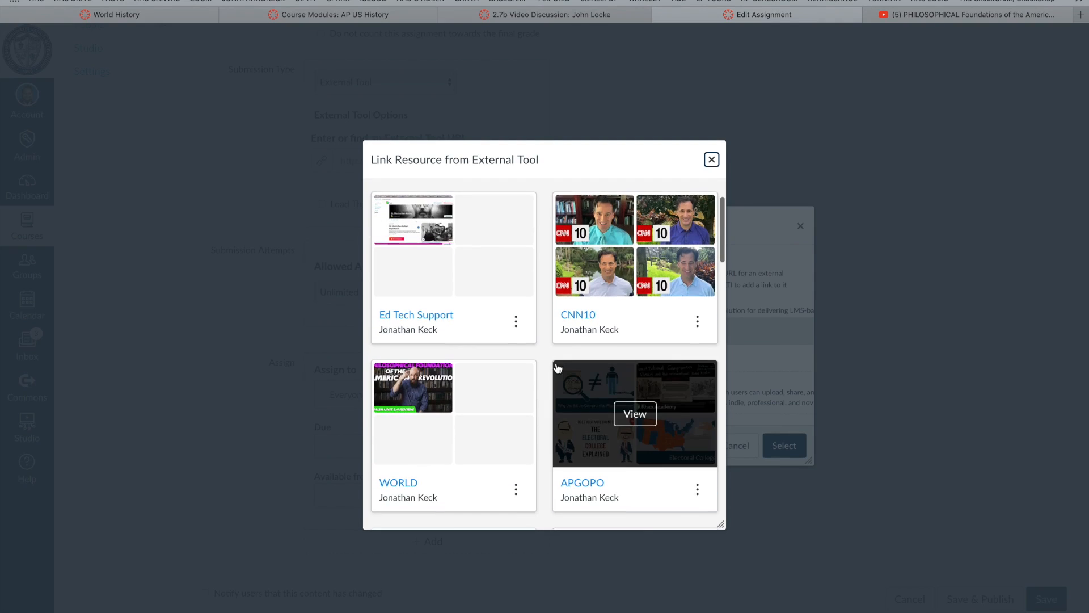
{"action": "left_click", "coordinate": [413, 369]}
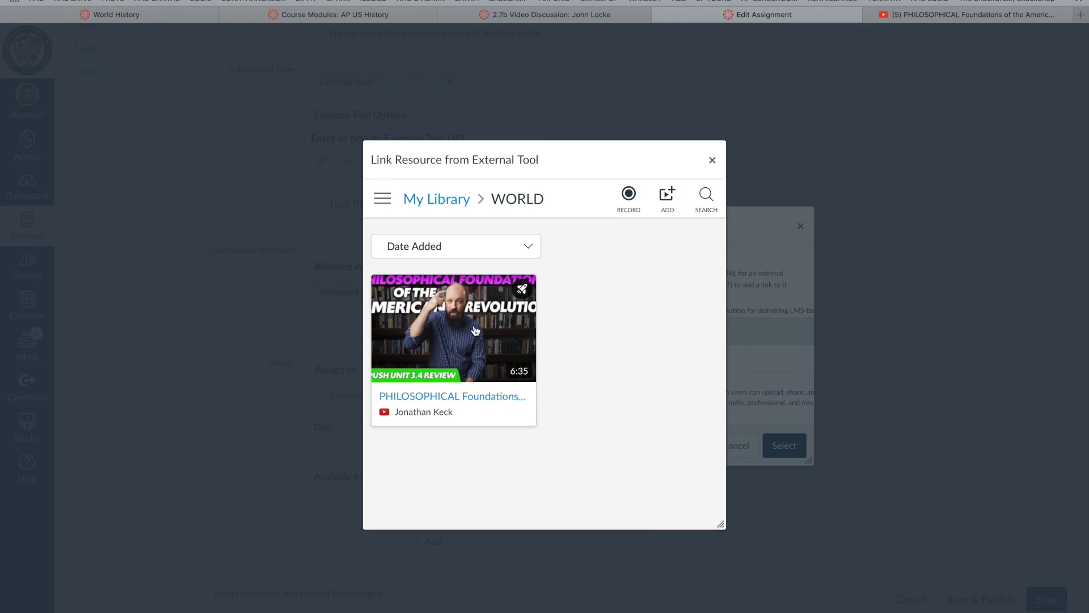
{"action": "mouse_move", "coordinate": [531, 287]}
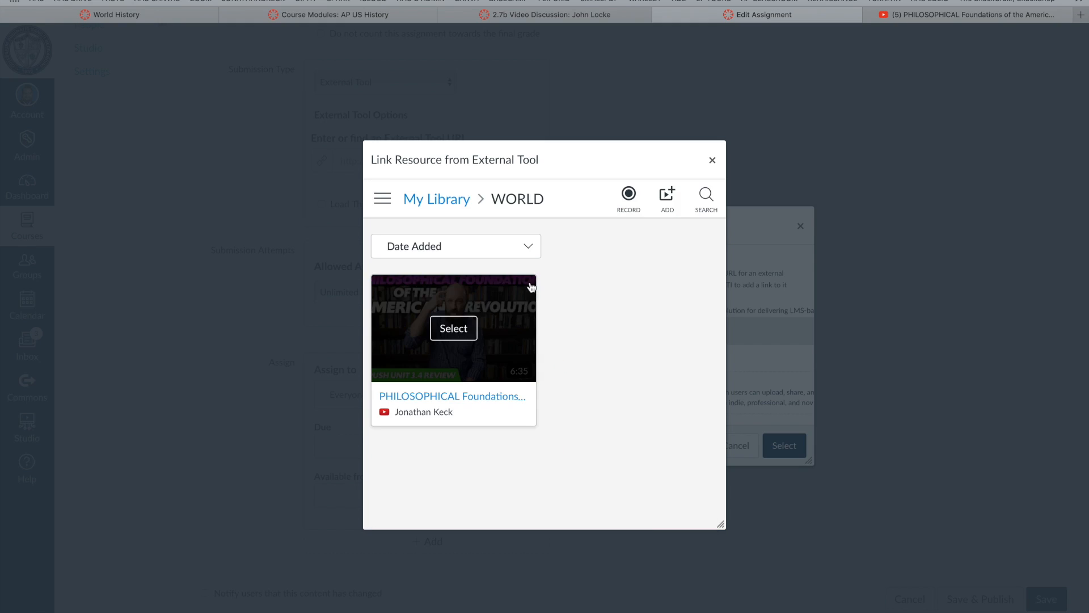
{"action": "left_click", "coordinate": [452, 367]}
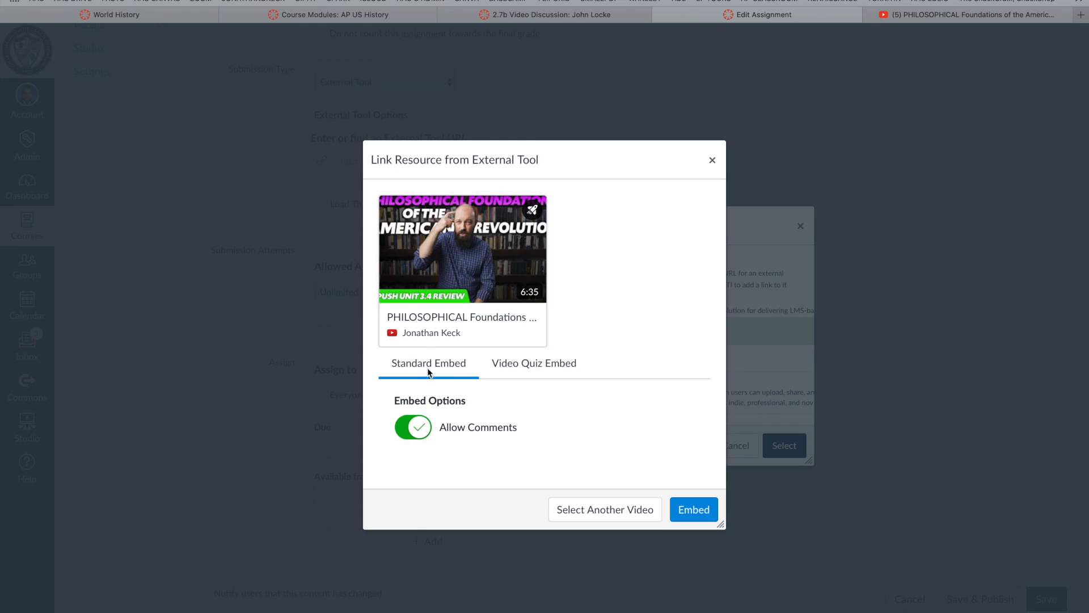
Step: Embed the video as the APUSH 3.4 Video Quiz and confirm it as the assignment's external tool
{"action": "left_click", "coordinate": [536, 367]}
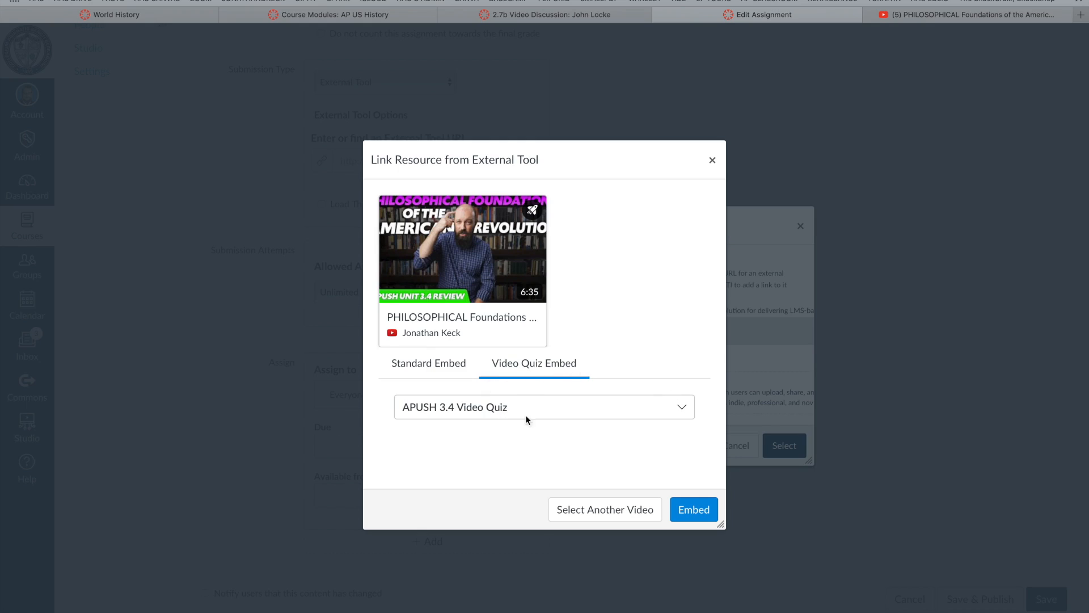
{"action": "left_click", "coordinate": [684, 409]}
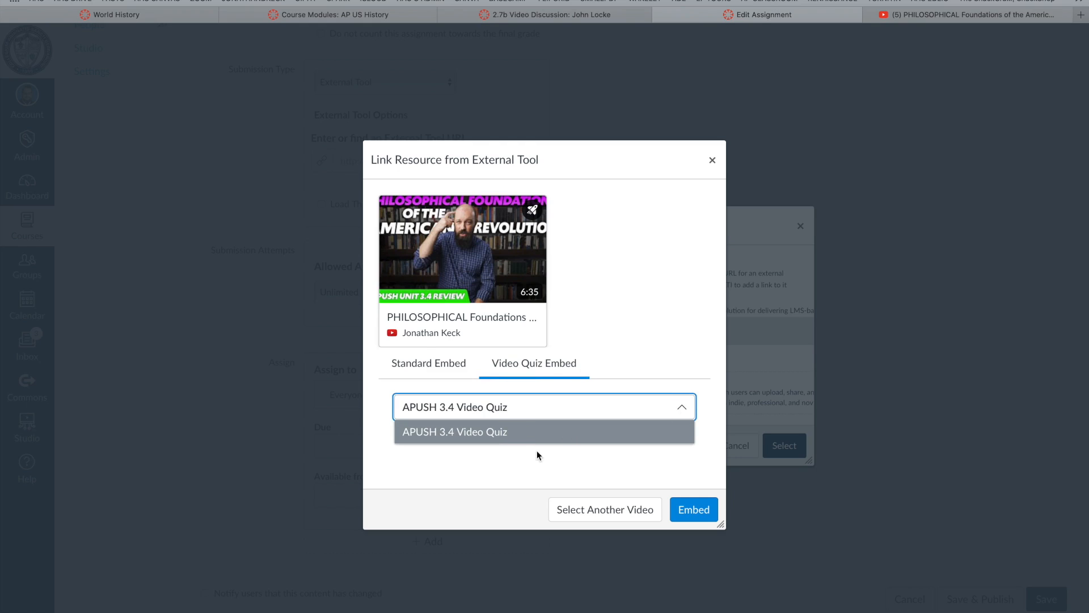
{"action": "left_click", "coordinate": [455, 432]}
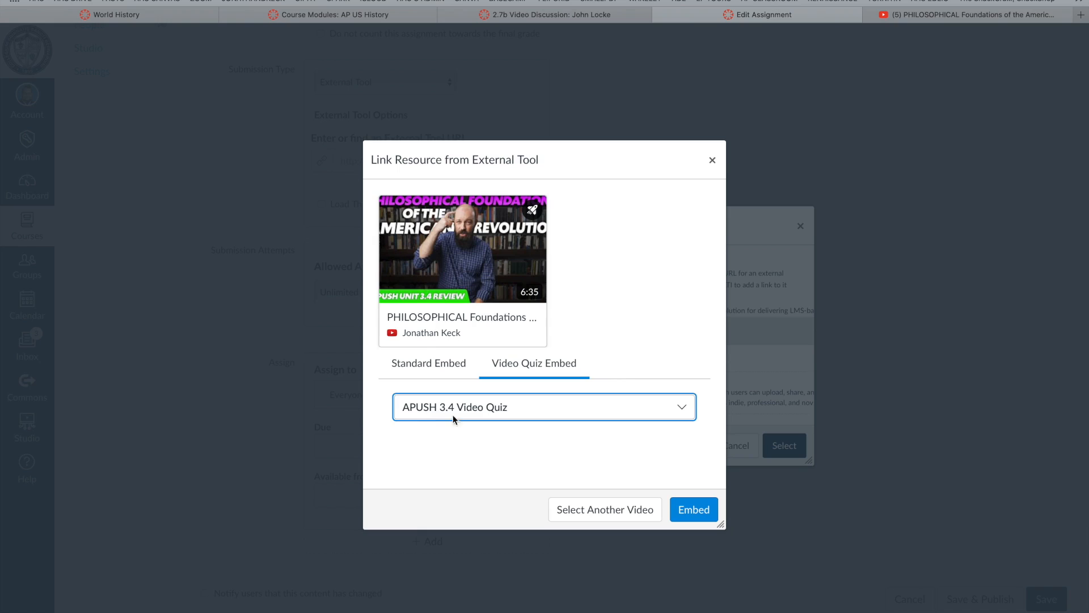
{"action": "left_click", "coordinate": [692, 512]}
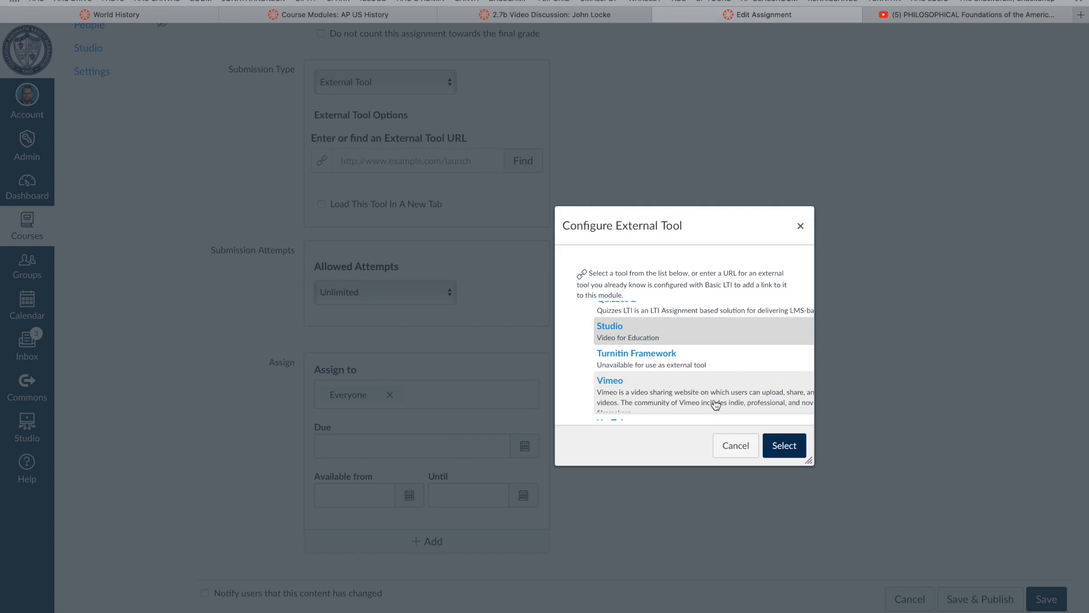
{"action": "left_click", "coordinate": [784, 445]}
Step: Review the 3.3 RCQ assignment settings and save the assignment without publishing it
{"action": "scroll", "coordinate": [590, 406], "scroll_direction": "up", "scroll_amount": 10}
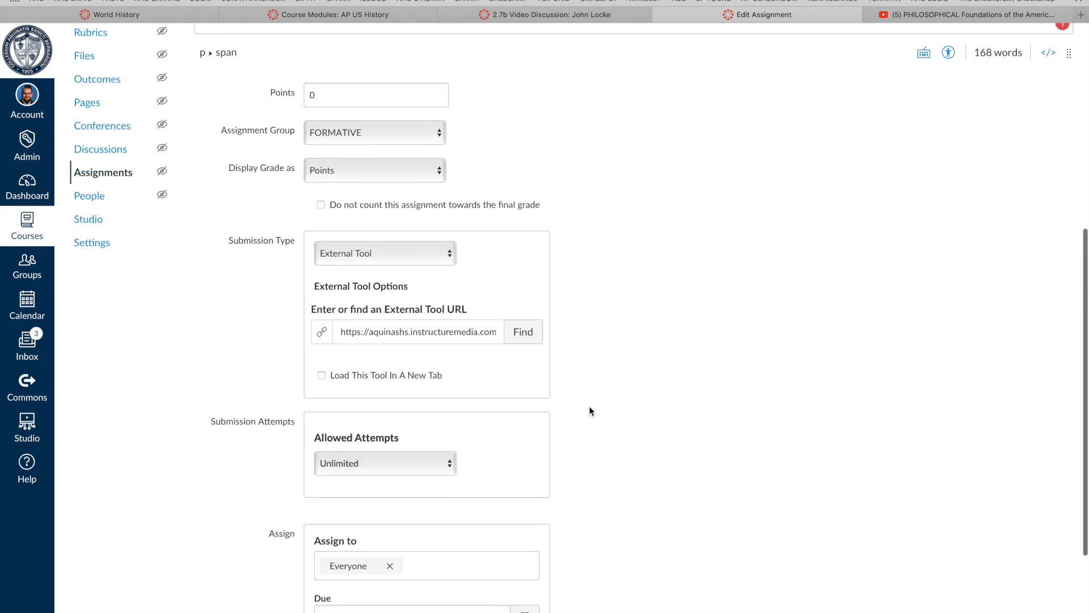
{"action": "scroll", "coordinate": [432, 386], "scroll_direction": "down", "scroll_amount": 5}
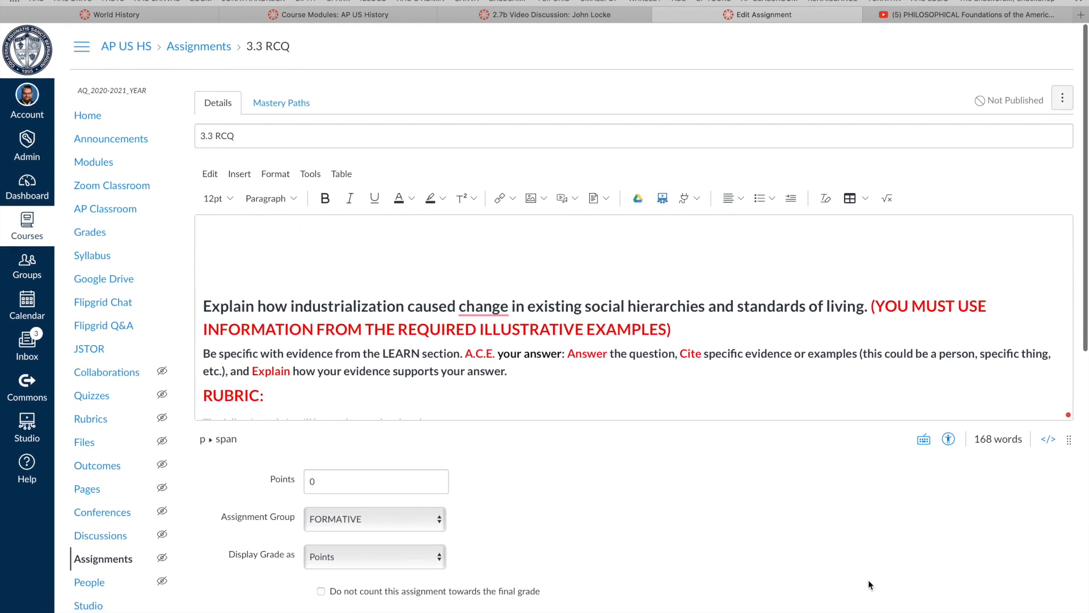
{"action": "scroll", "coordinate": [868, 518], "scroll_direction": "down", "scroll_amount": 10}
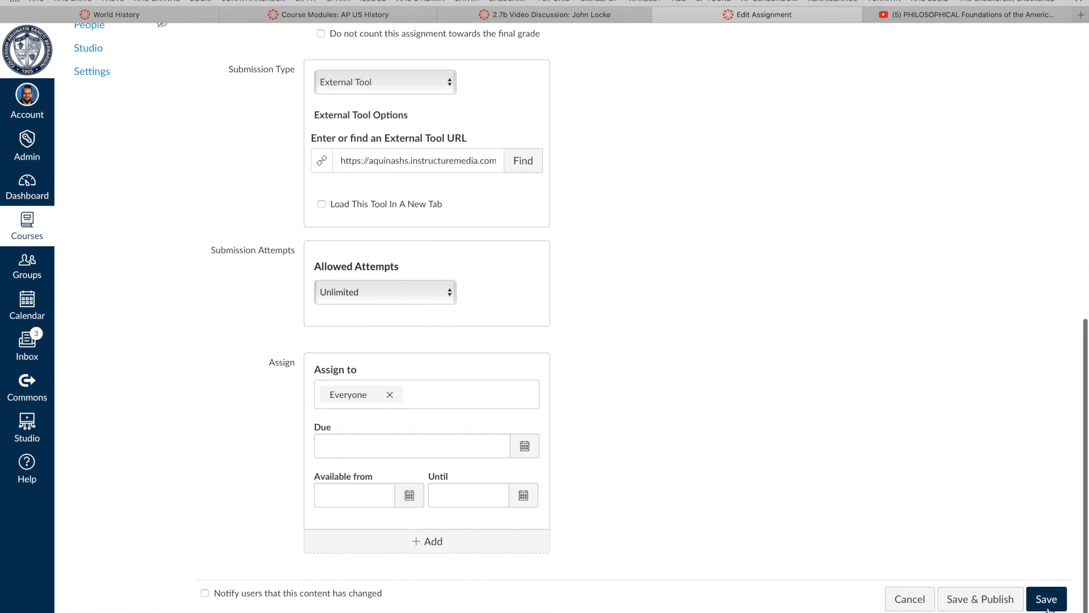
{"action": "left_click", "coordinate": [1049, 602]}
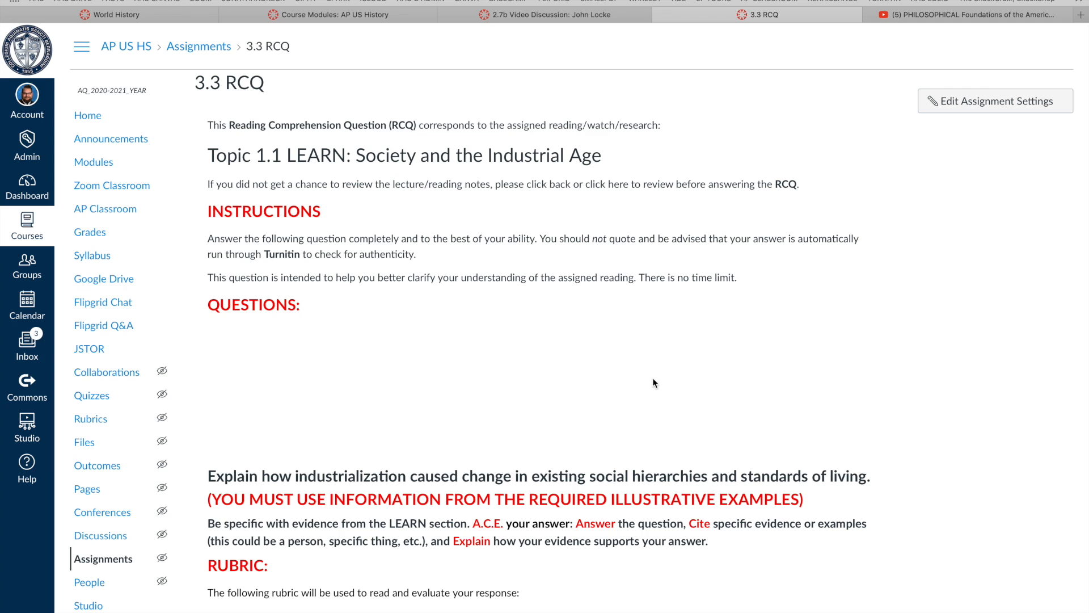
Step: Start the APUSH 3.4 Video Quiz below the rubric and skip ahead in the video to about 2:20
{"action": "scroll", "coordinate": [648, 380], "scroll_direction": "down", "scroll_amount": 15}
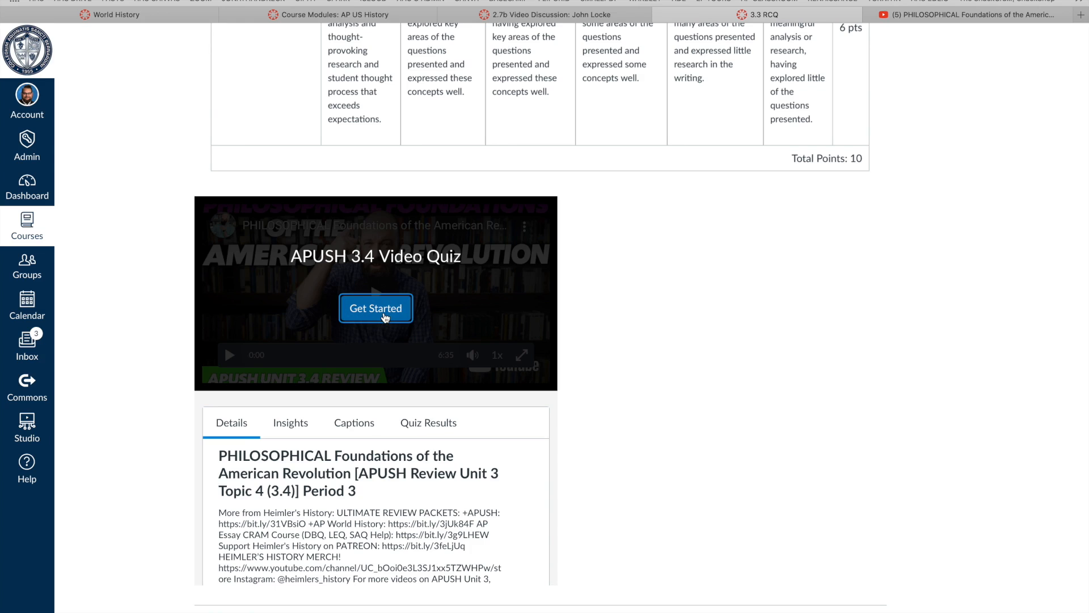
{"action": "left_click", "coordinate": [383, 316]}
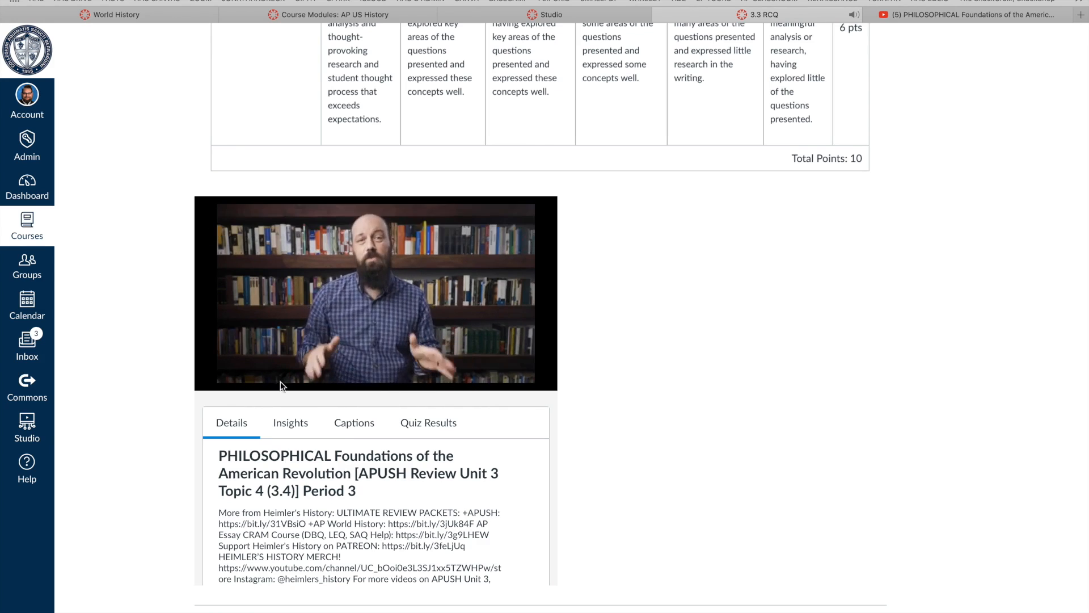
{"action": "mouse_move", "coordinate": [343, 364]}
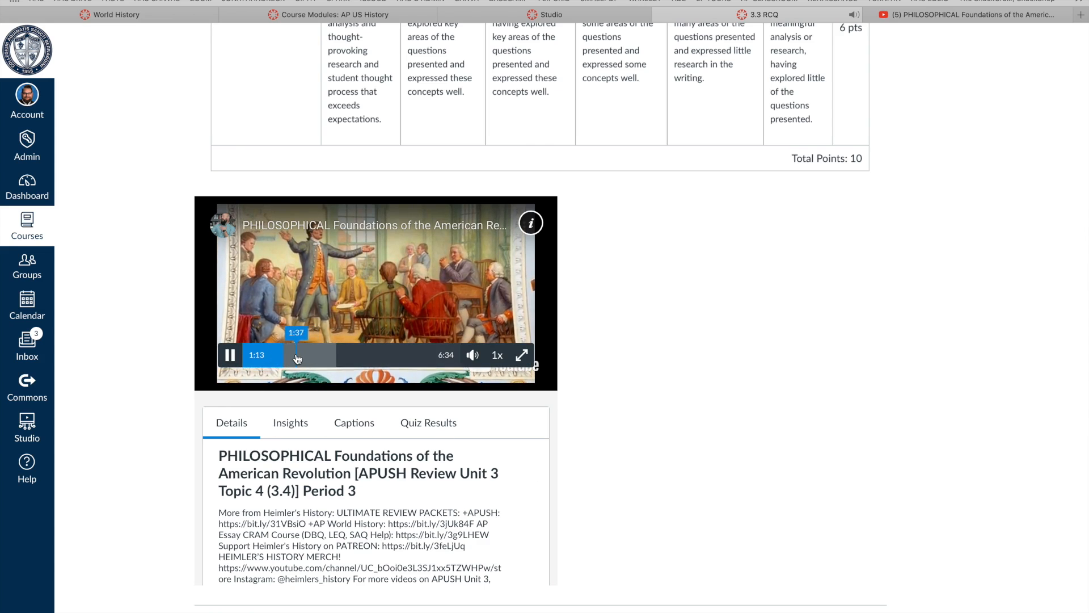
{"action": "left_click", "coordinate": [312, 355]}
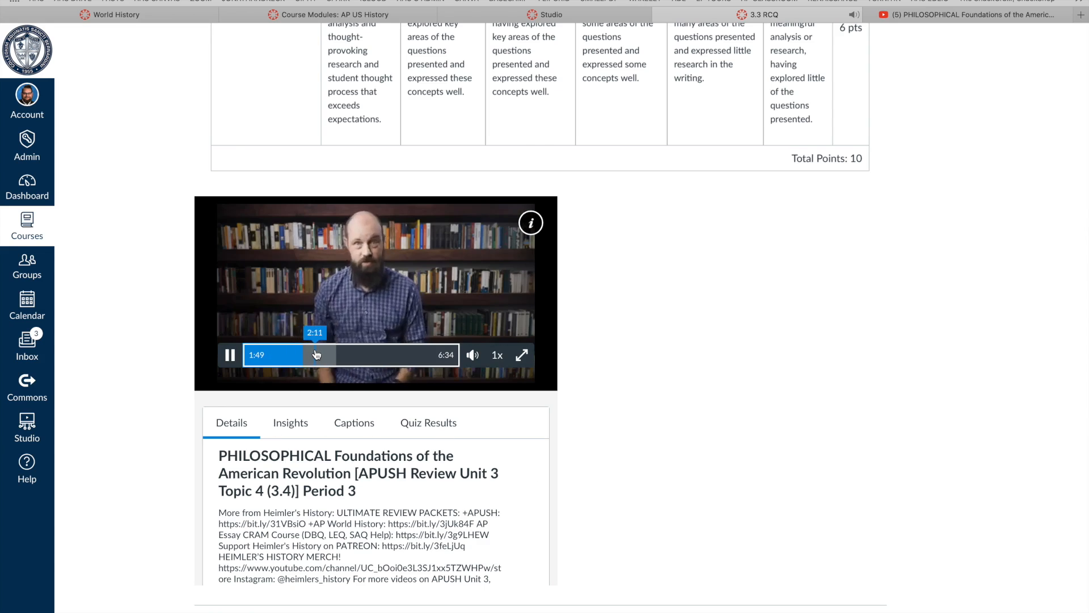
{"action": "left_click", "coordinate": [328, 353]}
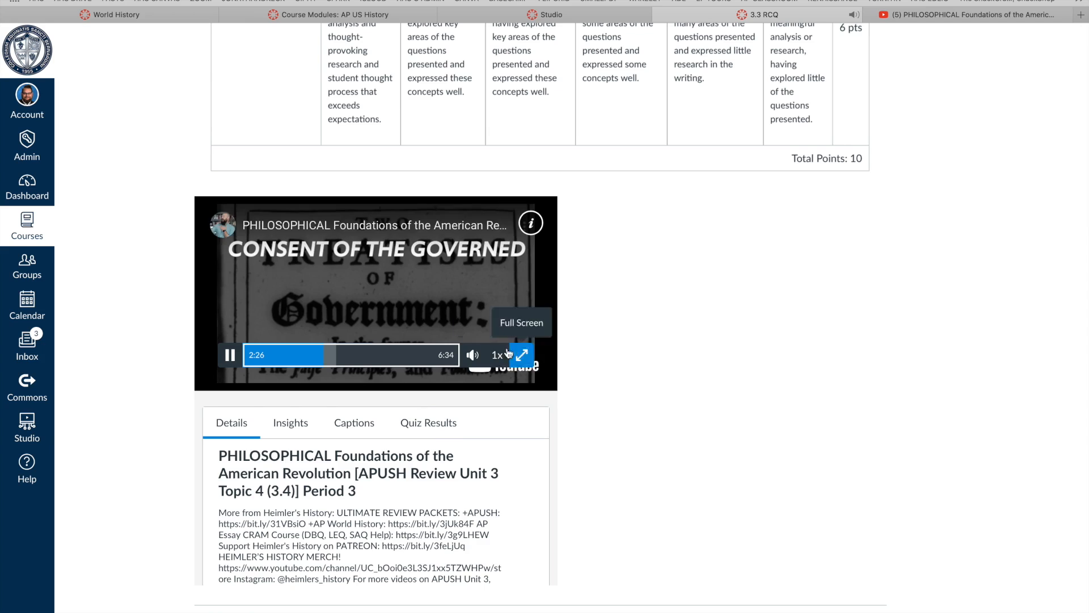
Step: Check the embedded quiz's results reports and look back over the assignment's rubric
{"action": "left_click", "coordinate": [434, 424]}
{"action": "scroll", "coordinate": [382, 474], "scroll_direction": "down", "scroll_amount": 3}
{"action": "scroll", "coordinate": [382, 473], "scroll_direction": "down", "scroll_amount": 5}
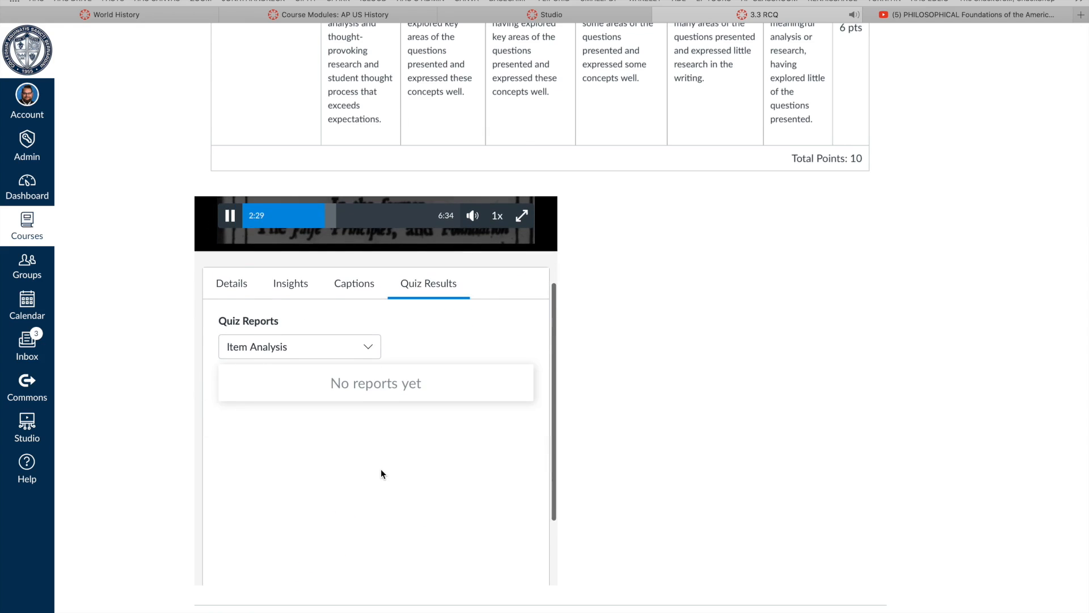
{"action": "scroll", "coordinate": [420, 385], "scroll_direction": "up", "scroll_amount": 2}
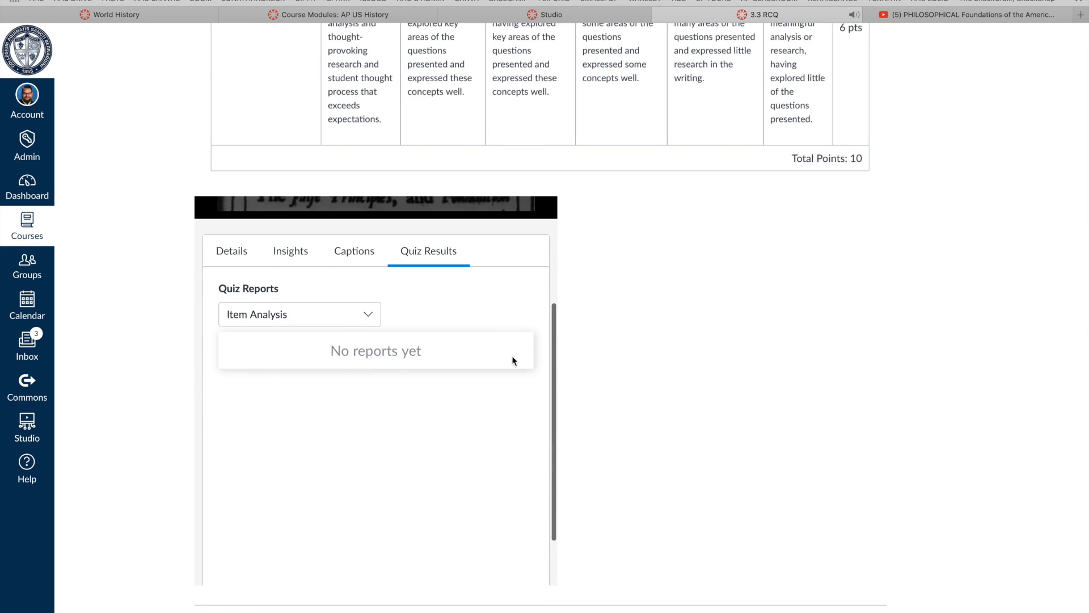
{"action": "scroll", "coordinate": [749, 369], "scroll_direction": "up", "scroll_amount": 10}
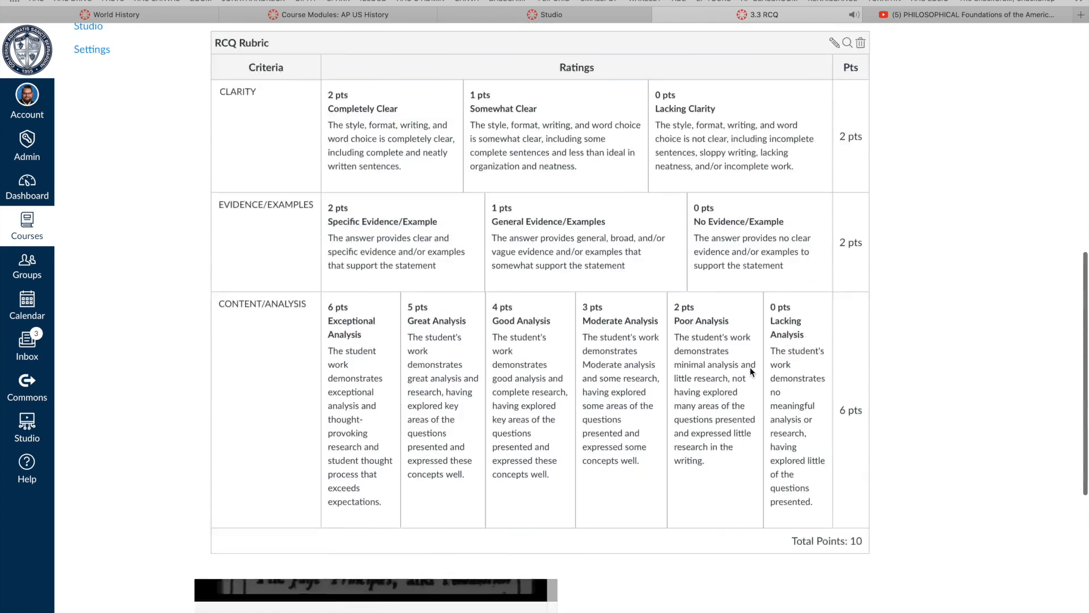
{"action": "scroll", "coordinate": [746, 368], "scroll_direction": "up", "scroll_amount": 6}
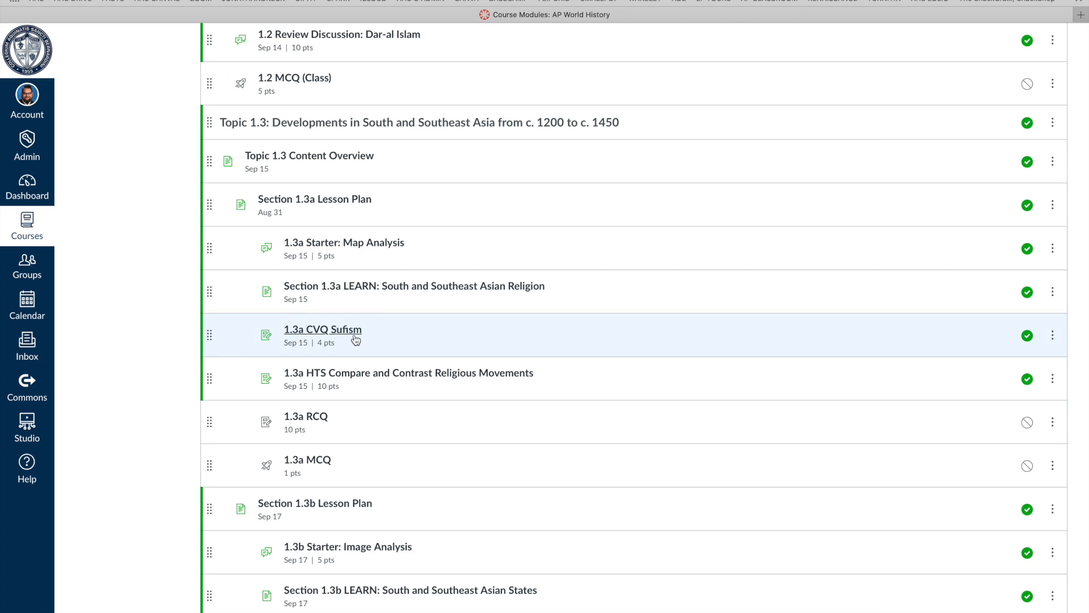
Step: Find the 1.3a CVQ Sufism assignment under Topic 1.3 in the AP World History modules and open it
{"action": "scroll", "coordinate": [382, 334], "scroll_direction": "up", "scroll_amount": 3}
{"action": "scroll", "coordinate": [205, 323], "scroll_direction": "left", "scroll_amount": 1}
{"action": "scroll", "coordinate": [210, 323], "scroll_direction": "up", "scroll_amount": 2}
{"action": "scroll", "coordinate": [193, 356], "scroll_direction": "left", "scroll_amount": 3}
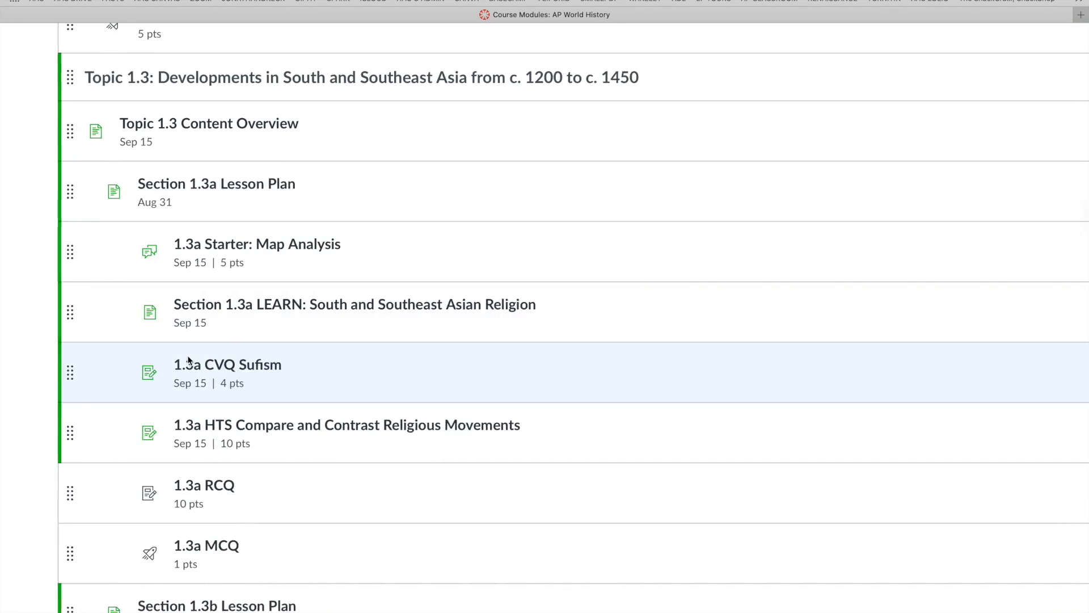
{"action": "scroll", "coordinate": [227, 363], "scroll_direction": "up", "scroll_amount": 1}
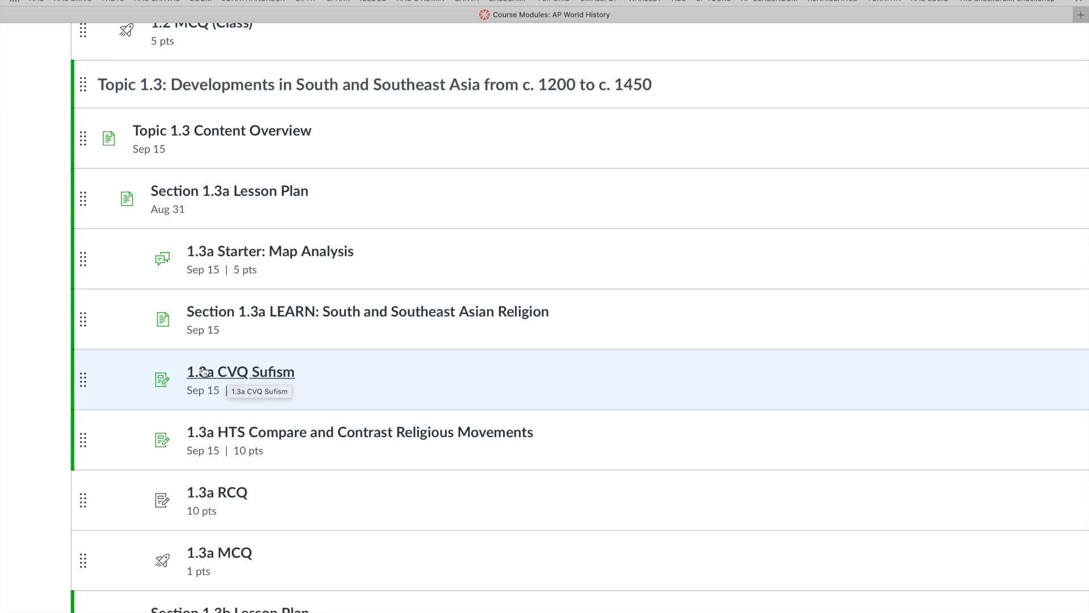
{"action": "scroll", "coordinate": [205, 371], "scroll_direction": "right", "scroll_amount": 1}
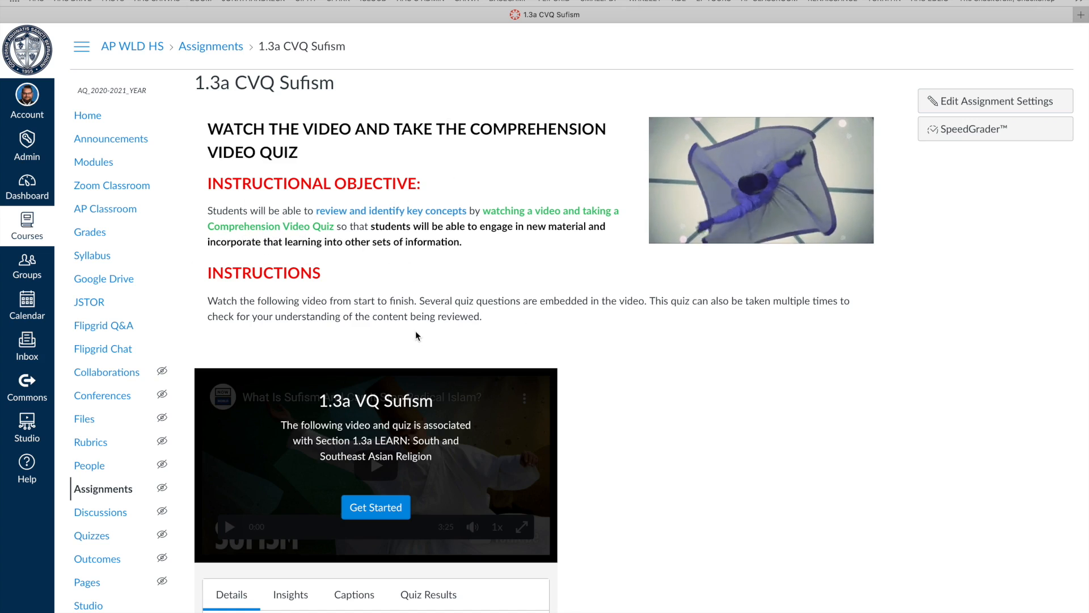
Step: Examine the instructions and the embedded 1.3a VQ Sufism video quiz on the assignment page
{"action": "scroll", "coordinate": [369, 320], "scroll_direction": "down", "scroll_amount": 3}
{"action": "scroll", "coordinate": [316, 305], "scroll_direction": "up", "scroll_amount": 1}
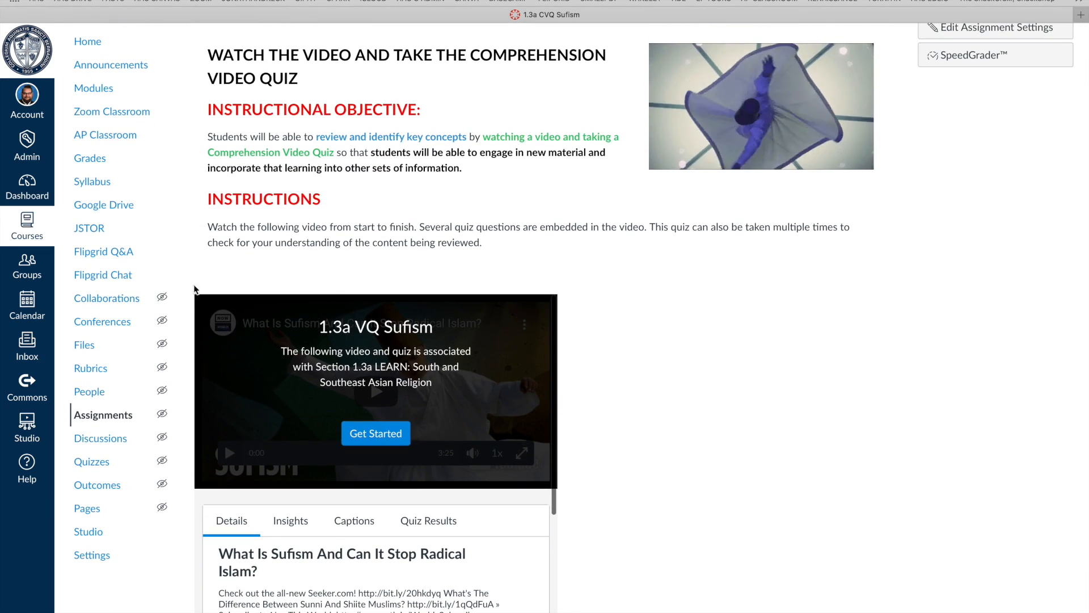
{"action": "scroll", "coordinate": [236, 282], "scroll_direction": "up", "scroll_amount": 3}
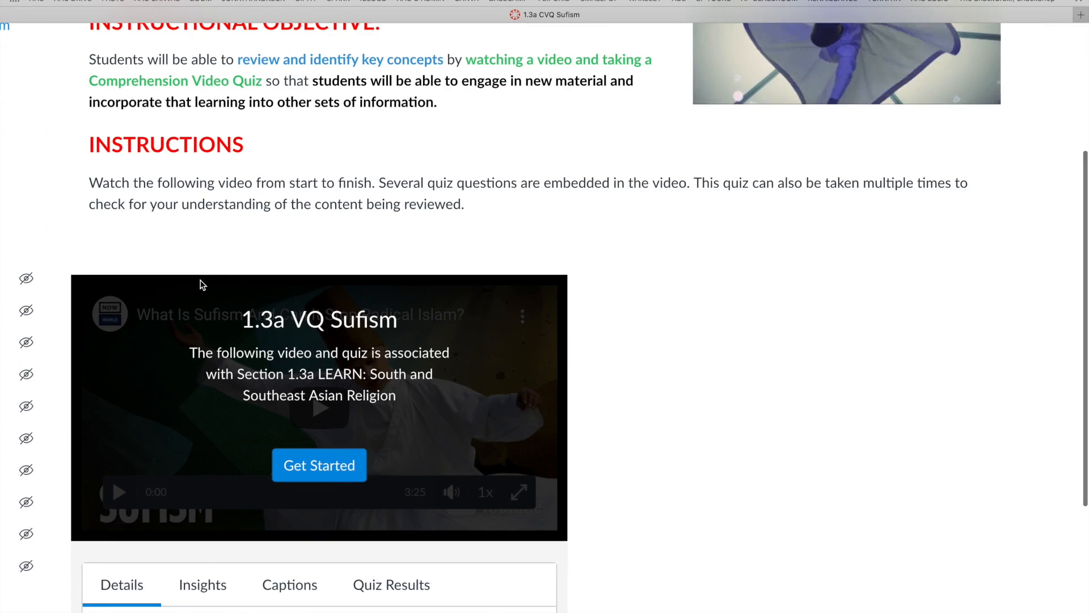
{"action": "scroll", "coordinate": [203, 284], "scroll_direction": "left", "scroll_amount": 3}
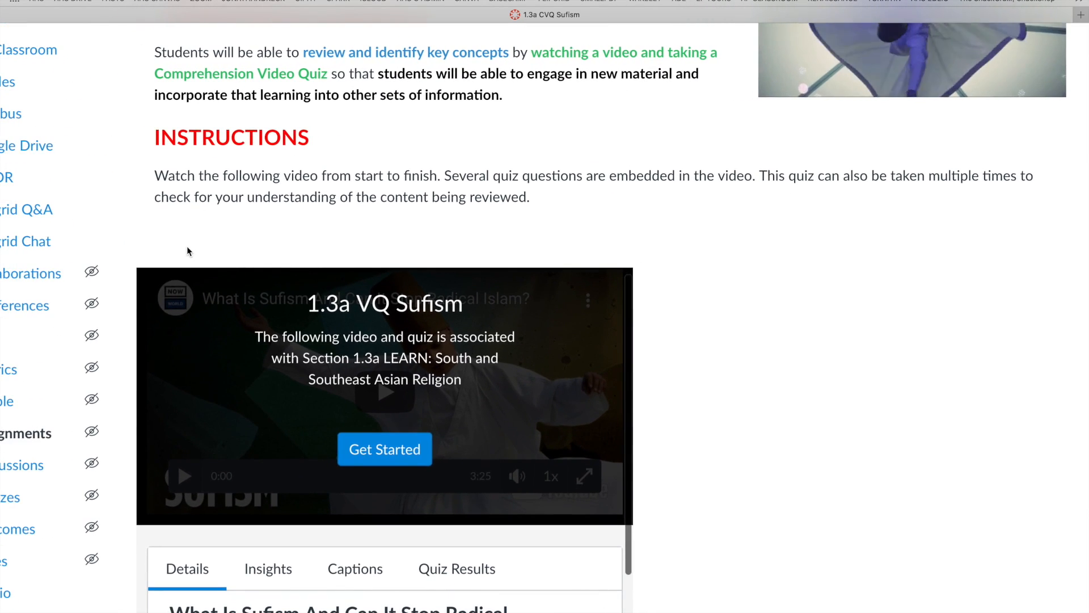
{"action": "scroll", "coordinate": [189, 252], "scroll_direction": "down", "scroll_amount": 2}
{"action": "scroll", "coordinate": [189, 250], "scroll_direction": "up", "scroll_amount": 2}
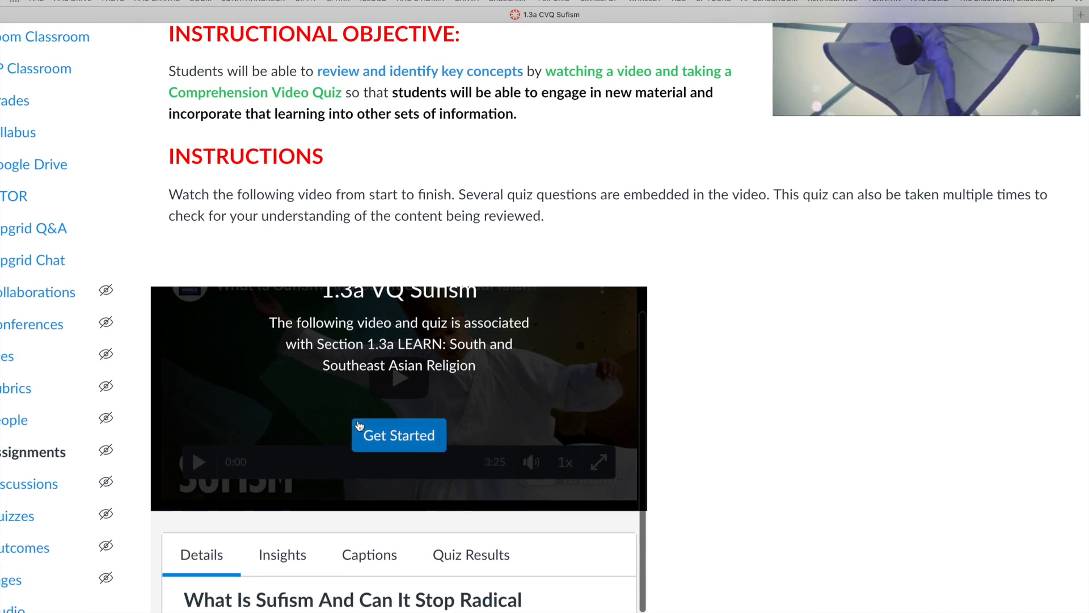
{"action": "scroll", "coordinate": [358, 425], "scroll_direction": "up", "scroll_amount": 2}
{"action": "scroll", "coordinate": [132, 522], "scroll_direction": "down", "scroll_amount": 1}
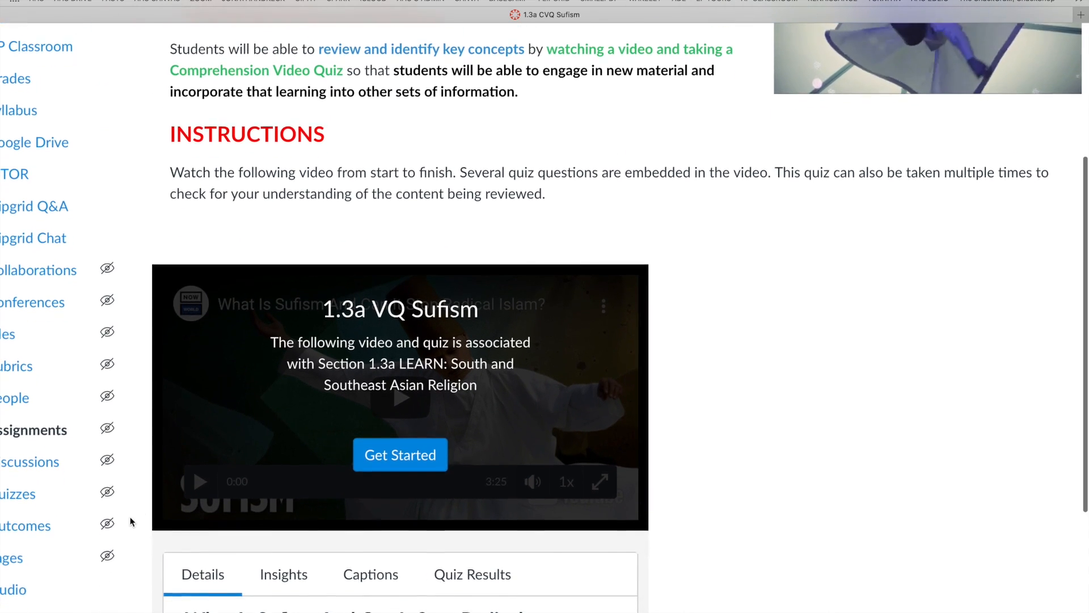
Step: Start the embedded 1.3a VQ Sufism video quiz below the assignment instructions
{"action": "scroll", "coordinate": [129, 506], "scroll_direction": "down", "scroll_amount": 1}
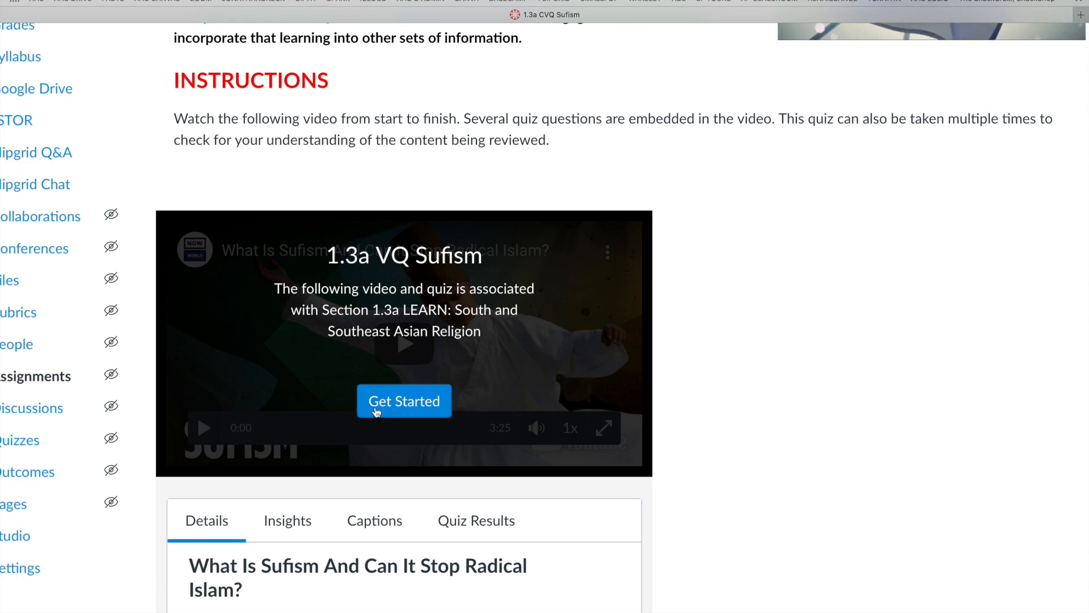
{"action": "scroll", "coordinate": [146, 523], "scroll_direction": "down", "scroll_amount": 1}
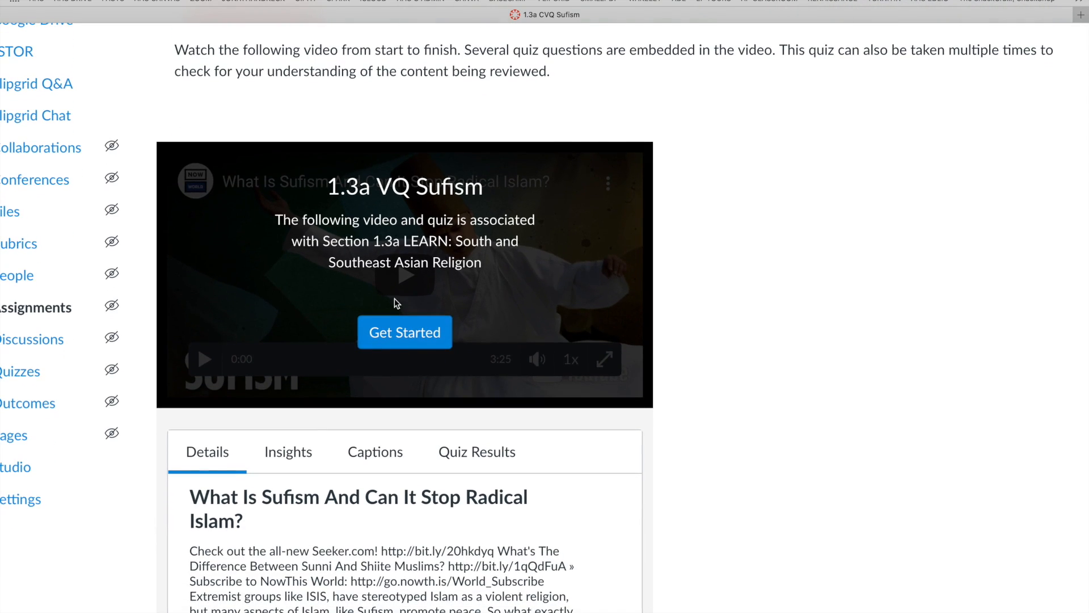
{"action": "left_click", "coordinate": [394, 341]}
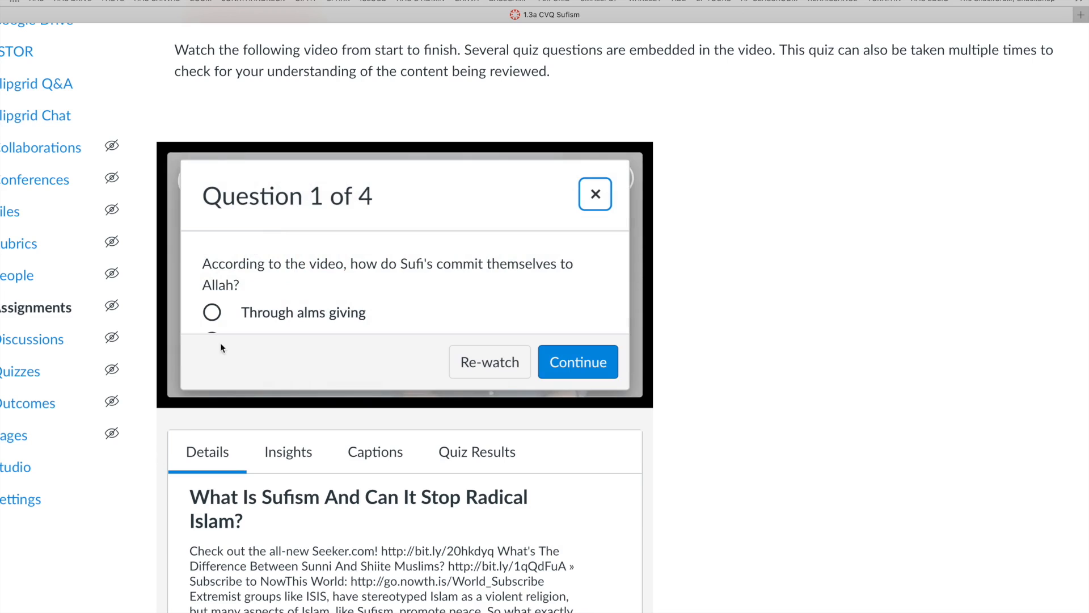
Step: Read Question 1 and its choices, answer it with "Through visiting Mecca" and continue the video
{"action": "scroll", "coordinate": [350, 257], "scroll_direction": "down", "scroll_amount": 2}
{"action": "scroll", "coordinate": [352, 257], "scroll_direction": "up", "scroll_amount": 3}
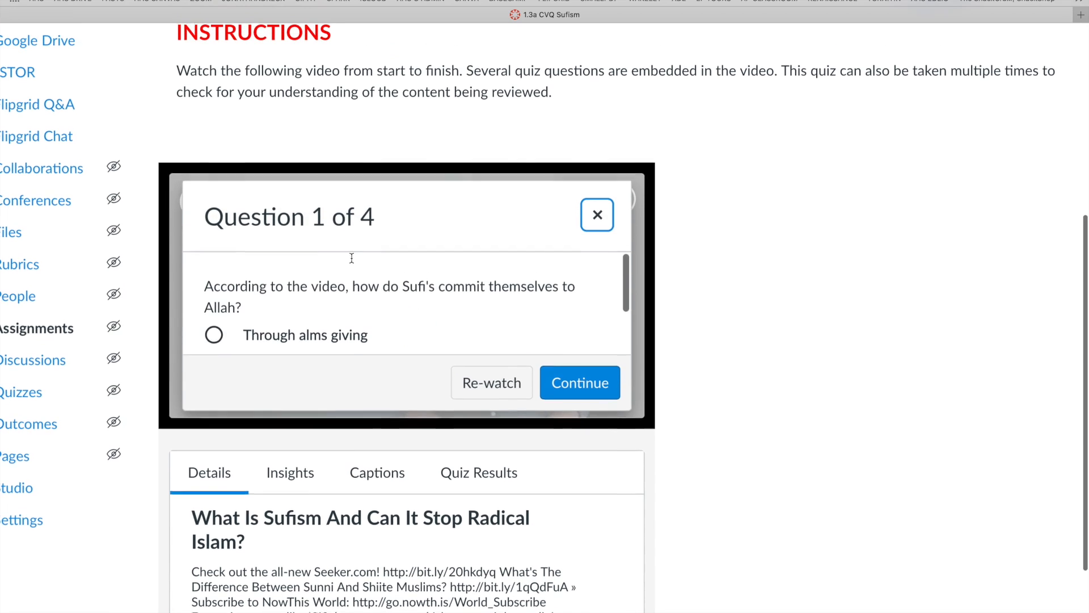
{"action": "scroll", "coordinate": [283, 281], "scroll_direction": "down", "scroll_amount": 1}
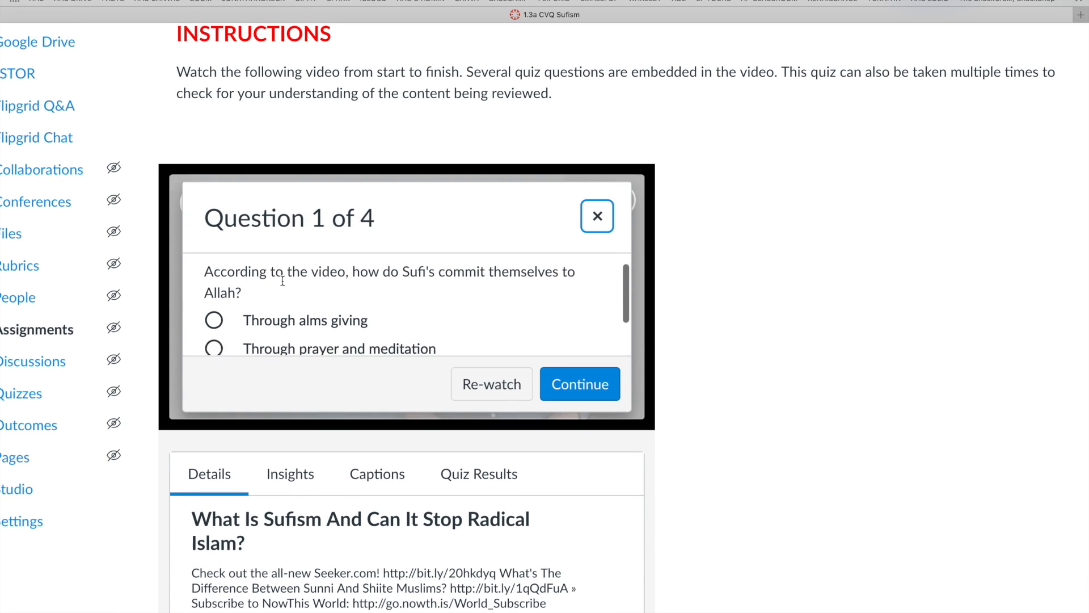
{"action": "scroll", "coordinate": [282, 283], "scroll_direction": "down", "scroll_amount": 1}
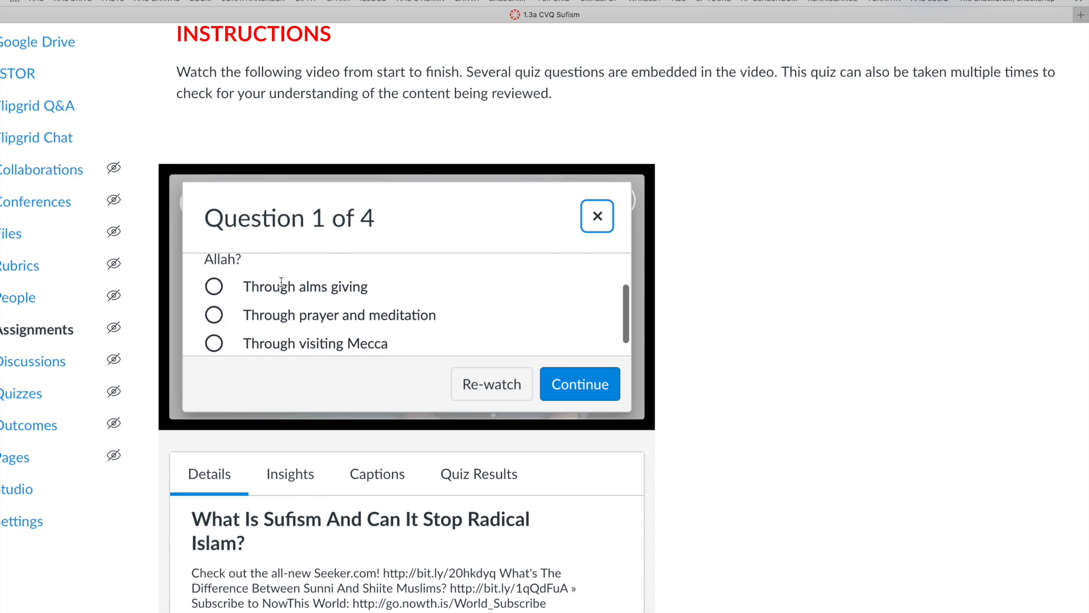
{"action": "scroll", "coordinate": [281, 282], "scroll_direction": "down", "scroll_amount": 1}
{"action": "scroll", "coordinate": [282, 286], "scroll_direction": "up", "scroll_amount": 3}
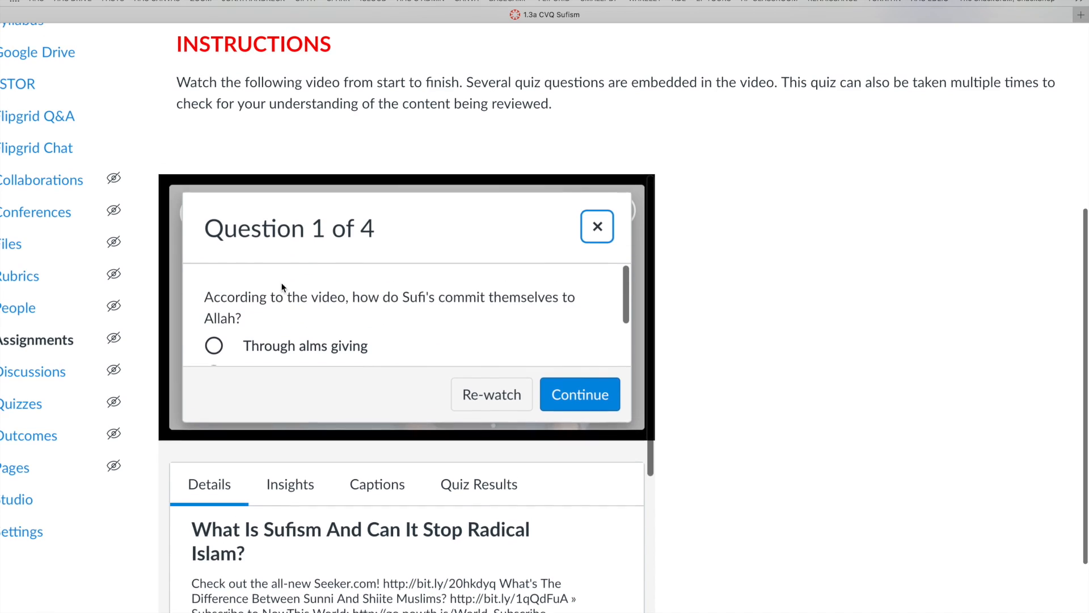
{"action": "scroll", "coordinate": [282, 287], "scroll_direction": "down", "scroll_amount": 2}
{"action": "scroll", "coordinate": [282, 288], "scroll_direction": "left", "scroll_amount": 1}
{"action": "scroll", "coordinate": [282, 285], "scroll_direction": "down", "scroll_amount": 1}
{"action": "scroll", "coordinate": [282, 283], "scroll_direction": "down", "scroll_amount": 1}
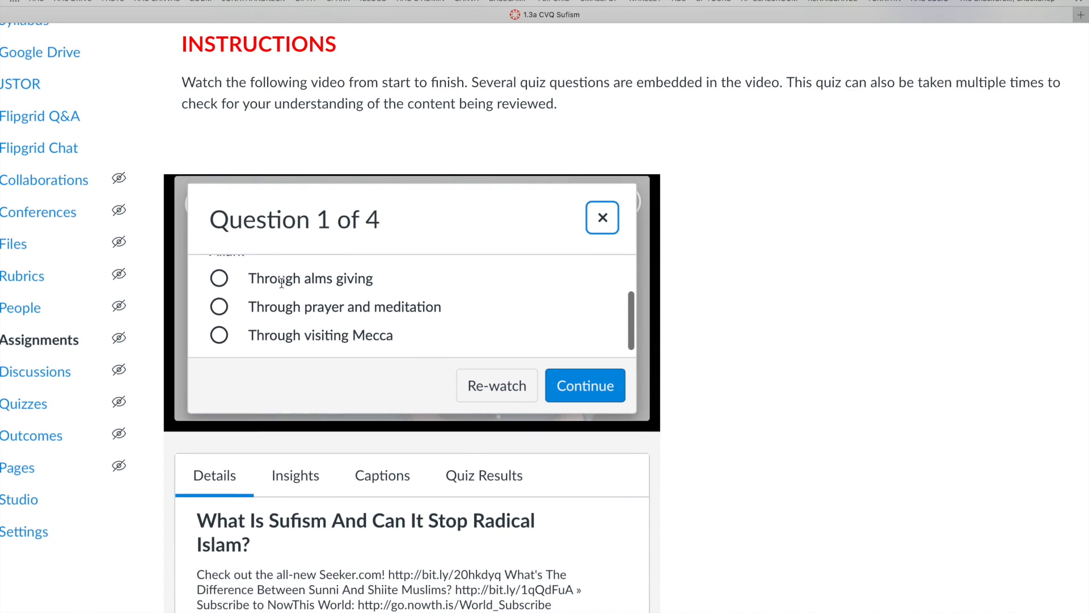
{"action": "scroll", "coordinate": [282, 284], "scroll_direction": "down", "scroll_amount": 1}
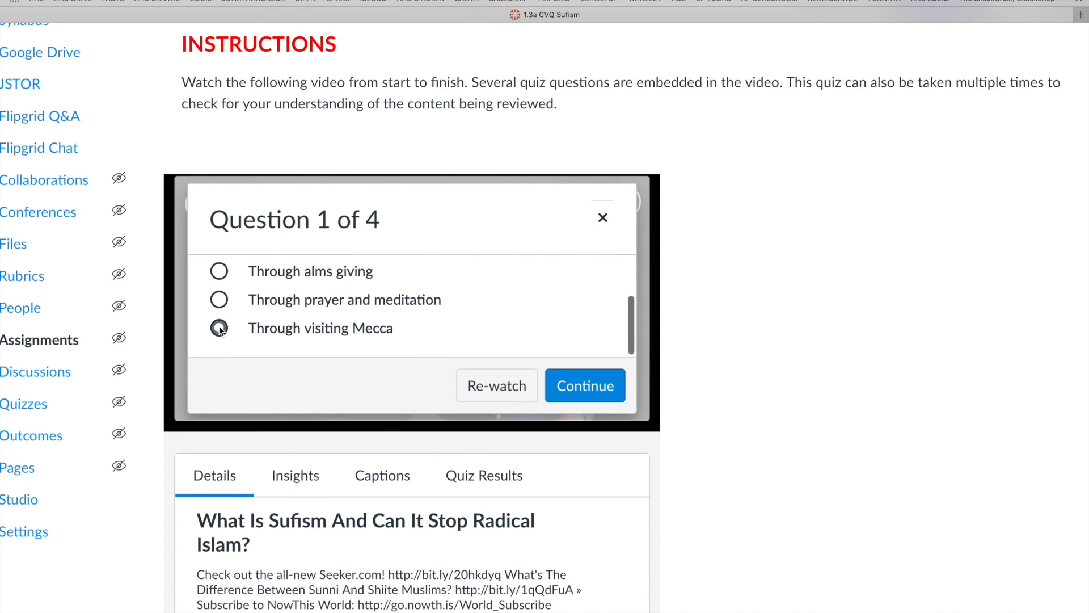
{"action": "left_click", "coordinate": [578, 388]}
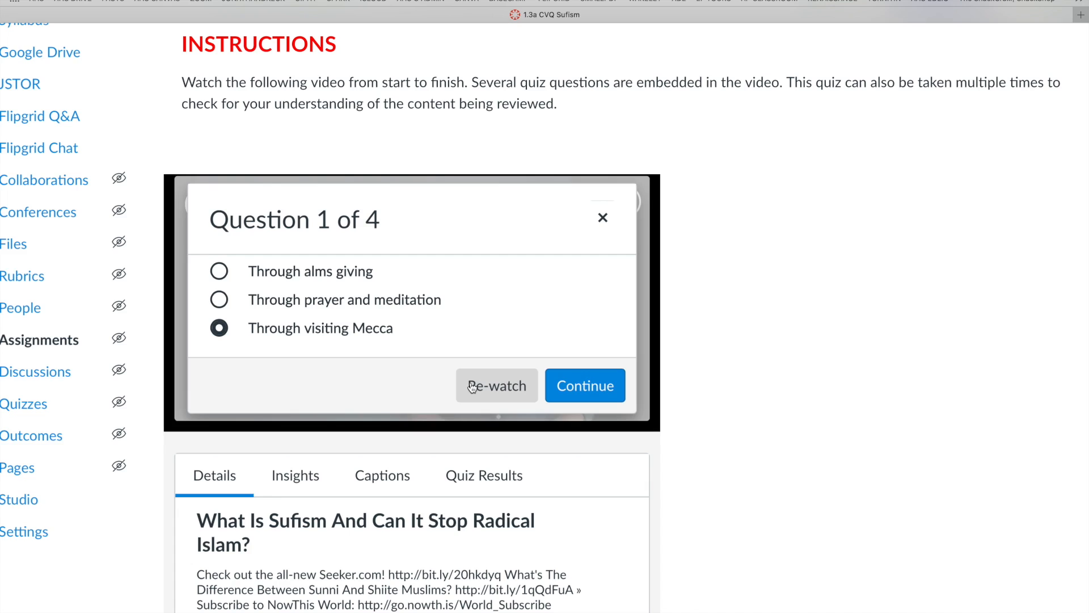
{"action": "left_click", "coordinate": [590, 389]}
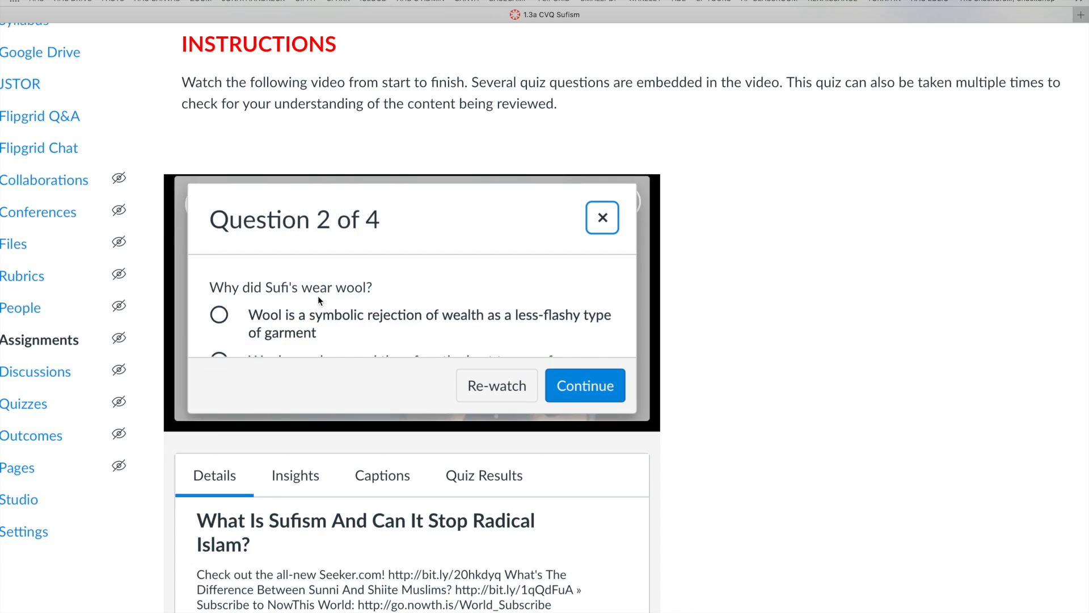
Step: Read Question 2's choices on why Sufis wore wool, return to the video, pause it at 0:48 and resume playback
{"action": "scroll", "coordinate": [401, 291], "scroll_direction": "down", "scroll_amount": 3}
{"action": "scroll", "coordinate": [399, 291], "scroll_direction": "up", "scroll_amount": 3}
{"action": "scroll", "coordinate": [400, 291], "scroll_direction": "down", "scroll_amount": 1}
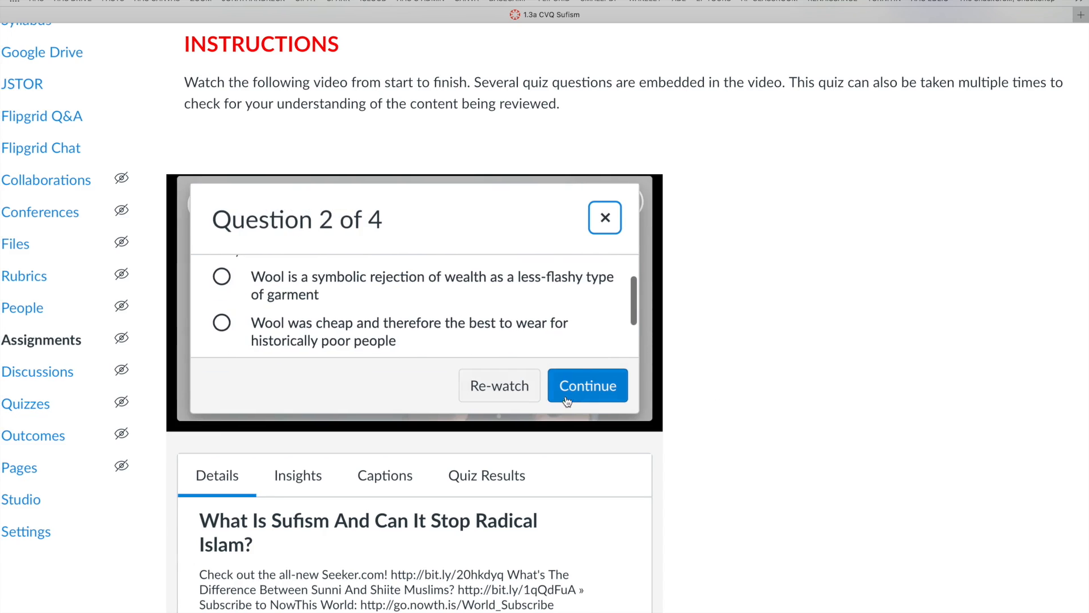
{"action": "left_click", "coordinate": [499, 392]}
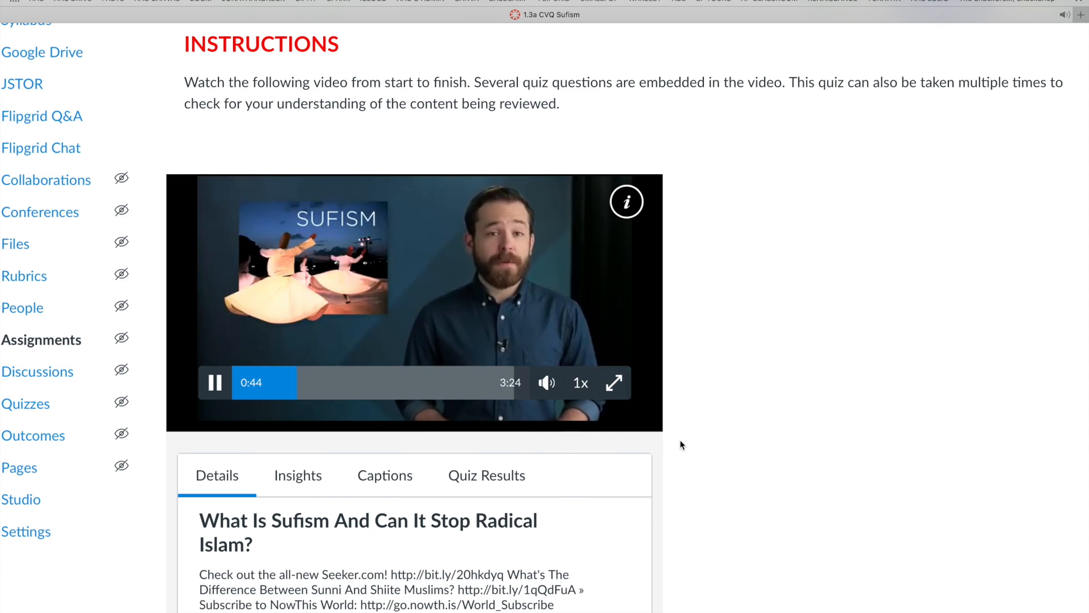
{"action": "left_click", "coordinate": [221, 388]}
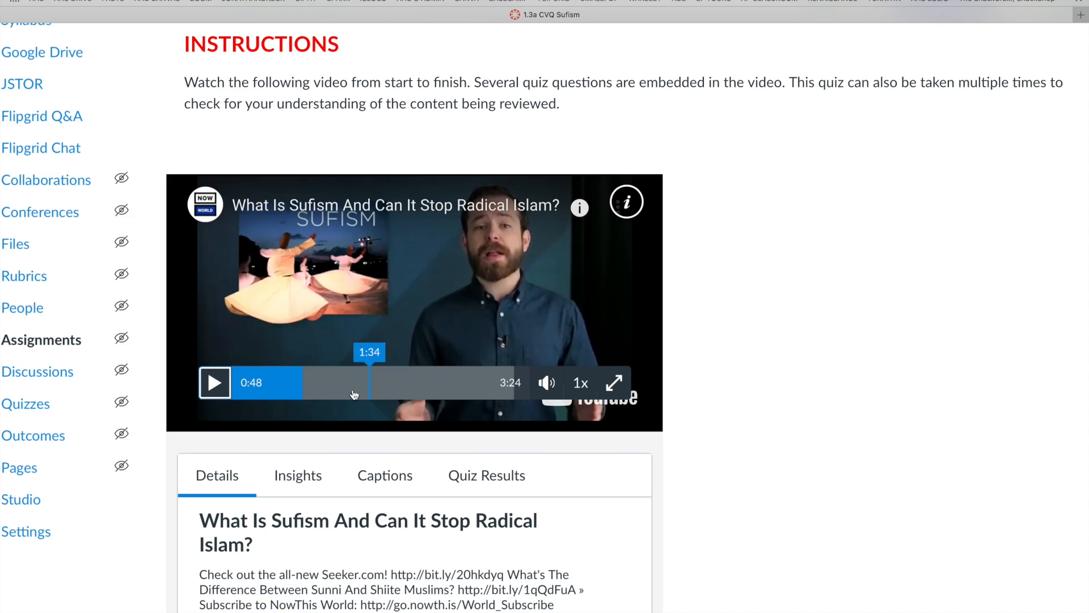
{"action": "left_click", "coordinate": [215, 383]}
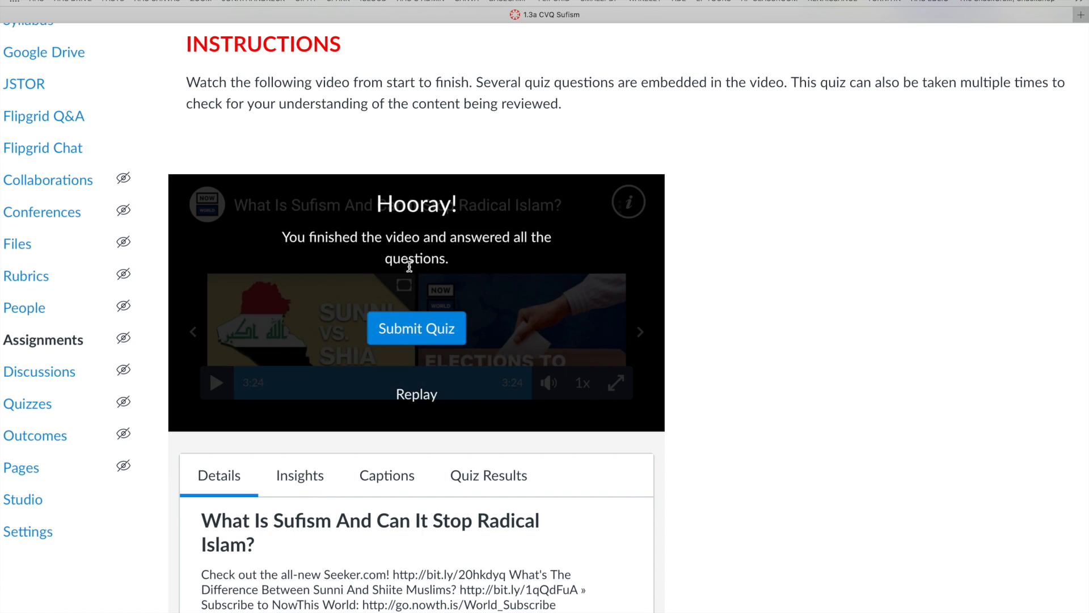
Step: Submit the finished video quiz and view its Item Analysis results
{"action": "left_click", "coordinate": [437, 328]}
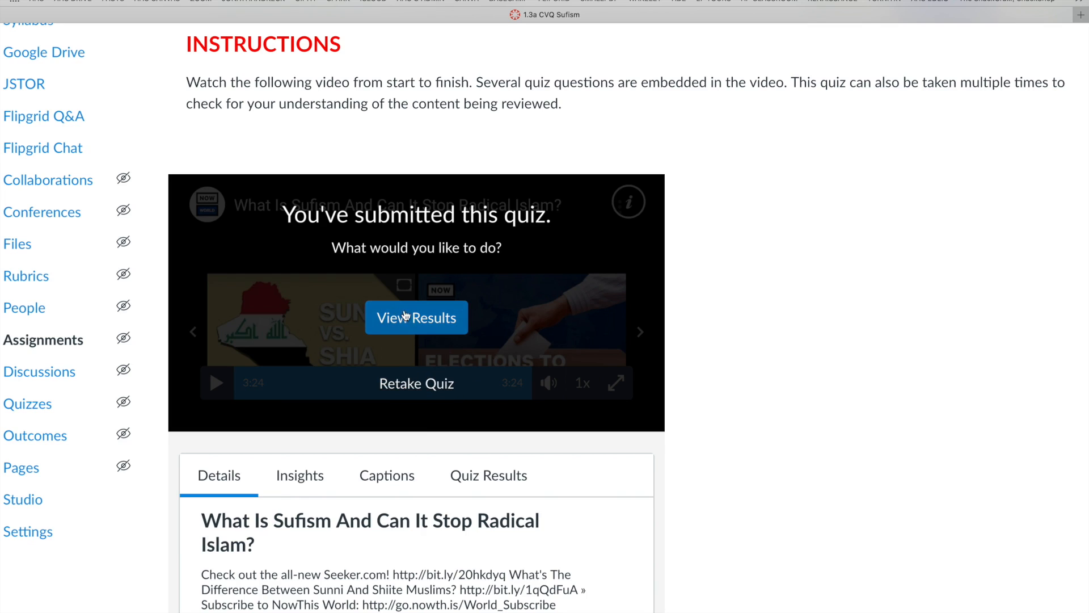
{"action": "left_click", "coordinate": [407, 322]}
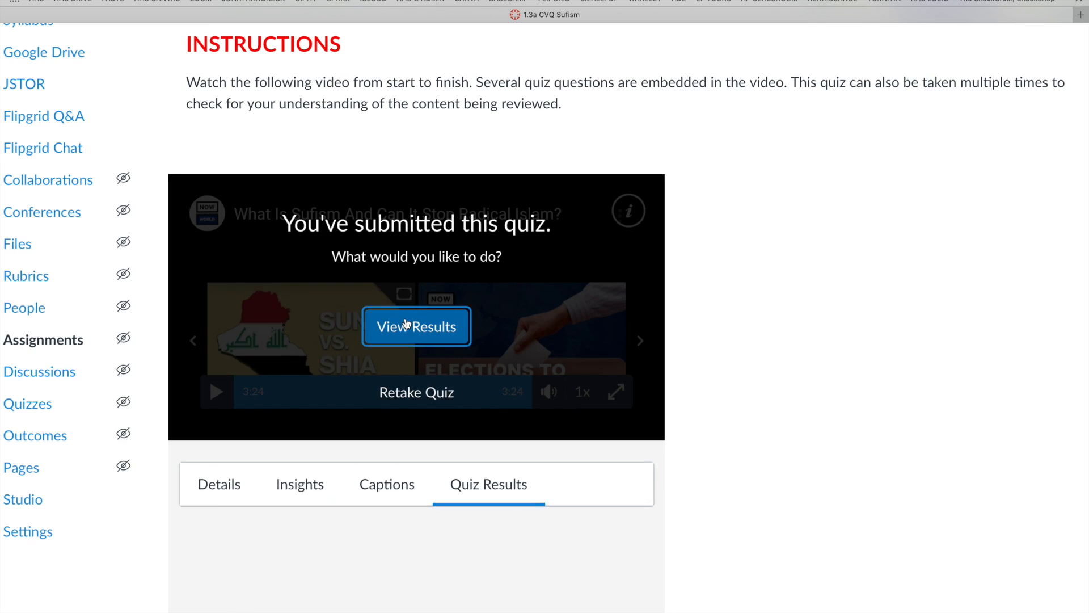
{"action": "scroll", "coordinate": [689, 376], "scroll_direction": "down", "scroll_amount": 2}
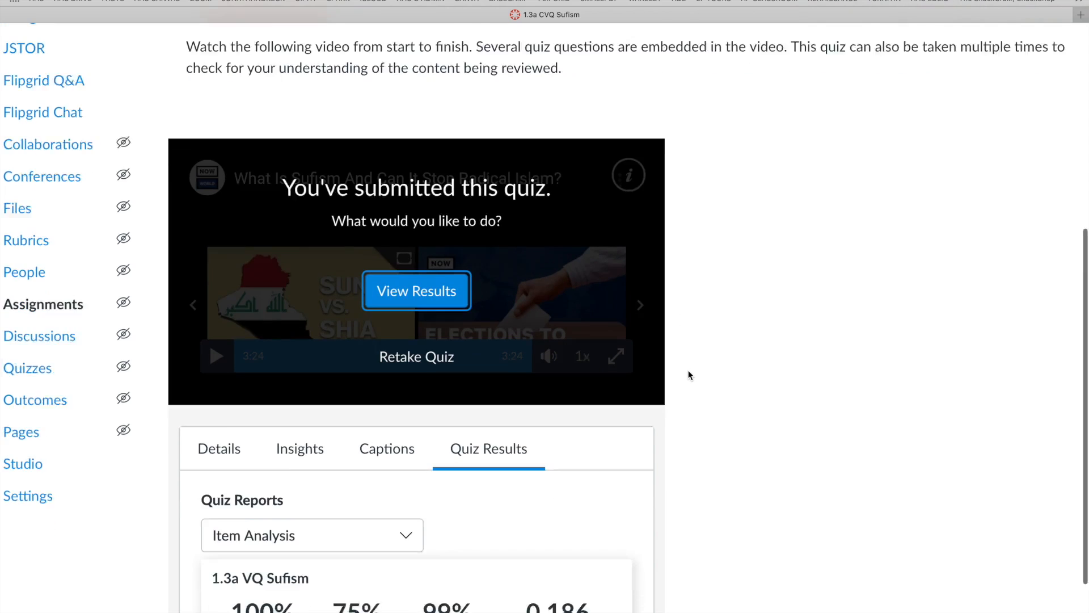
{"action": "scroll", "coordinate": [575, 436], "scroll_direction": "down", "scroll_amount": 3}
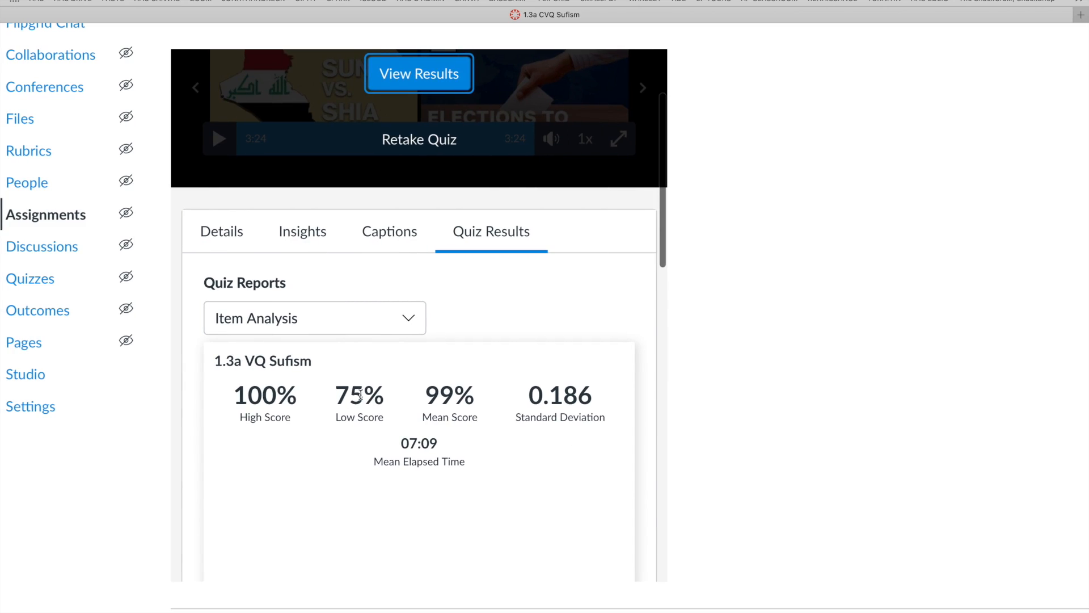
Step: Switch the quiz report to Student Results and examine the attempt's score, time and marked answers
{"action": "scroll", "coordinate": [377, 386], "scroll_direction": "up", "scroll_amount": 1}
{"action": "left_click", "coordinate": [398, 356]}
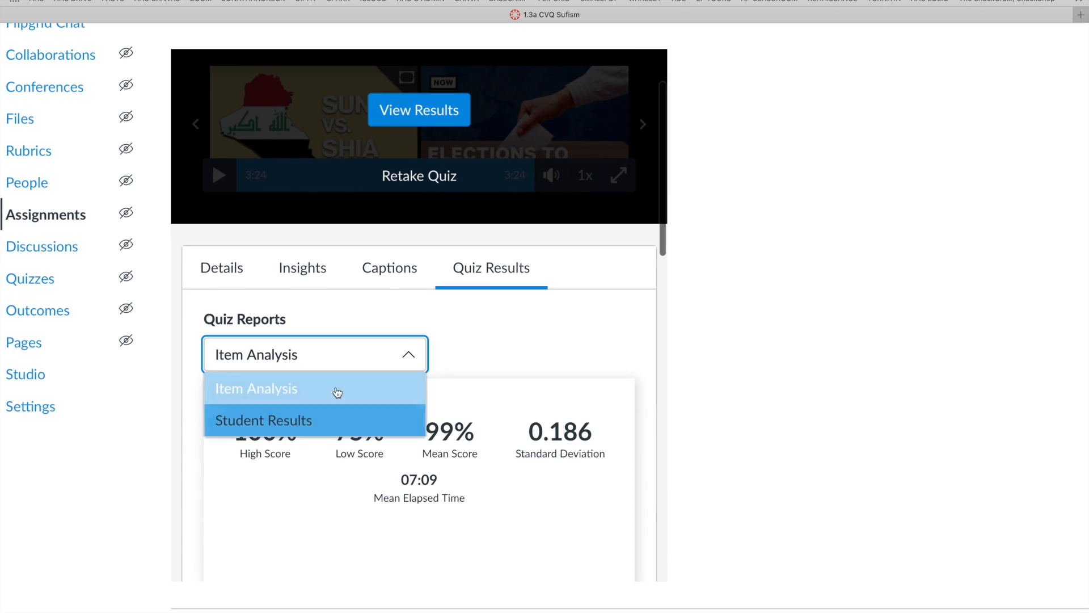
{"action": "left_click", "coordinate": [320, 419]}
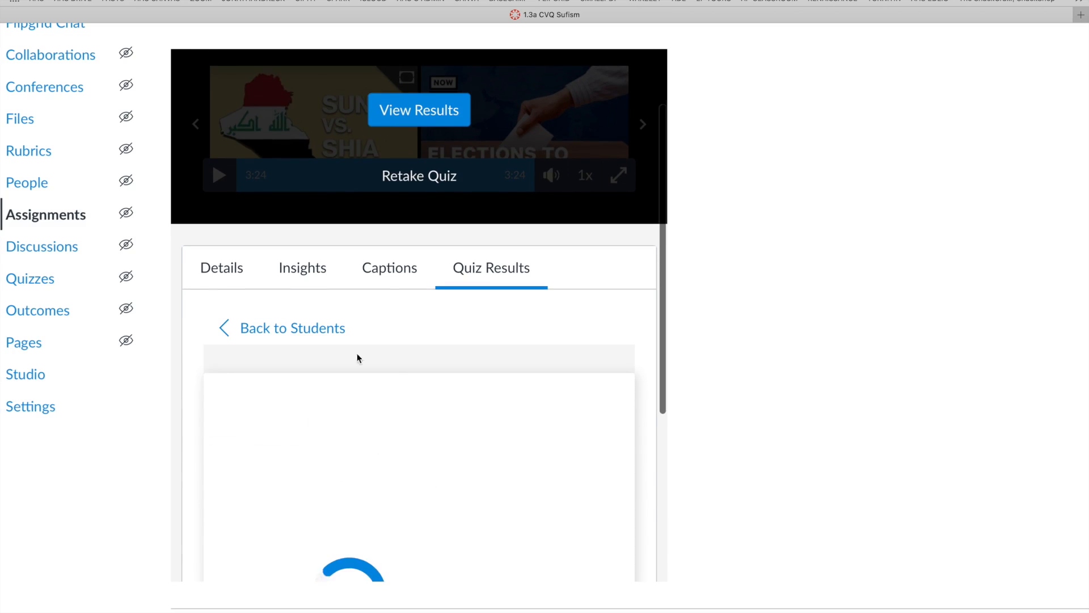
{"action": "scroll", "coordinate": [408, 469], "scroll_direction": "down", "scroll_amount": 5}
{"action": "scroll", "coordinate": [396, 470], "scroll_direction": "down", "scroll_amount": 2}
{"action": "scroll", "coordinate": [396, 467], "scroll_direction": "up", "scroll_amount": 2}
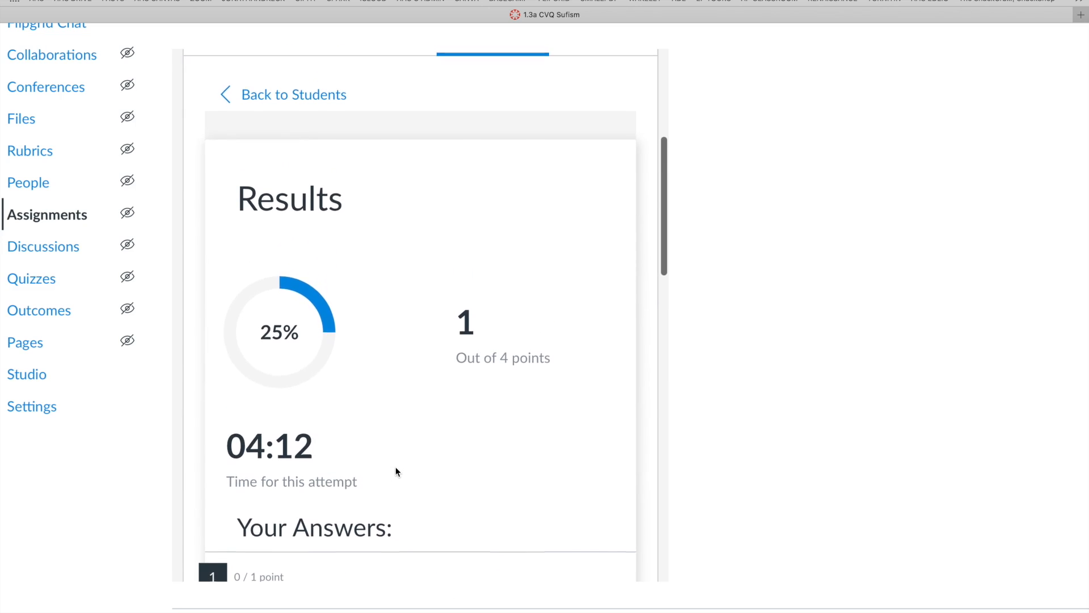
{"action": "scroll", "coordinate": [427, 433], "scroll_direction": "down", "scroll_amount": 9}
{"action": "scroll", "coordinate": [426, 433], "scroll_direction": "down", "scroll_amount": 10}
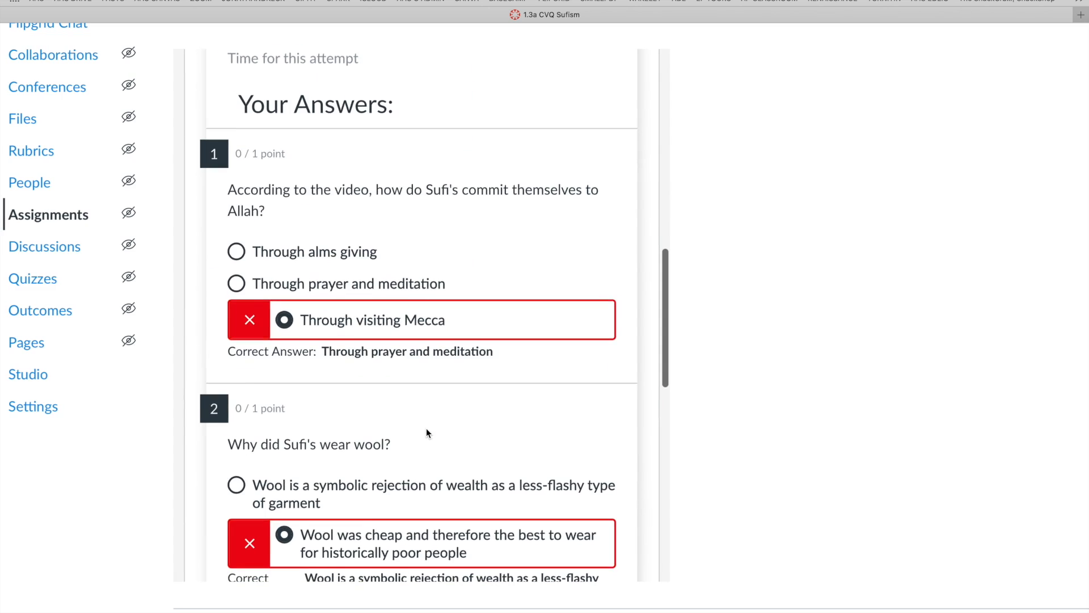
{"action": "scroll", "coordinate": [426, 433], "scroll_direction": "down", "scroll_amount": 3}
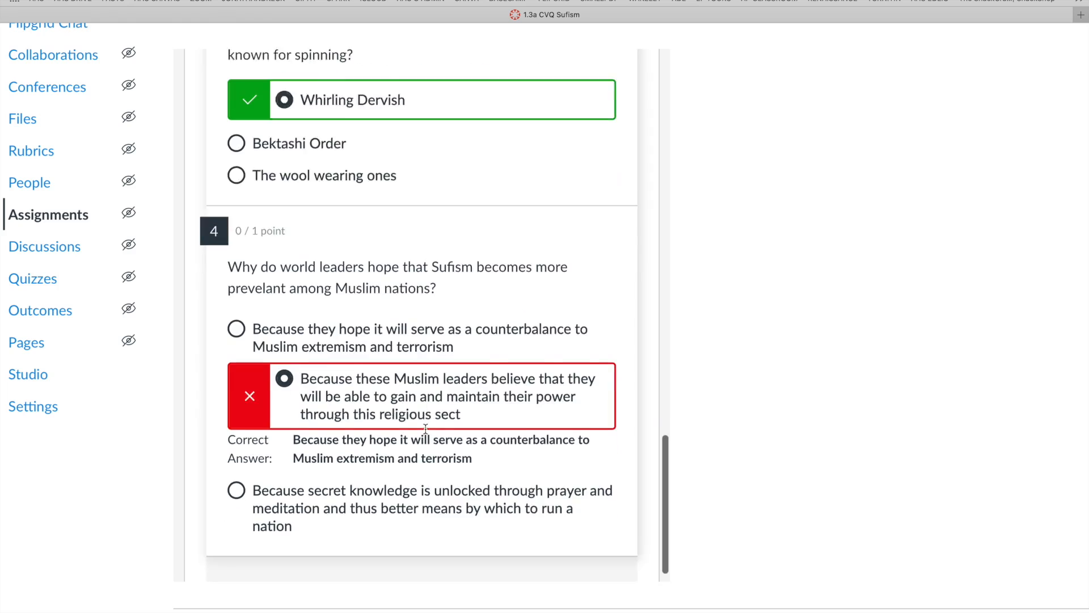
{"action": "scroll", "coordinate": [425, 431], "scroll_direction": "up", "scroll_amount": 15}
{"action": "scroll", "coordinate": [425, 428], "scroll_direction": "up", "scroll_amount": 10}
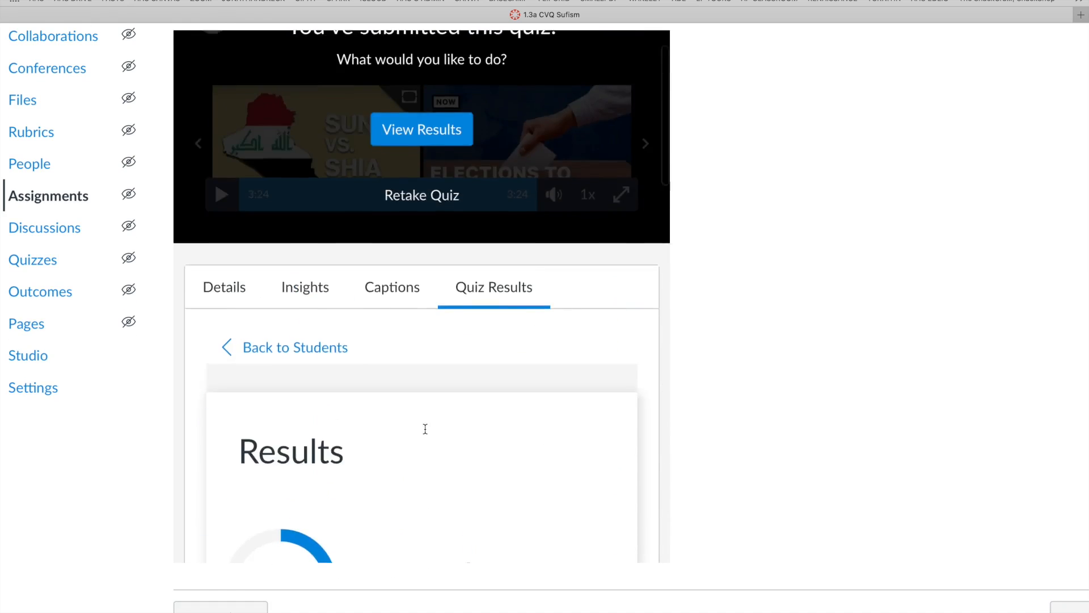
{"action": "scroll", "coordinate": [522, 375], "scroll_direction": "up", "scroll_amount": 2}
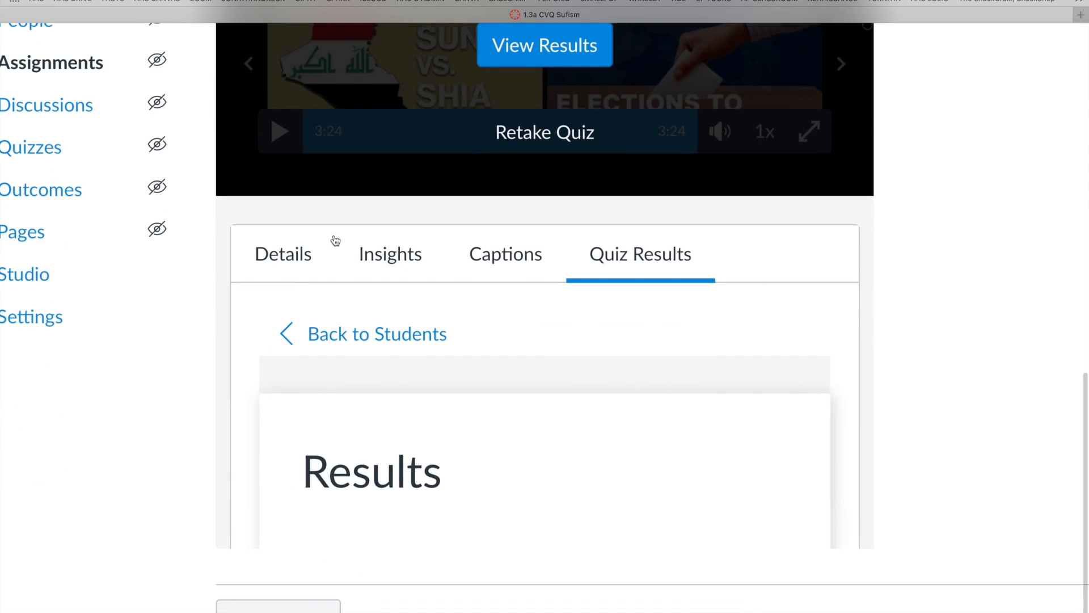
Step: Check the video's details and look over the Insights viewing chart for all viewers
{"action": "left_click", "coordinate": [292, 255]}
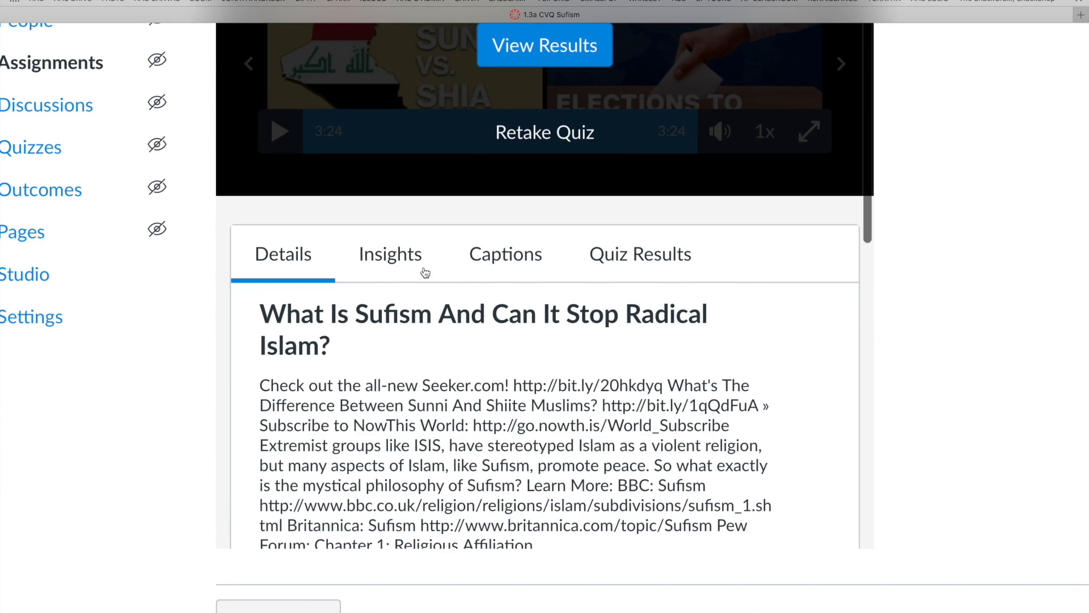
{"action": "left_click", "coordinate": [397, 268]}
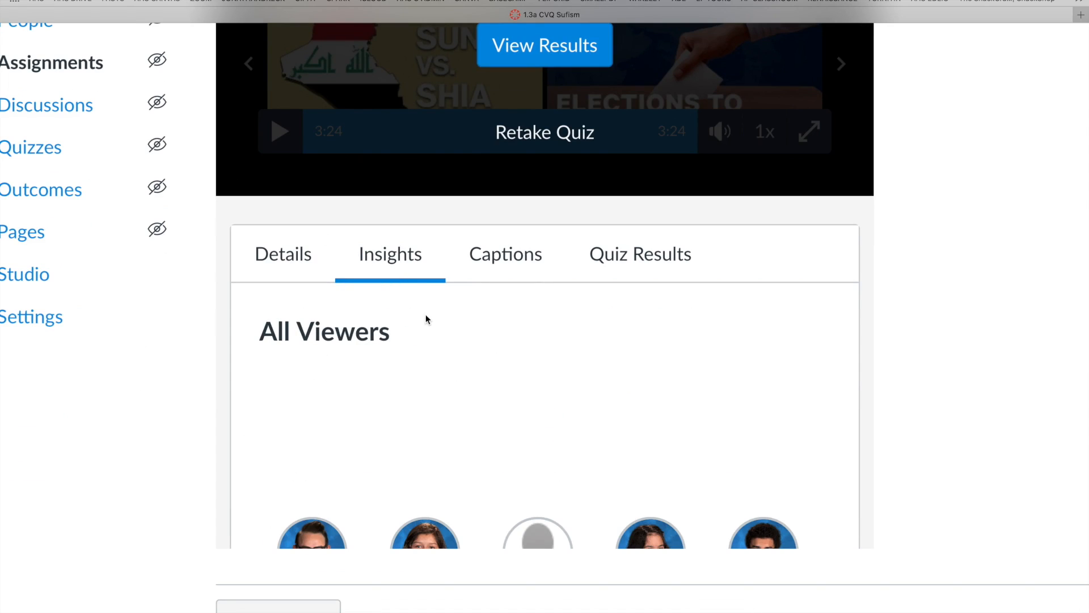
{"action": "scroll", "coordinate": [419, 325], "scroll_direction": "down", "scroll_amount": 5}
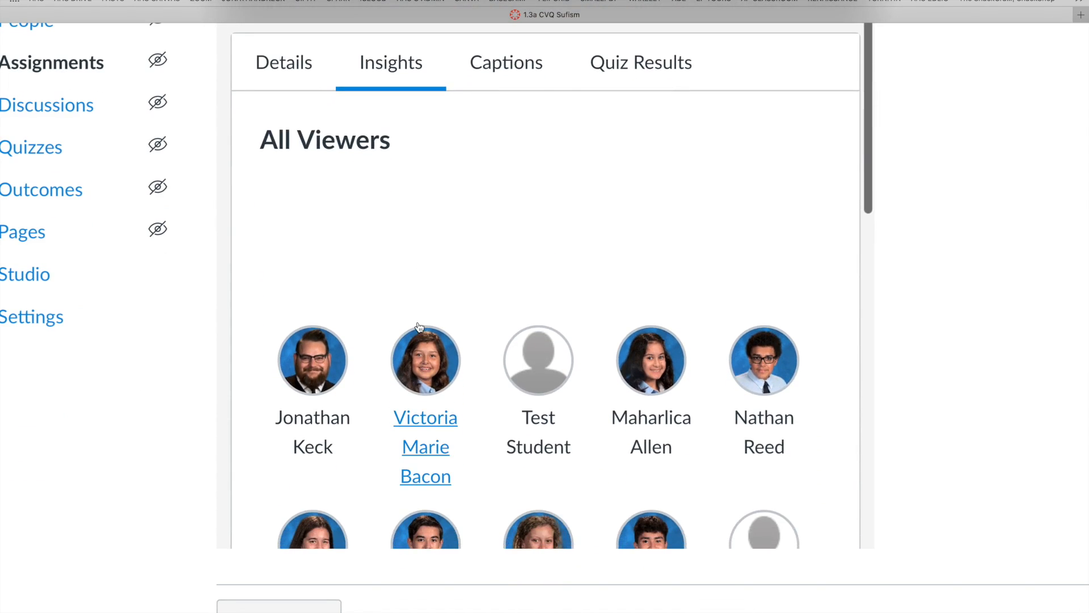
{"action": "scroll", "coordinate": [419, 327], "scroll_direction": "down", "scroll_amount": 5}
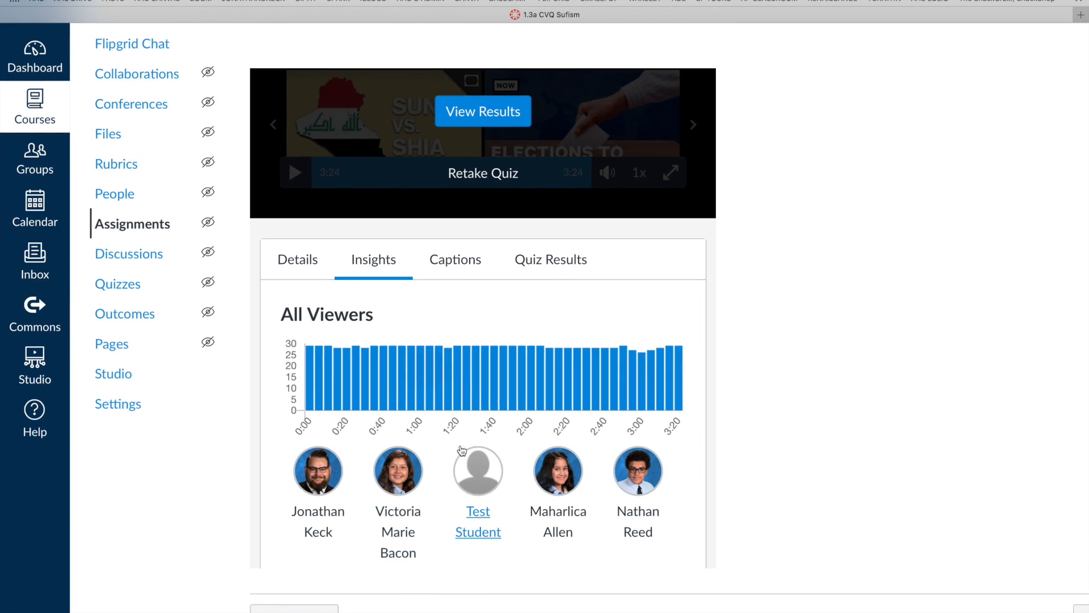
{"action": "mouse_move", "coordinate": [348, 382]}
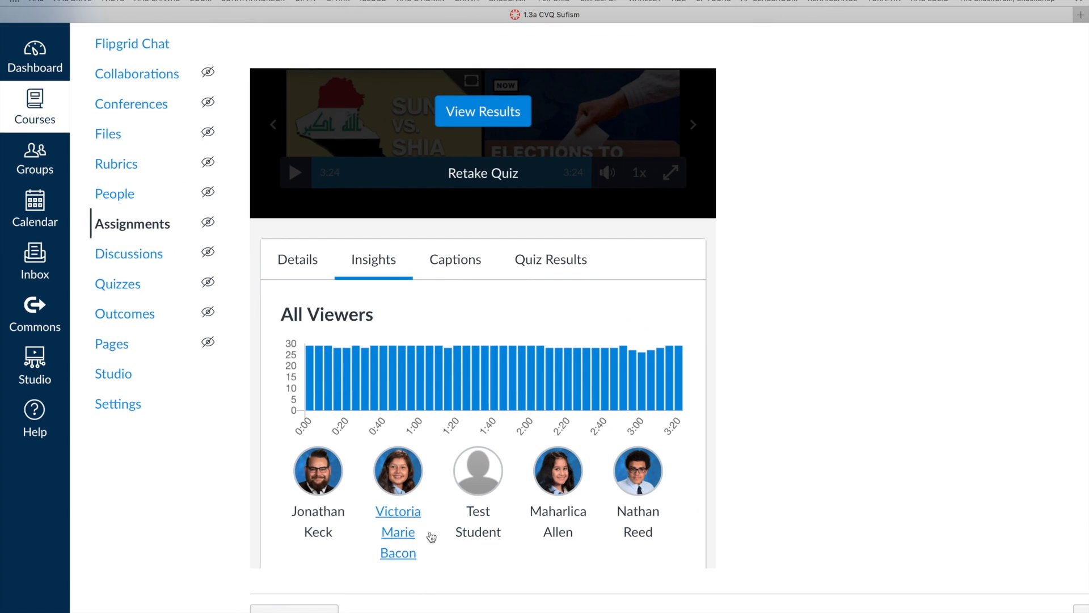
Step: Compare the individual viewing charts of several students from the Insights viewer list
{"action": "left_click", "coordinate": [400, 536]}
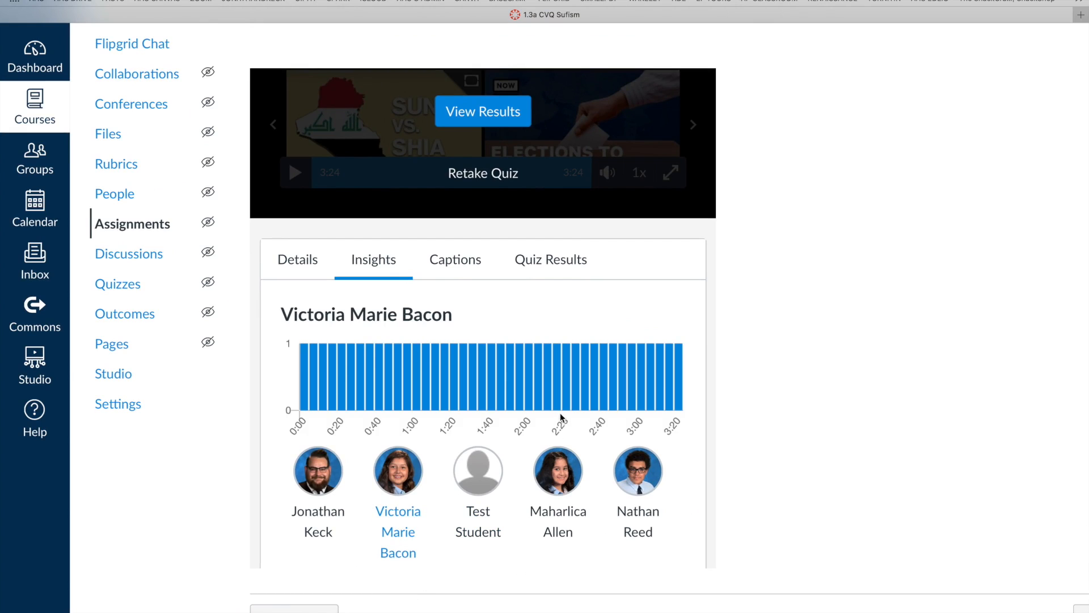
{"action": "left_click", "coordinate": [570, 525]}
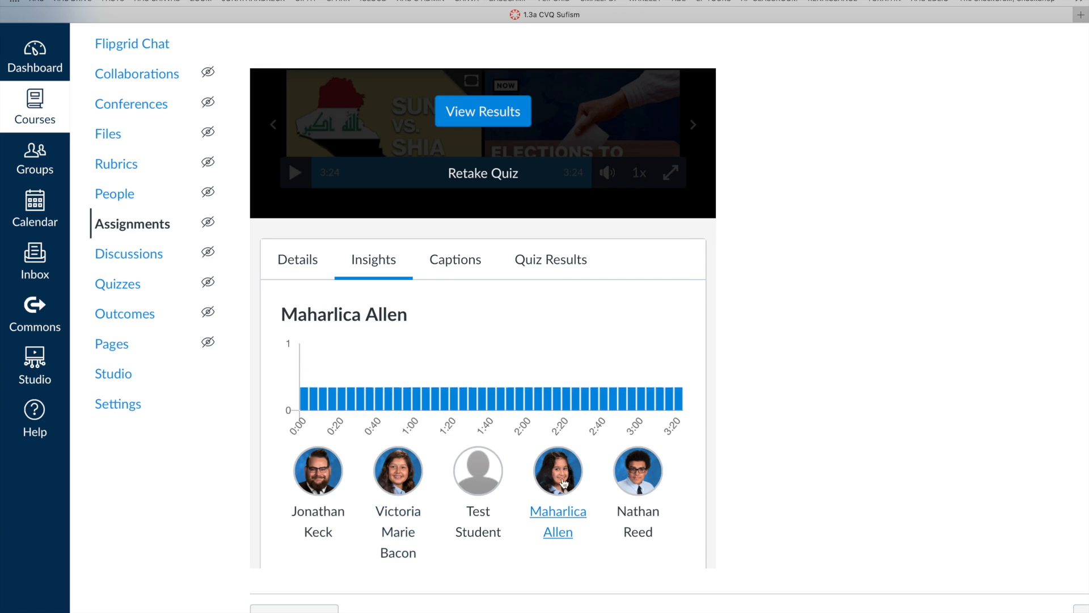
{"action": "left_click", "coordinate": [633, 514]}
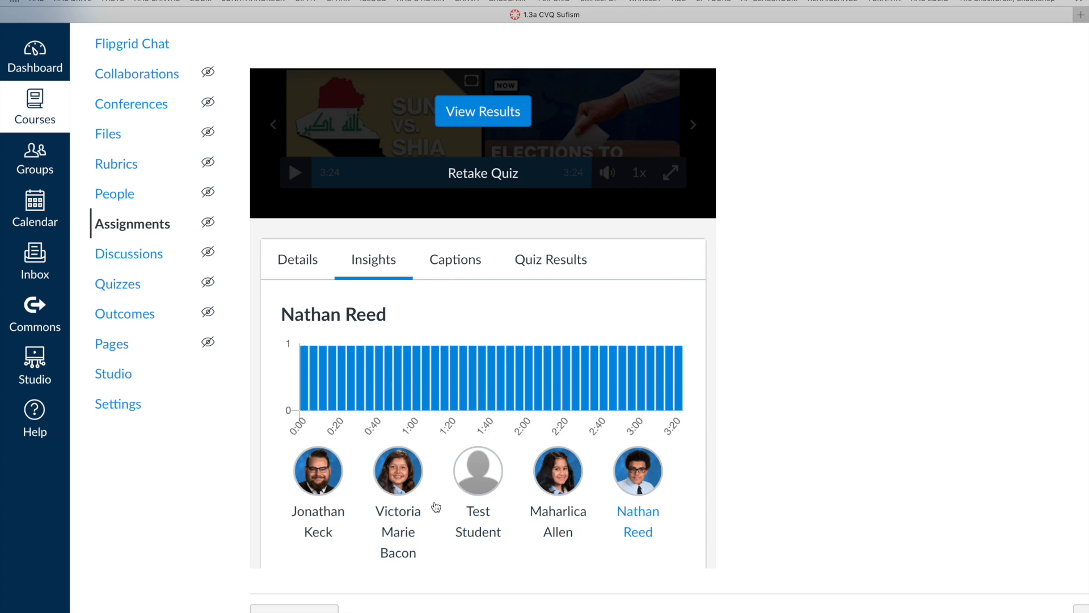
{"action": "scroll", "coordinate": [433, 508], "scroll_direction": "down", "scroll_amount": 5}
{"action": "left_click", "coordinate": [477, 410]}
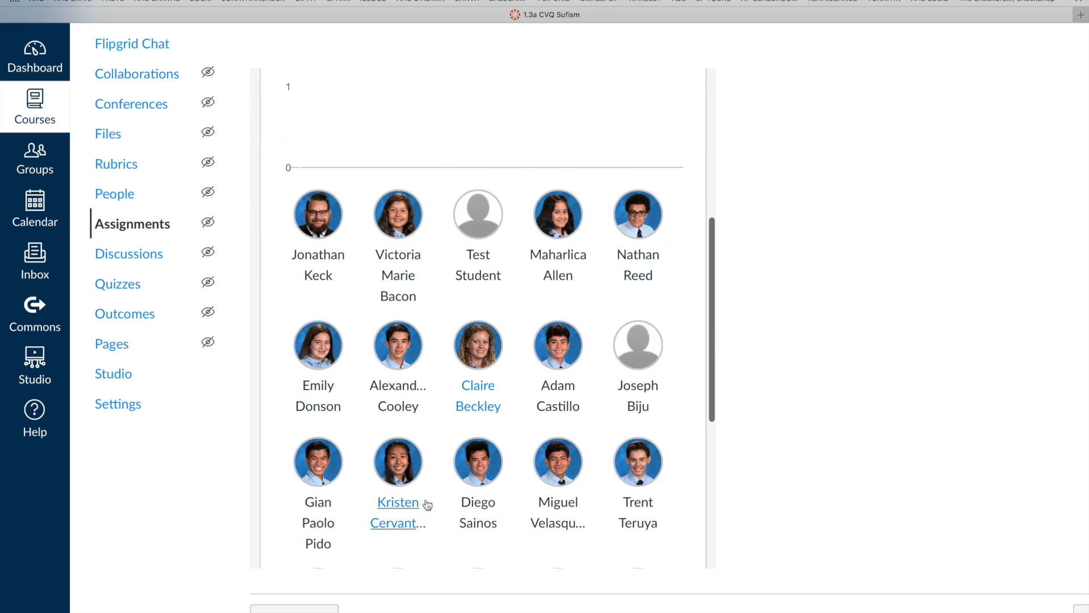
Step: Check one more student's viewing chart in Insights for skipped sections, and compare it with the instructor's own chart
{"action": "left_click", "coordinate": [407, 511]}
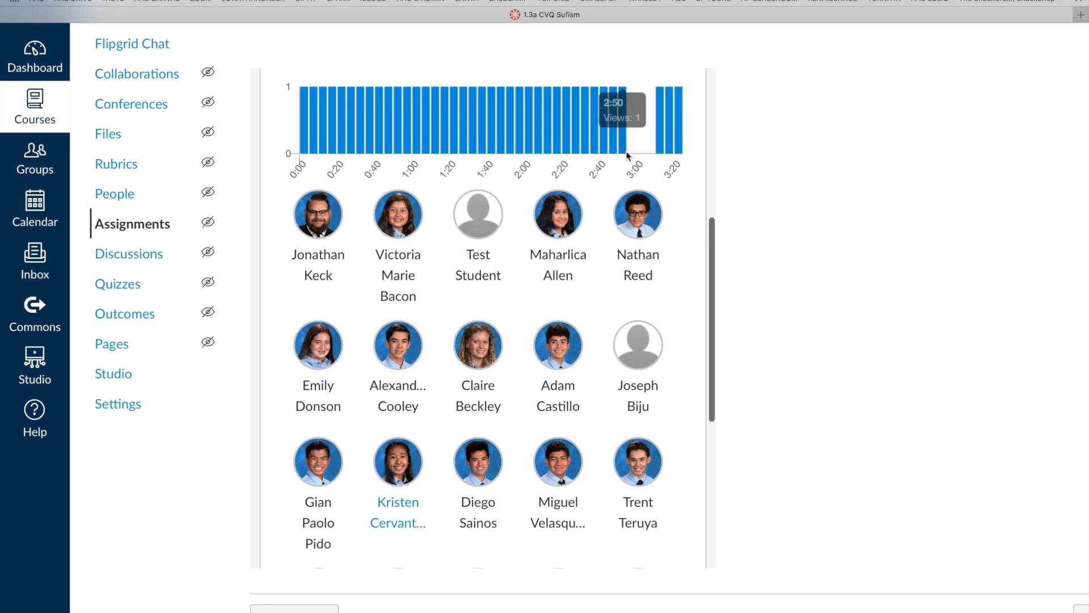
{"action": "mouse_move", "coordinate": [679, 149]}
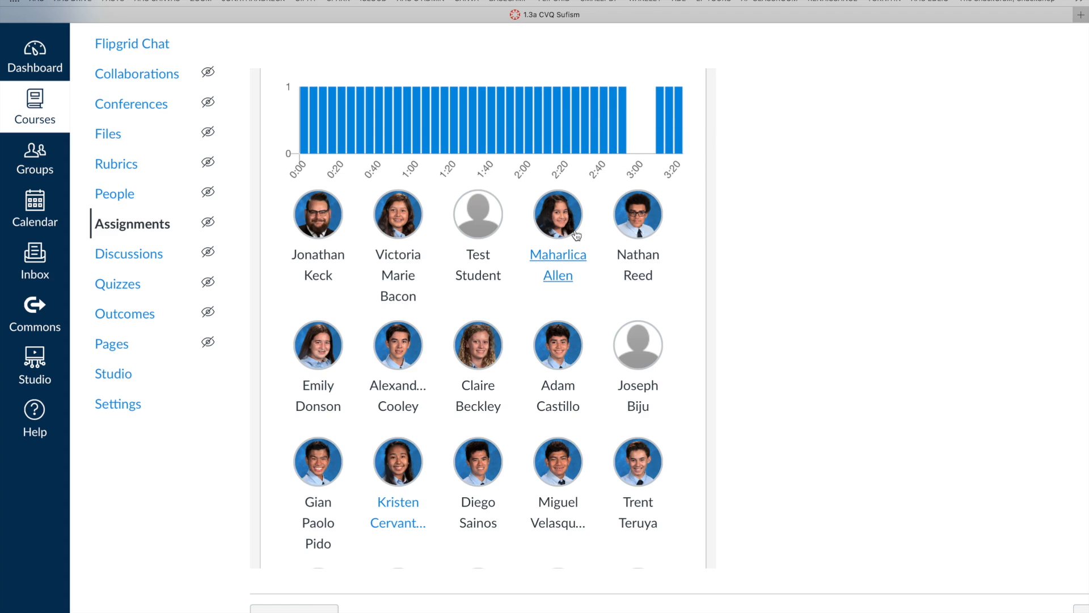
{"action": "left_click", "coordinate": [326, 255]}
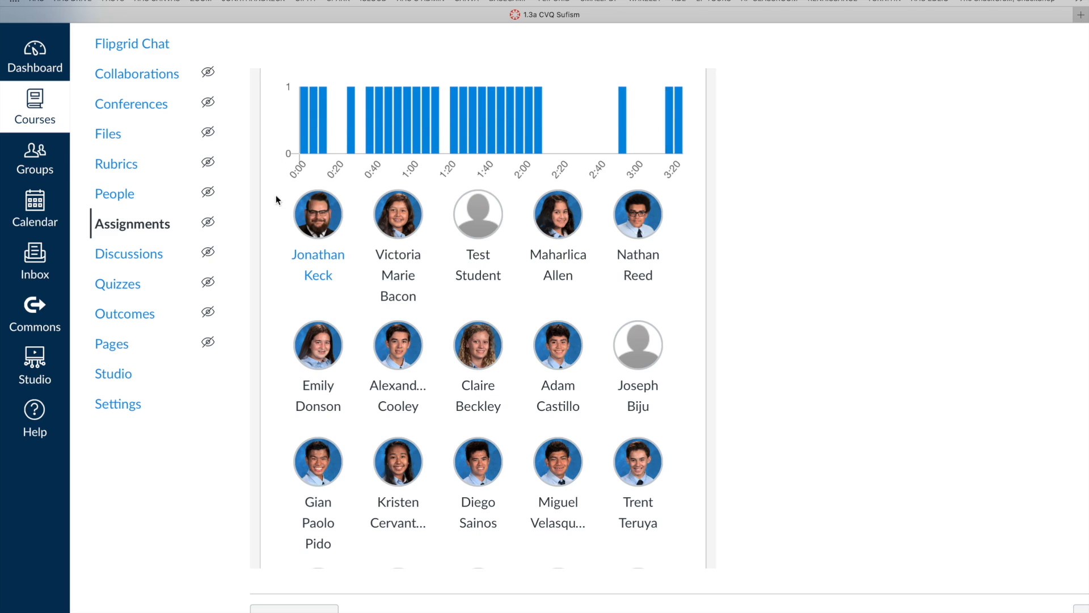
{"action": "scroll", "coordinate": [316, 397], "scroll_direction": "up", "scroll_amount": 2}
{"action": "scroll", "coordinate": [311, 334], "scroll_direction": "up", "scroll_amount": 3}
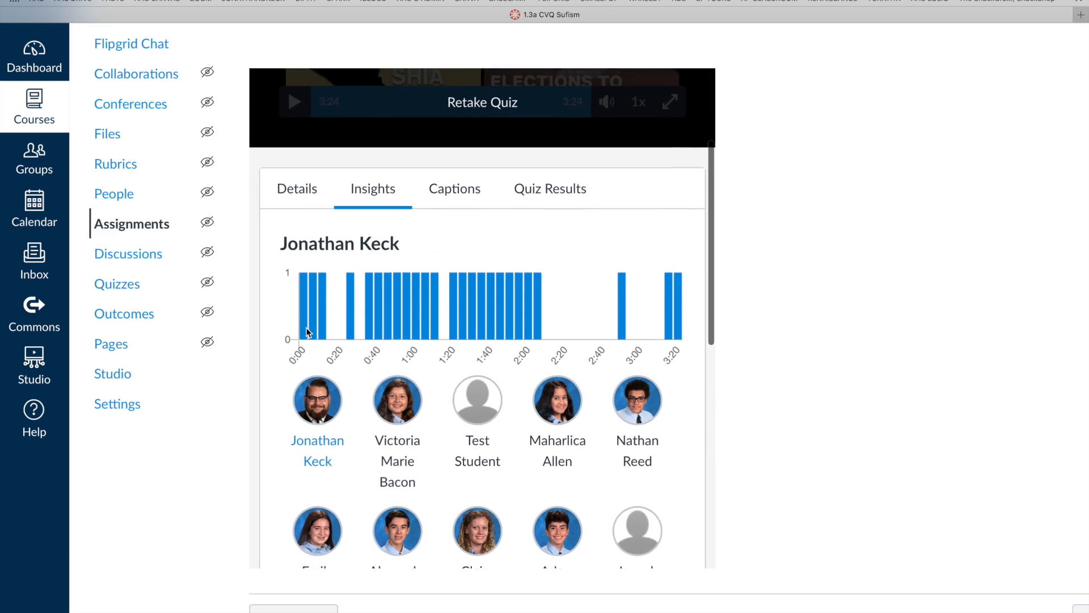
Step: Return from the individual attempt to the quiz reports and examine the Item Analysis report for 1.3a VQ Sufism
{"action": "left_click", "coordinate": [551, 192]}
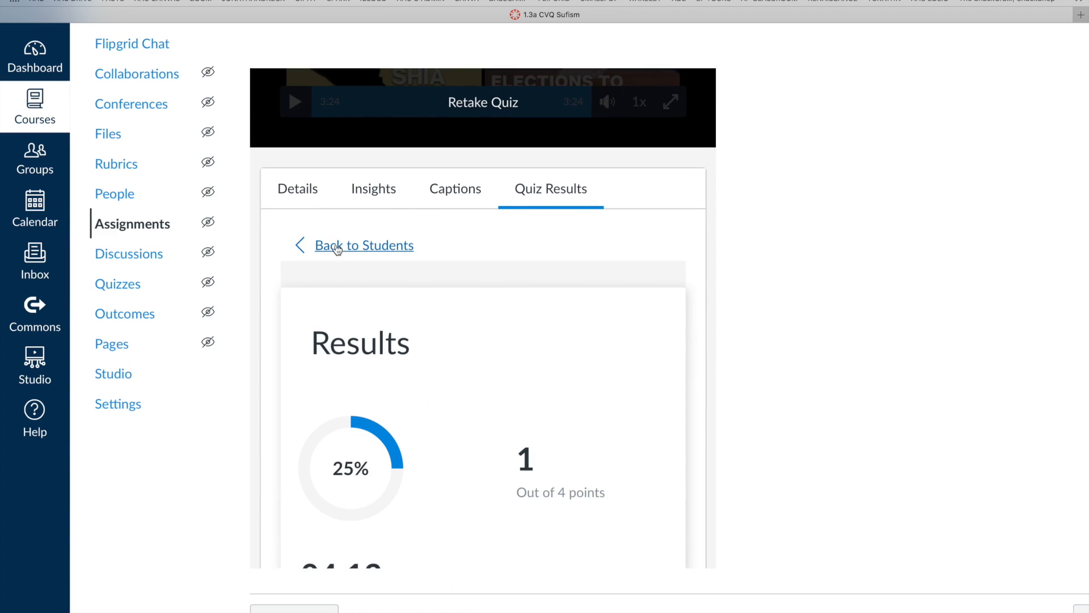
{"action": "left_click", "coordinate": [337, 247]}
{"action": "left_click", "coordinate": [443, 269]}
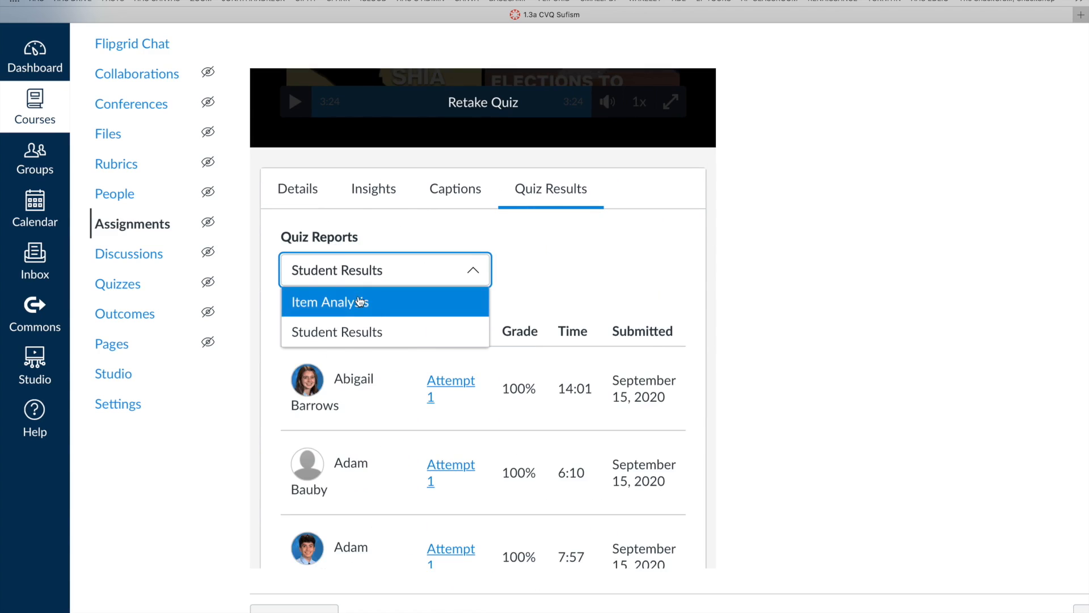
{"action": "left_click", "coordinate": [318, 302]}
{"action": "scroll", "coordinate": [277, 393], "scroll_direction": "down", "scroll_amount": 3}
{"action": "scroll", "coordinate": [649, 452], "scroll_direction": "down", "scroll_amount": 1}
{"action": "scroll", "coordinate": [598, 452], "scroll_direction": "right", "scroll_amount": 2}
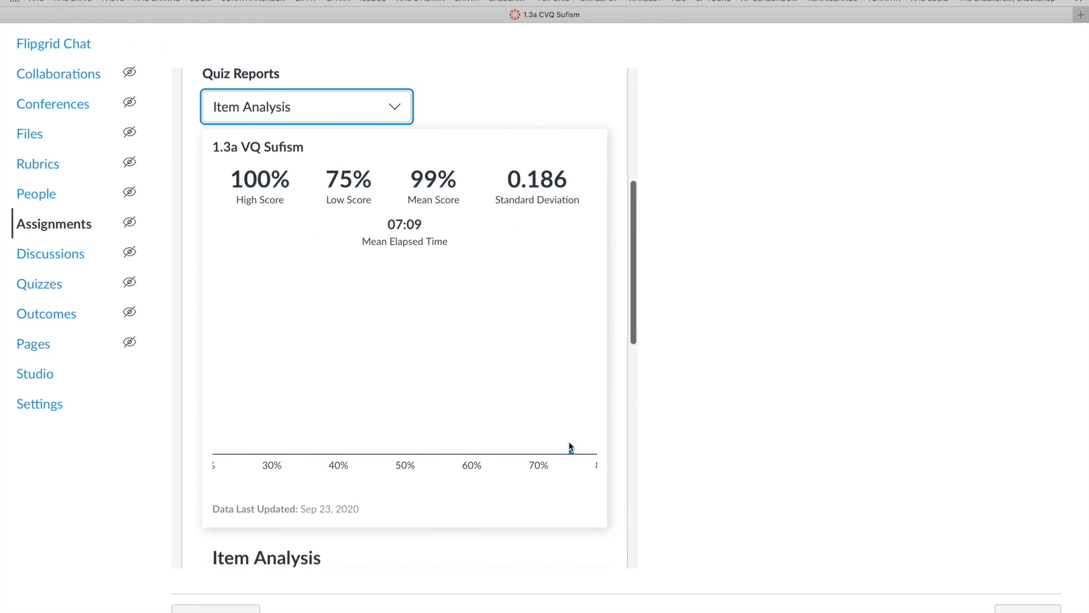
{"action": "scroll", "coordinate": [567, 444], "scroll_direction": "left", "scroll_amount": 2}
{"action": "scroll", "coordinate": [563, 446], "scroll_direction": "down", "scroll_amount": 6}
{"action": "scroll", "coordinate": [562, 446], "scroll_direction": "up", "scroll_amount": 4}
{"action": "scroll", "coordinate": [562, 448], "scroll_direction": "up", "scroll_amount": 10}
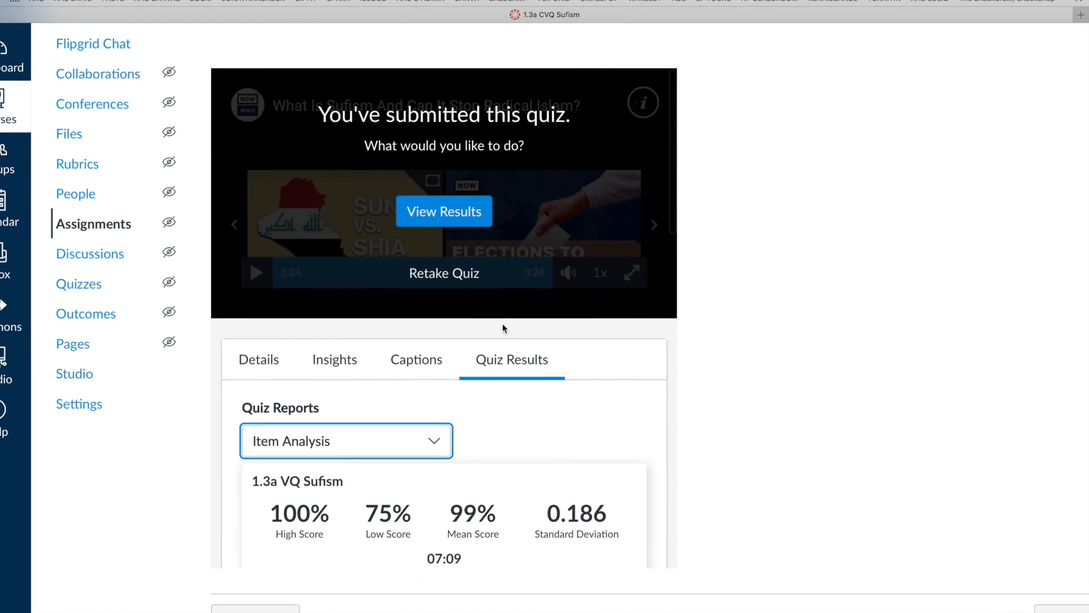
Step: Go to the AP World History course's Studio collection and open the video "What Is Sufism And Can It Stop Radical Islam?"
{"action": "scroll", "coordinate": [503, 324], "scroll_direction": "up", "scroll_amount": 5}
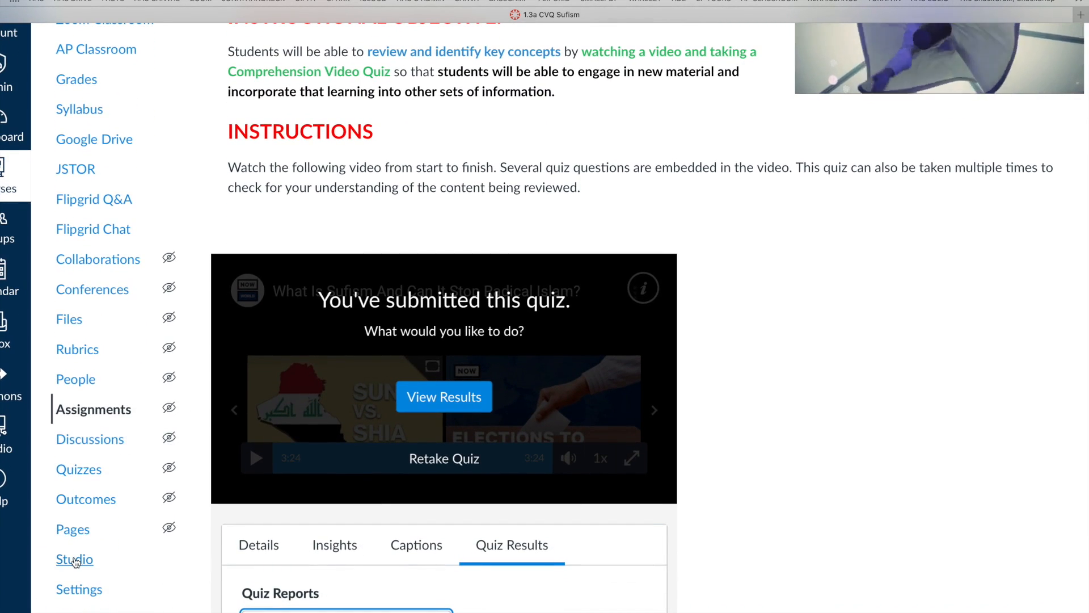
{"action": "left_click", "coordinate": [75, 561]}
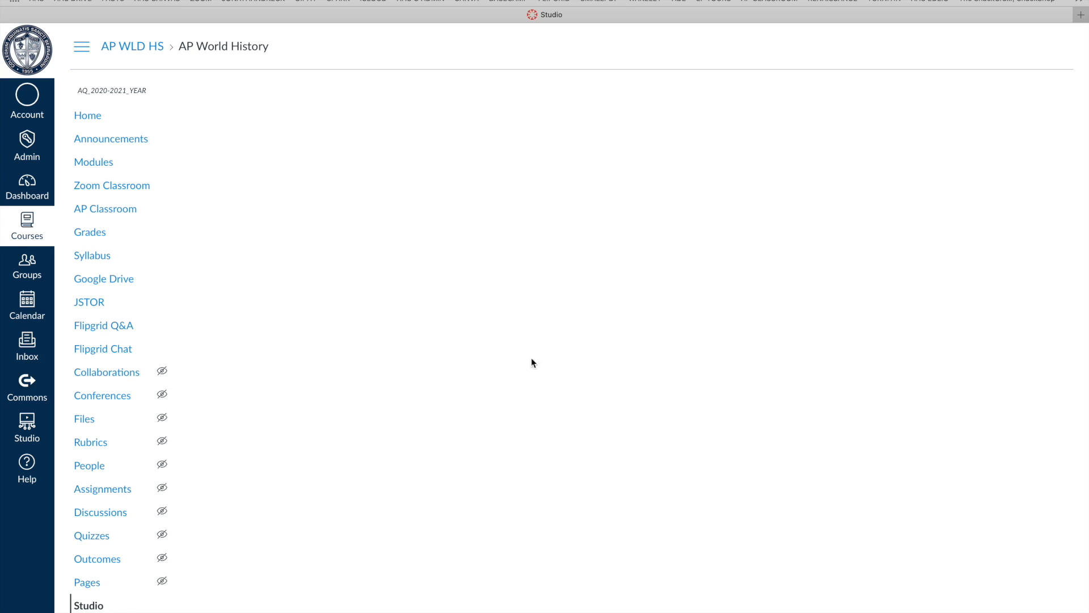
{"action": "scroll", "coordinate": [111, 511], "scroll_direction": "down", "scroll_amount": 1}
{"action": "scroll", "coordinate": [126, 600], "scroll_direction": "up", "scroll_amount": 5}
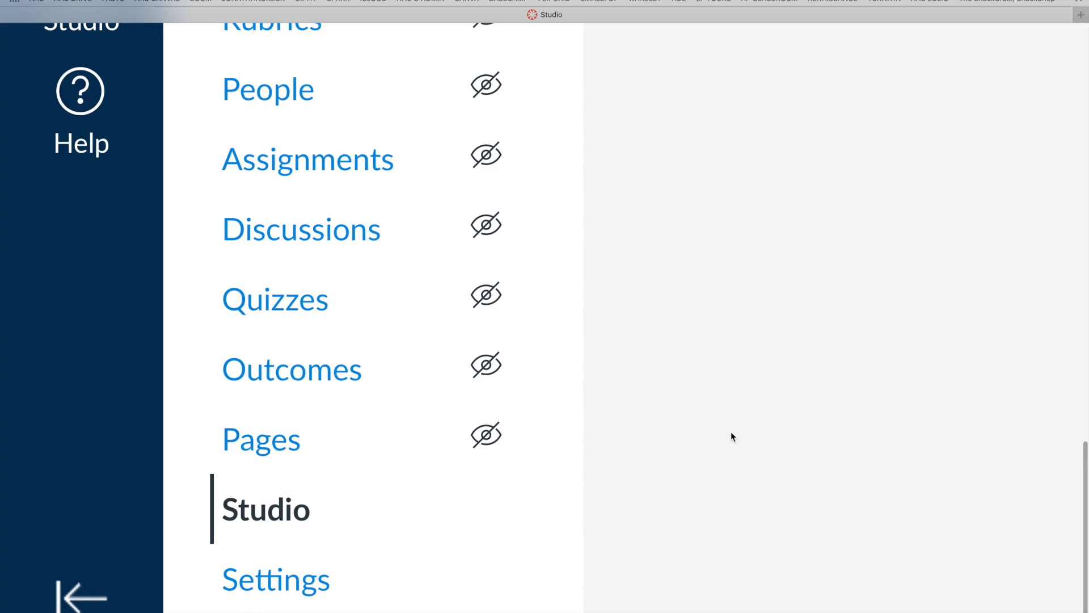
{"action": "scroll", "coordinate": [730, 431], "scroll_direction": "down", "scroll_amount": 5}
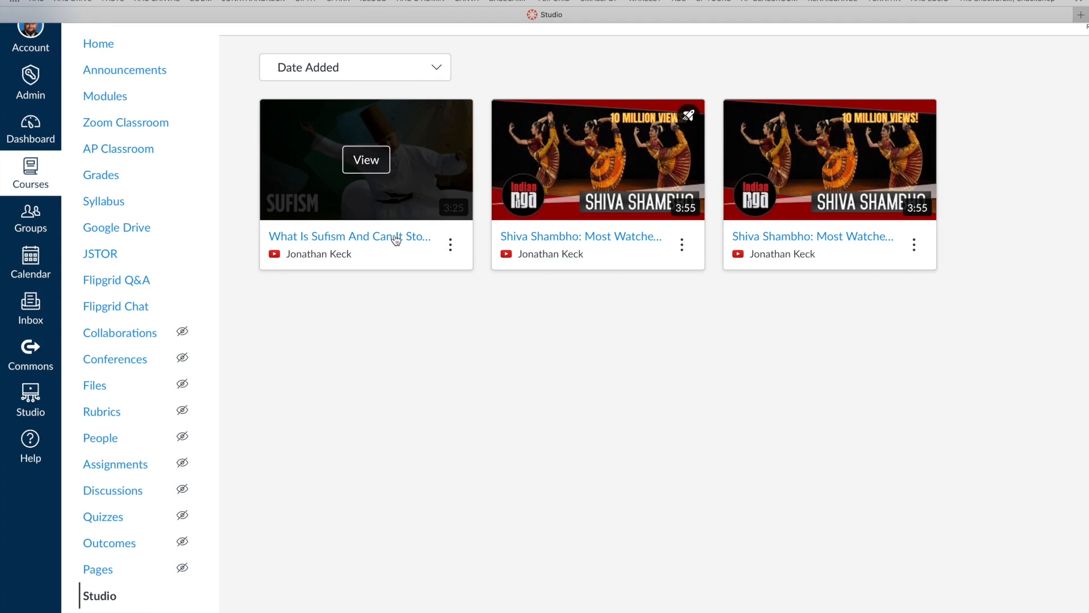
{"action": "left_click", "coordinate": [353, 237]}
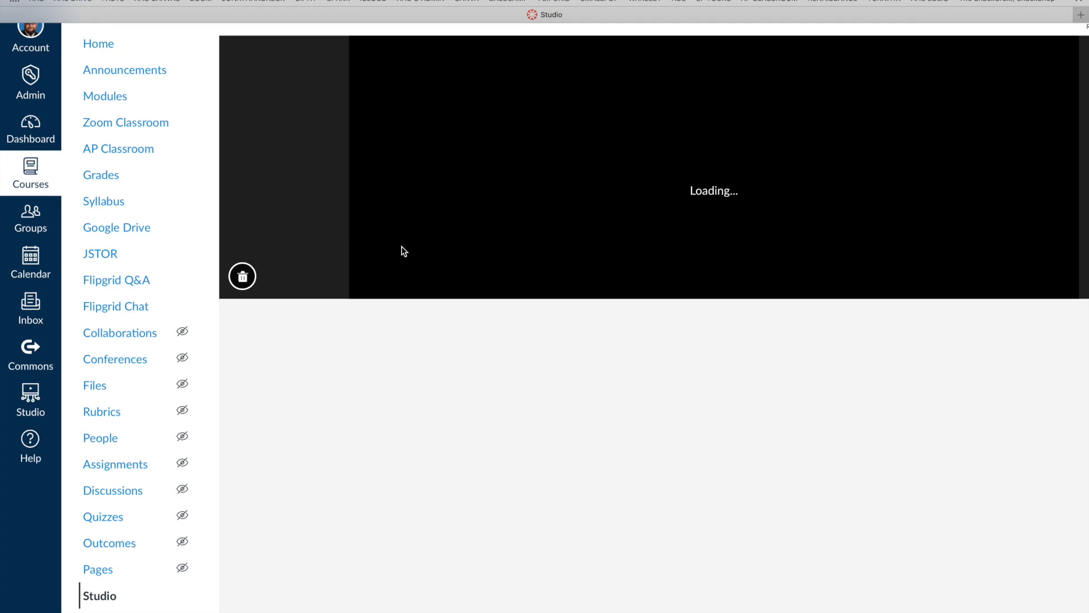
{"action": "scroll", "coordinate": [586, 360], "scroll_direction": "right", "scroll_amount": 3}
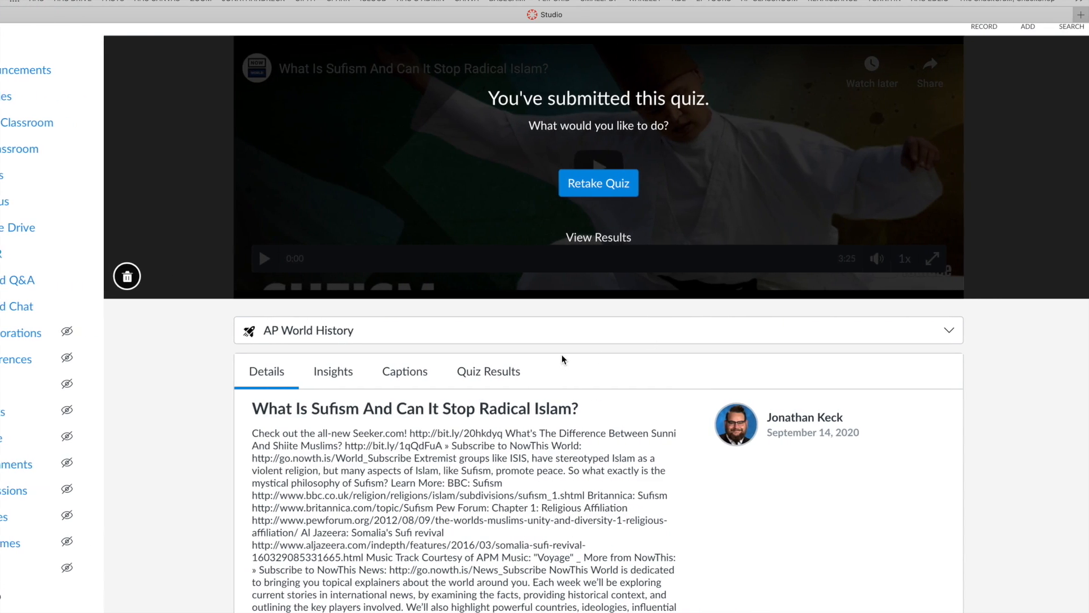
Step: Examine the video's Item Analysis quiz report, including the score distribution chart and the breakdown of each question
{"action": "left_click", "coordinate": [480, 384]}
{"action": "scroll", "coordinate": [612, 368], "scroll_direction": "down", "scroll_amount": 5}
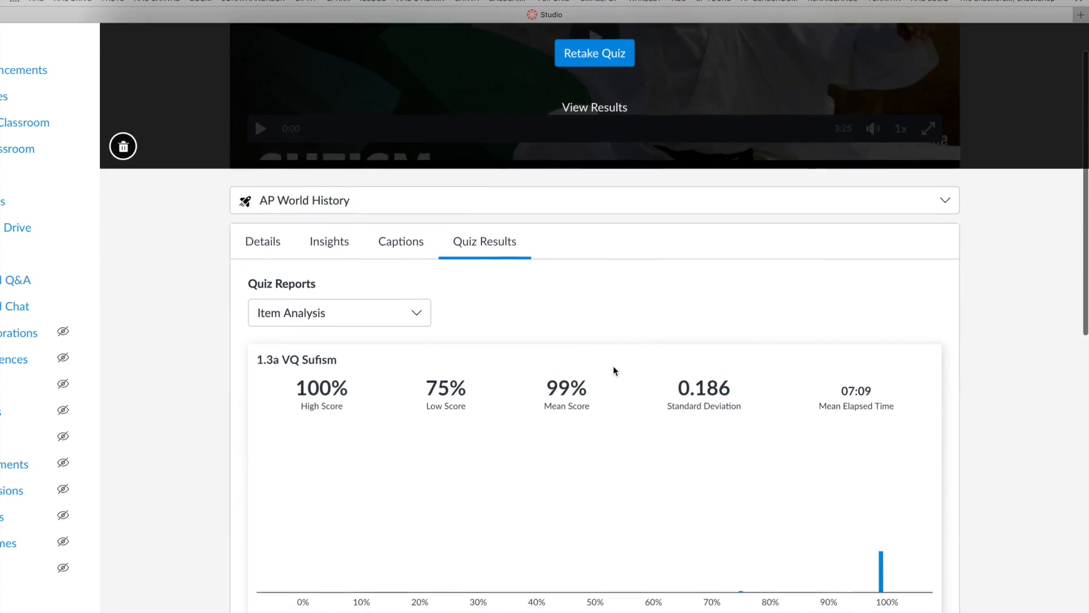
{"action": "scroll", "coordinate": [624, 362], "scroll_direction": "up", "scroll_amount": 1}
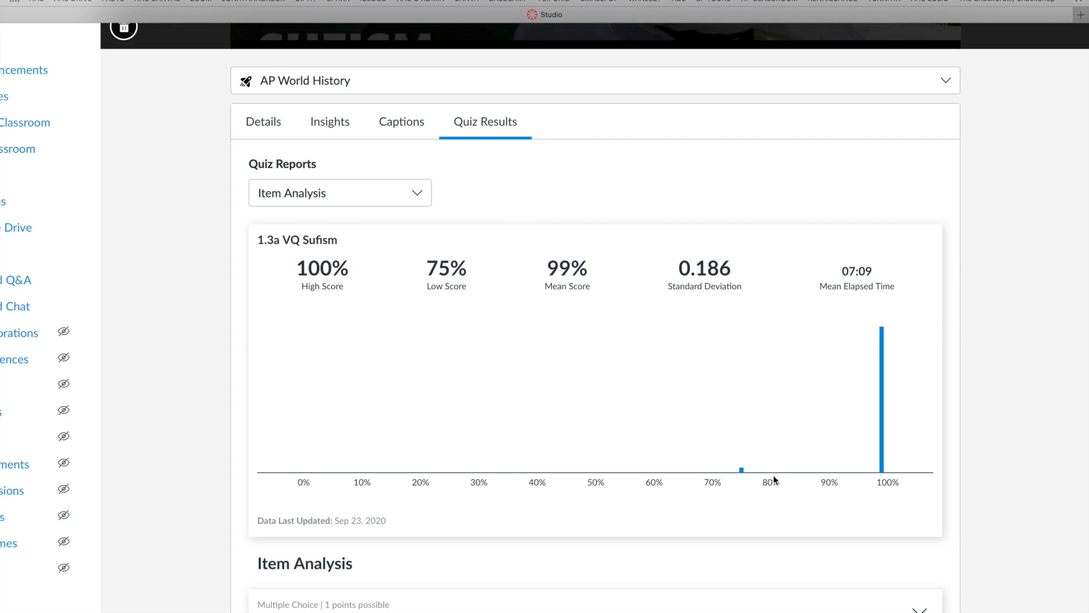
{"action": "scroll", "coordinate": [690, 409], "scroll_direction": "down", "scroll_amount": 3}
{"action": "scroll", "coordinate": [689, 399], "scroll_direction": "down", "scroll_amount": 10}
{"action": "scroll", "coordinate": [689, 397], "scroll_direction": "up", "scroll_amount": 9}
{"action": "scroll", "coordinate": [335, 235], "scroll_direction": "up", "scroll_amount": 2}
Step: Switch the quiz report to Student Results and review the students' attempts, grades, times and submission dates
{"action": "left_click", "coordinate": [418, 107]}
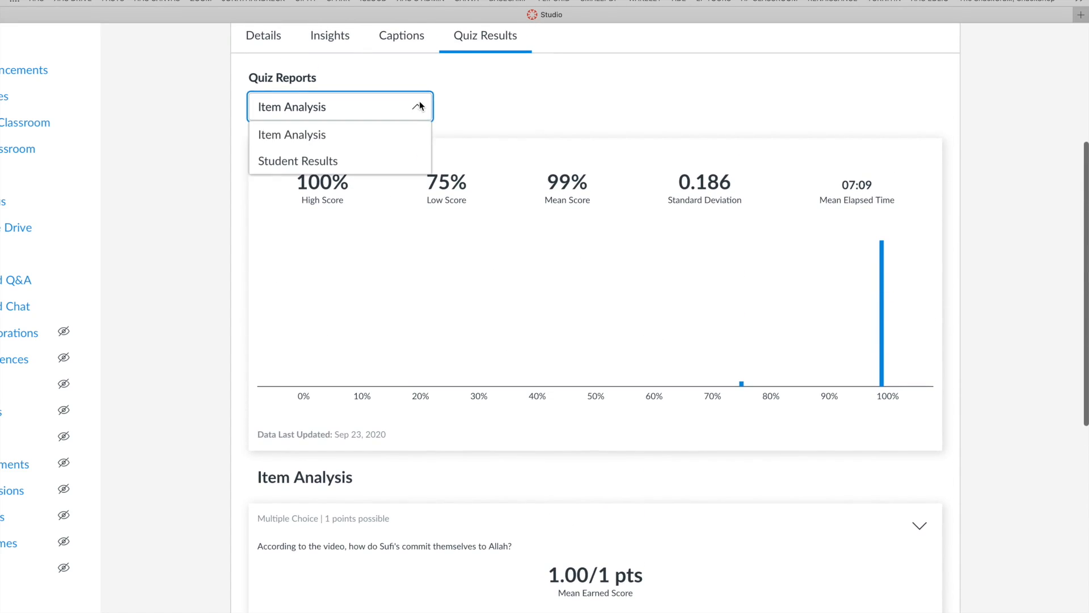
{"action": "left_click", "coordinate": [318, 161]}
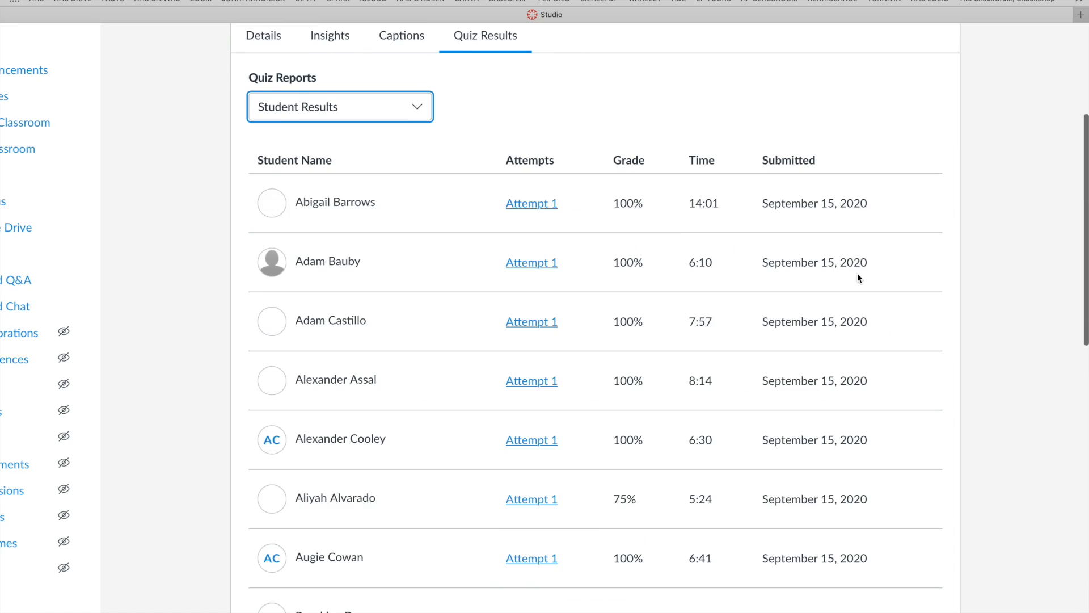
{"action": "scroll", "coordinate": [855, 268], "scroll_direction": "down", "scroll_amount": 2}
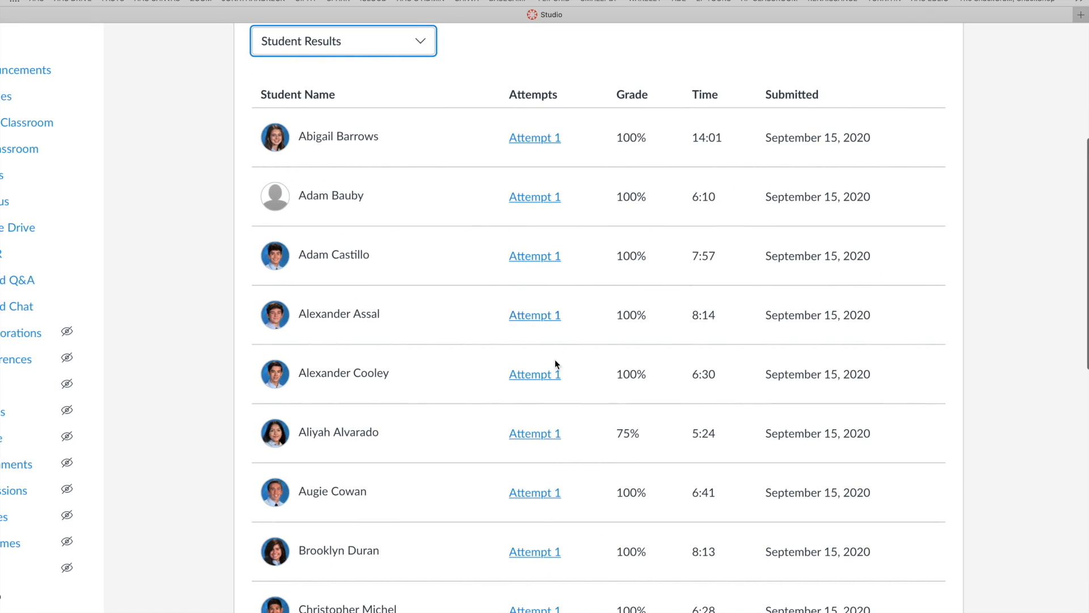
{"action": "scroll", "coordinate": [556, 420], "scroll_direction": "down", "scroll_amount": 5}
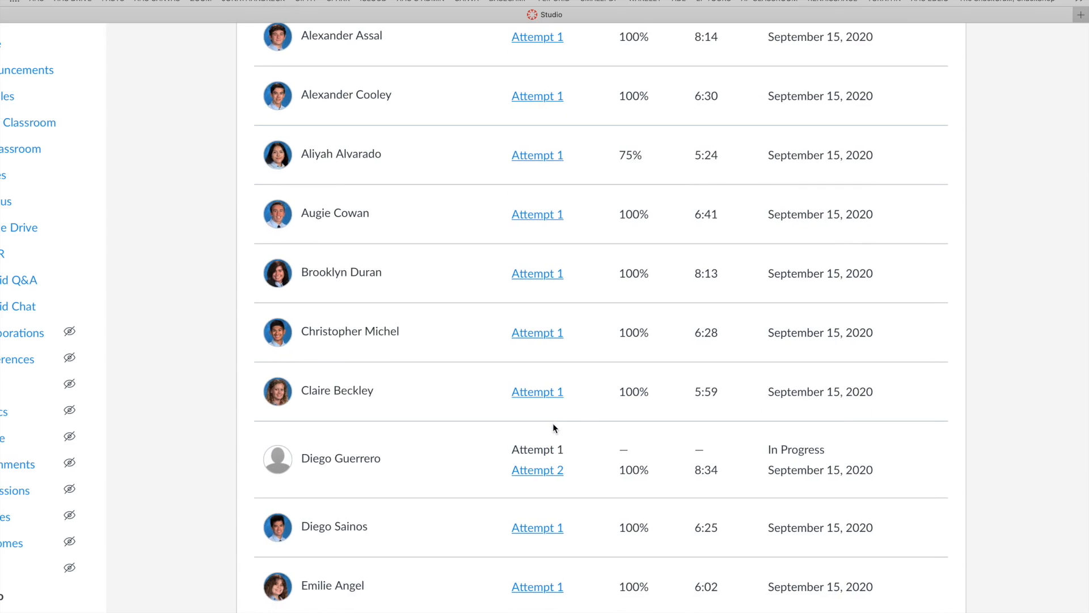
{"action": "scroll", "coordinate": [552, 424], "scroll_direction": "down", "scroll_amount": 1}
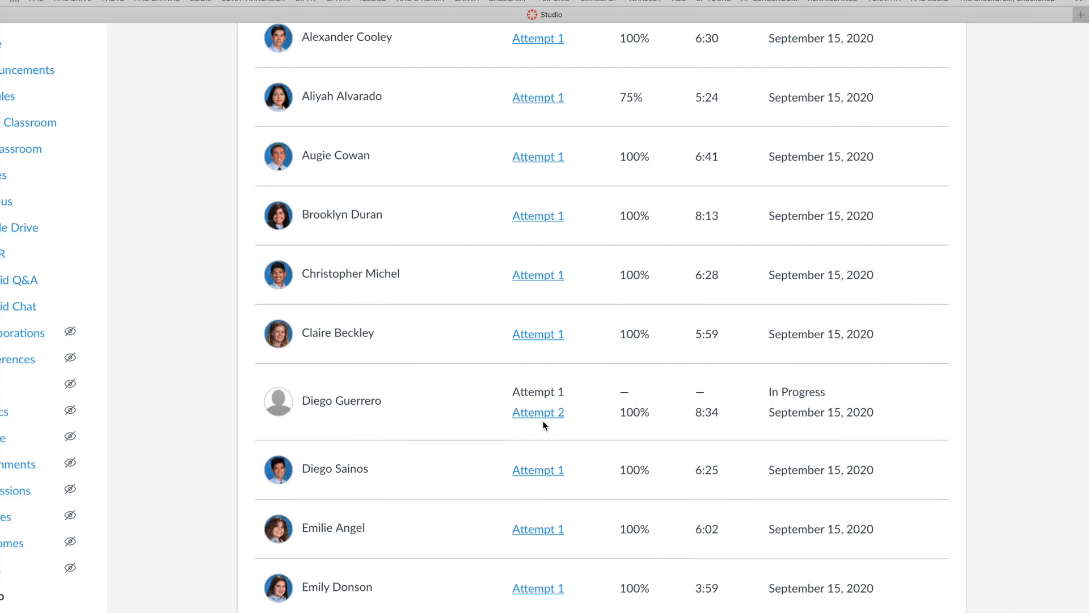
{"action": "scroll", "coordinate": [672, 411], "scroll_direction": "up", "scroll_amount": 7}
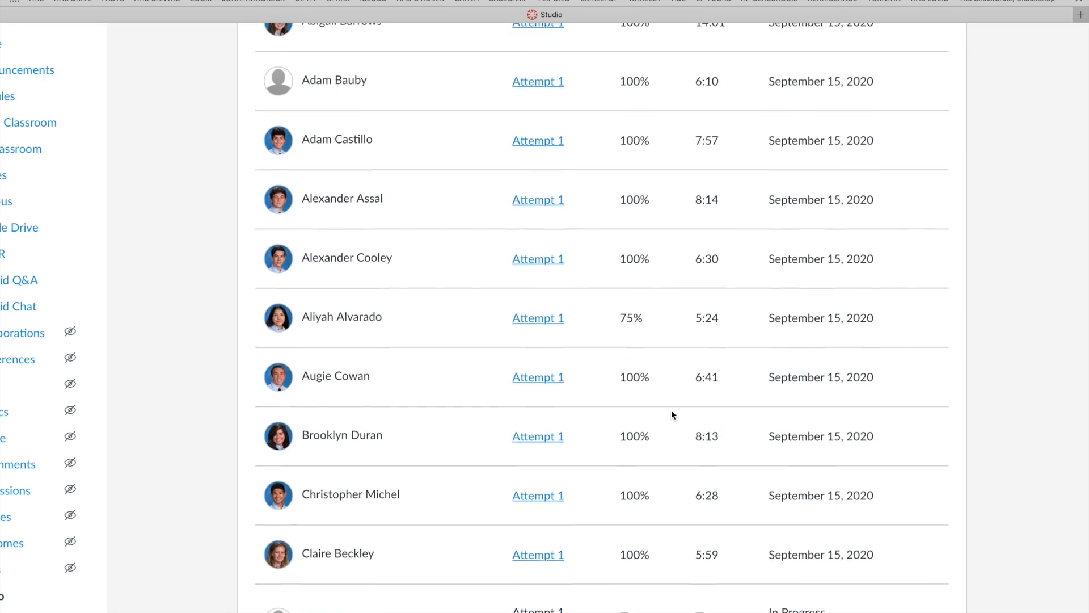
{"action": "scroll", "coordinate": [634, 287], "scroll_direction": "down", "scroll_amount": 10}
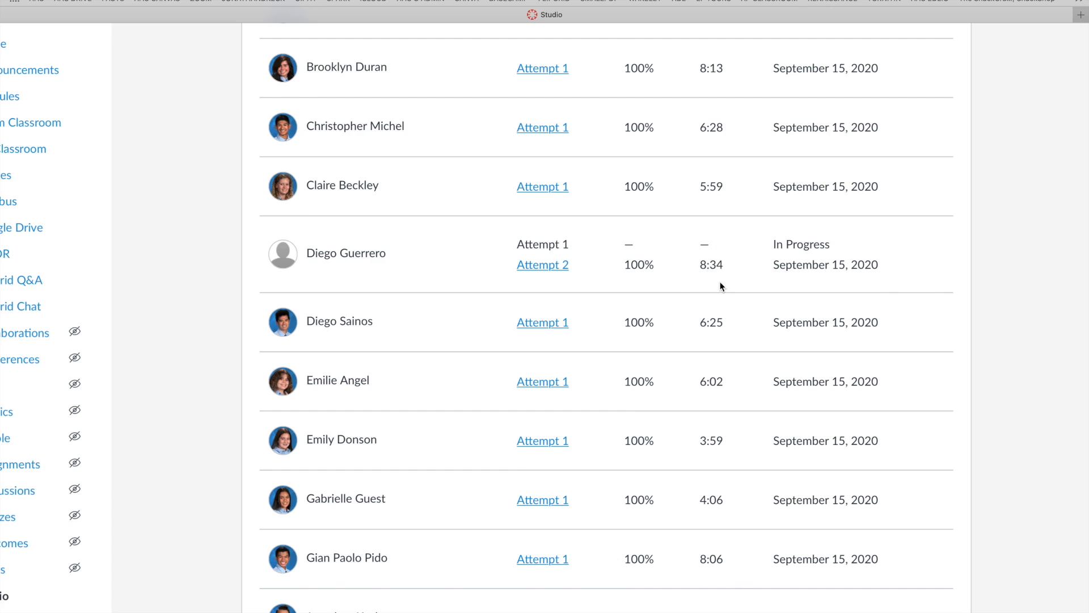
{"action": "scroll", "coordinate": [720, 282], "scroll_direction": "up", "scroll_amount": 1}
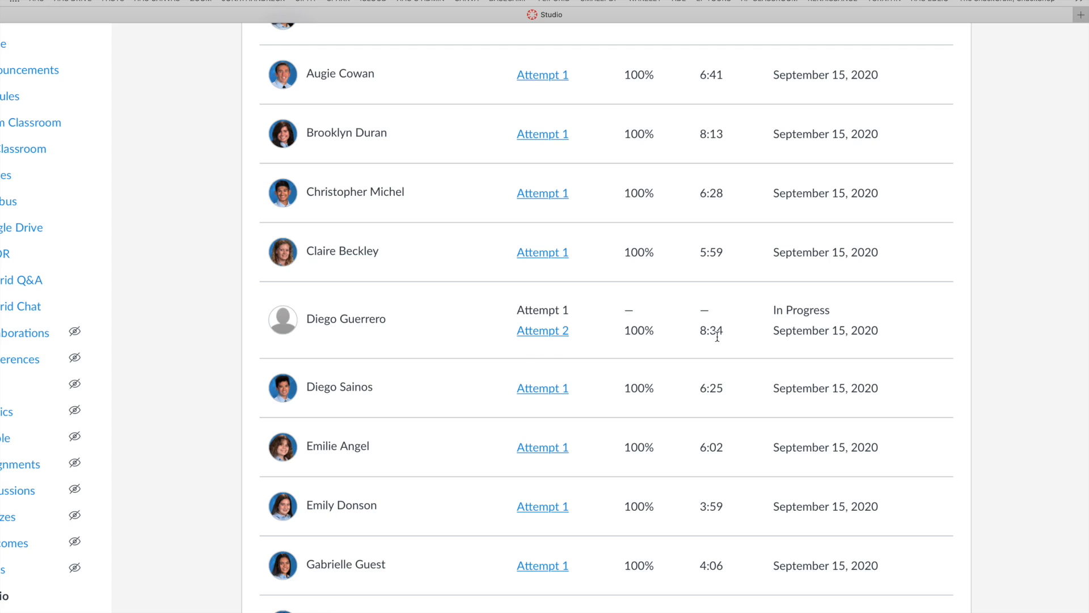
{"action": "scroll", "coordinate": [689, 302], "scroll_direction": "up", "scroll_amount": 15}
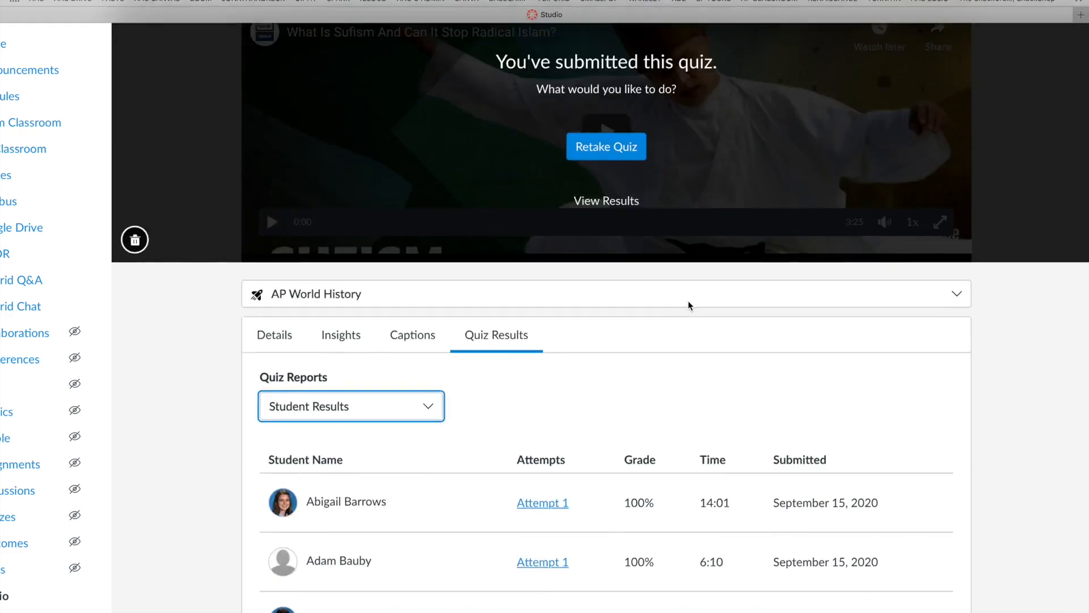